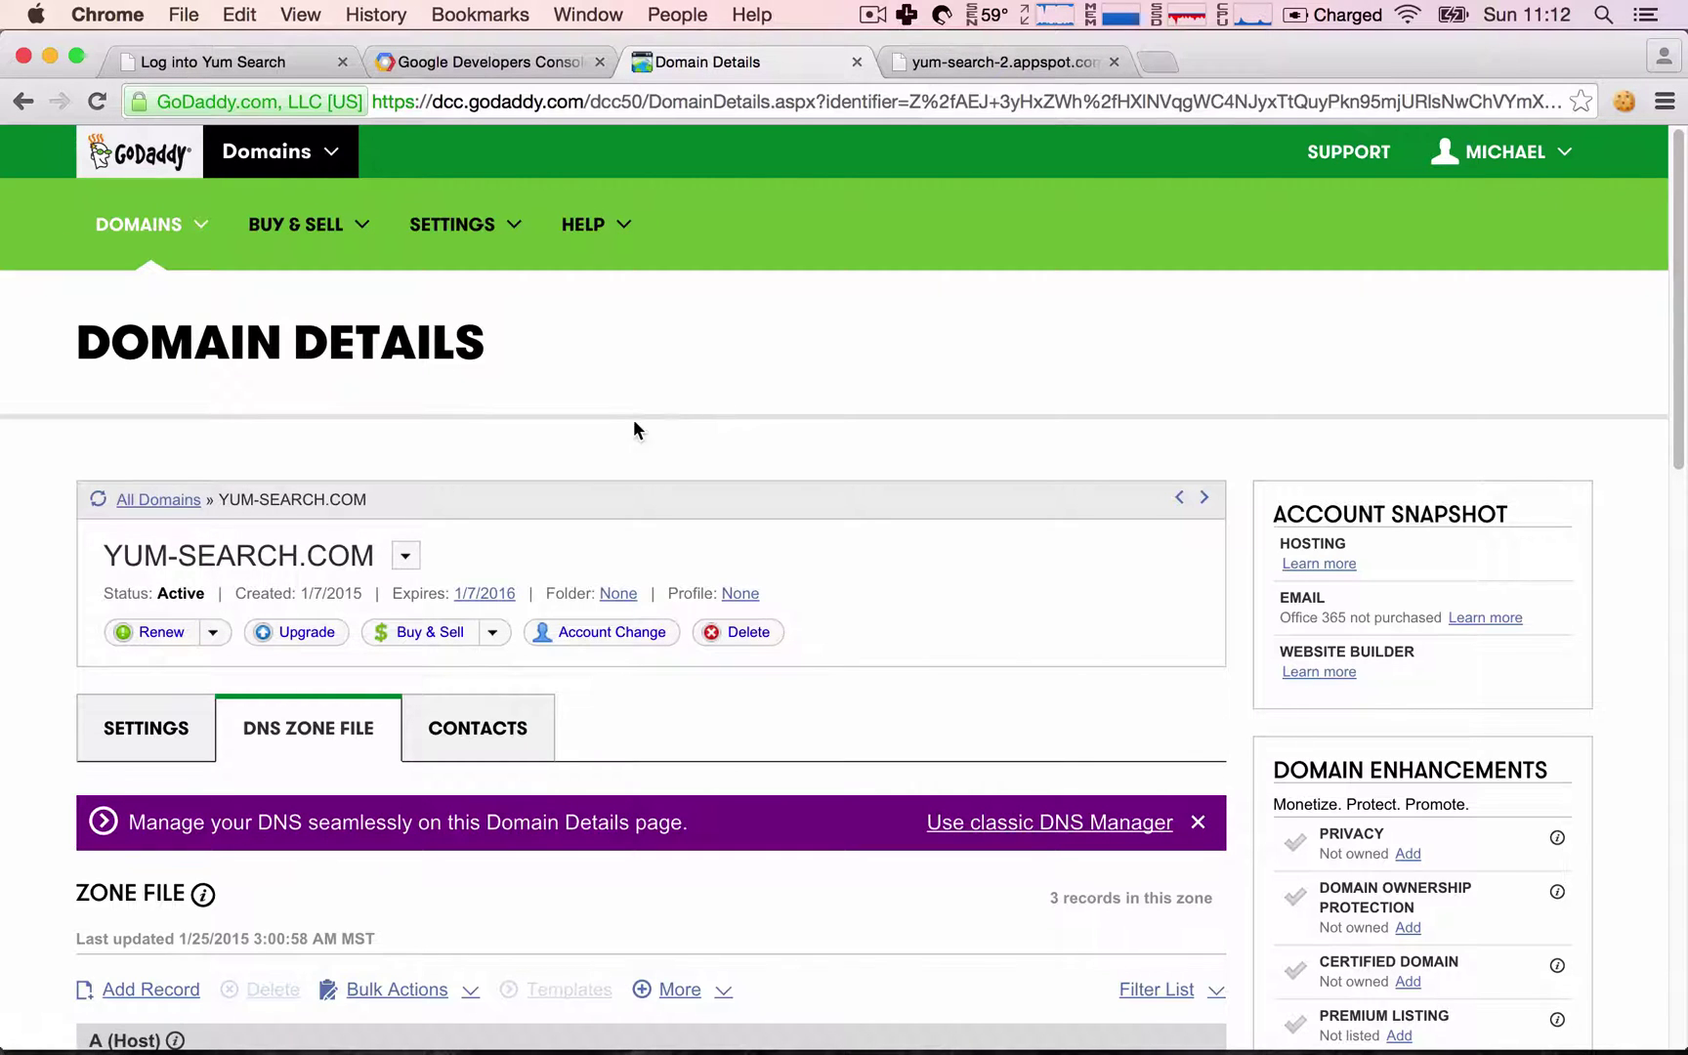
Step: Examine the DNS zone file of yum-search.com, including its A, AAAA, CName, MX and TXT record sections
scroll(626, 425, down, 2)
scroll(615, 439, down, 5)
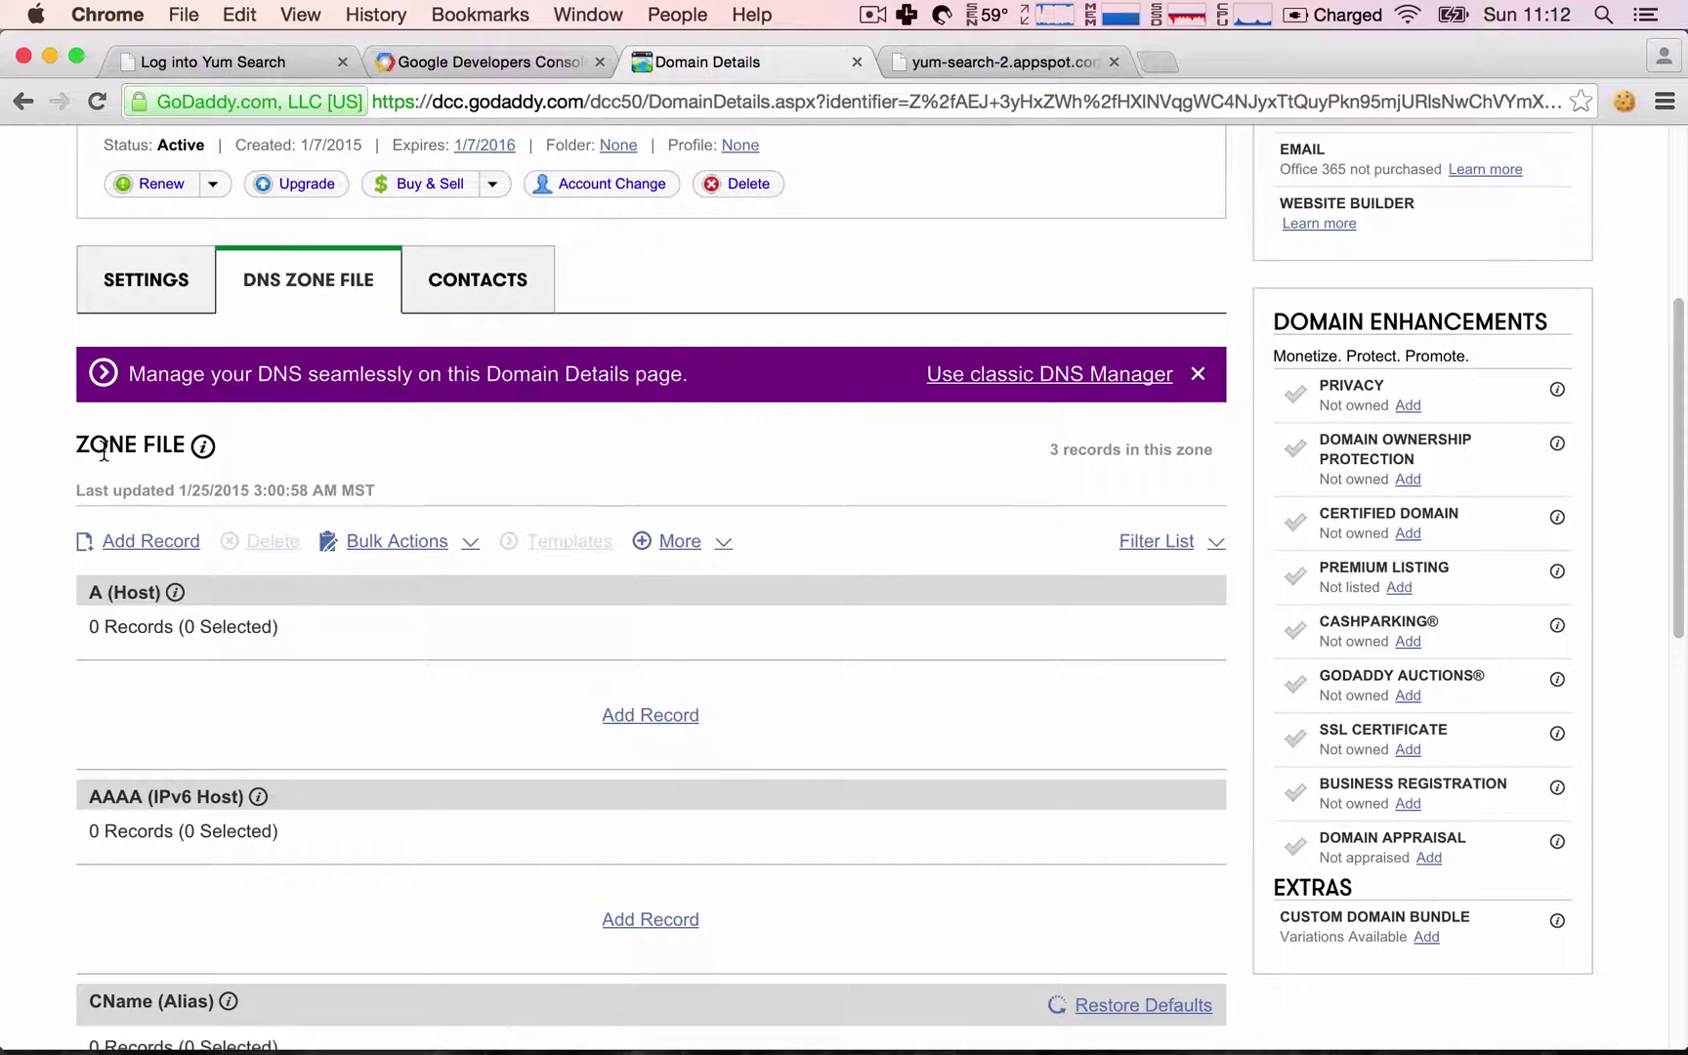
drag(76, 445, 203, 450)
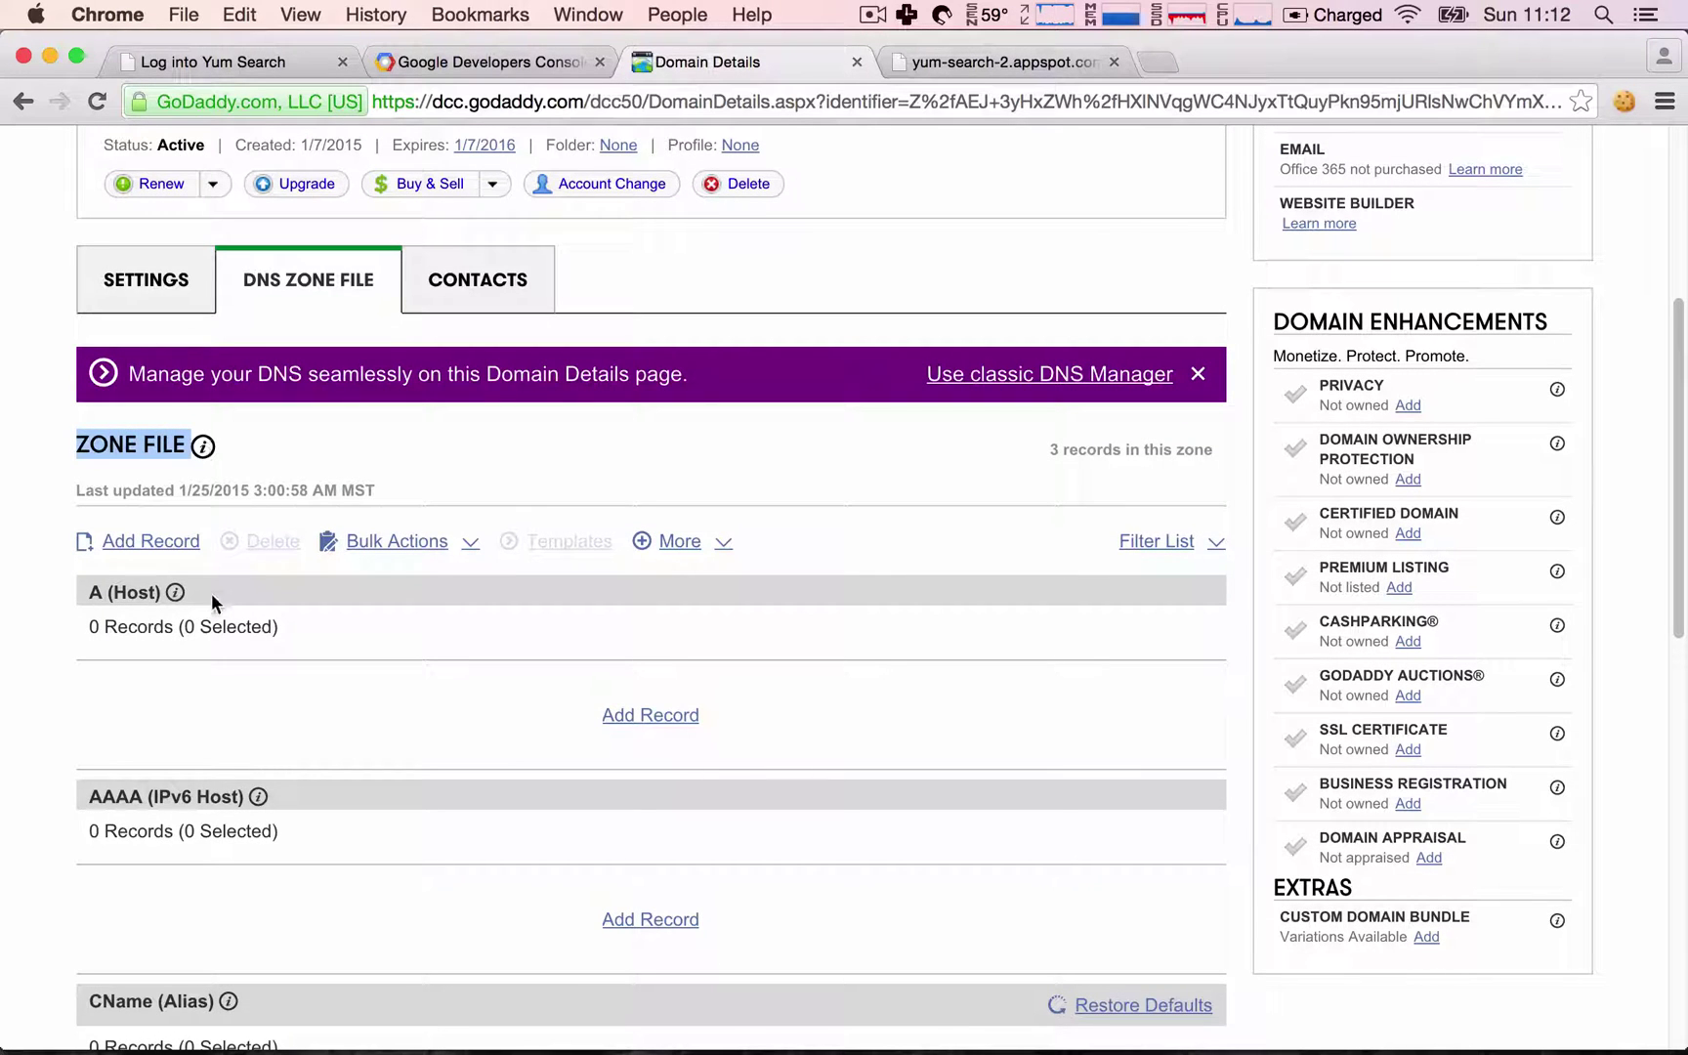
scroll(212, 602, down, 3)
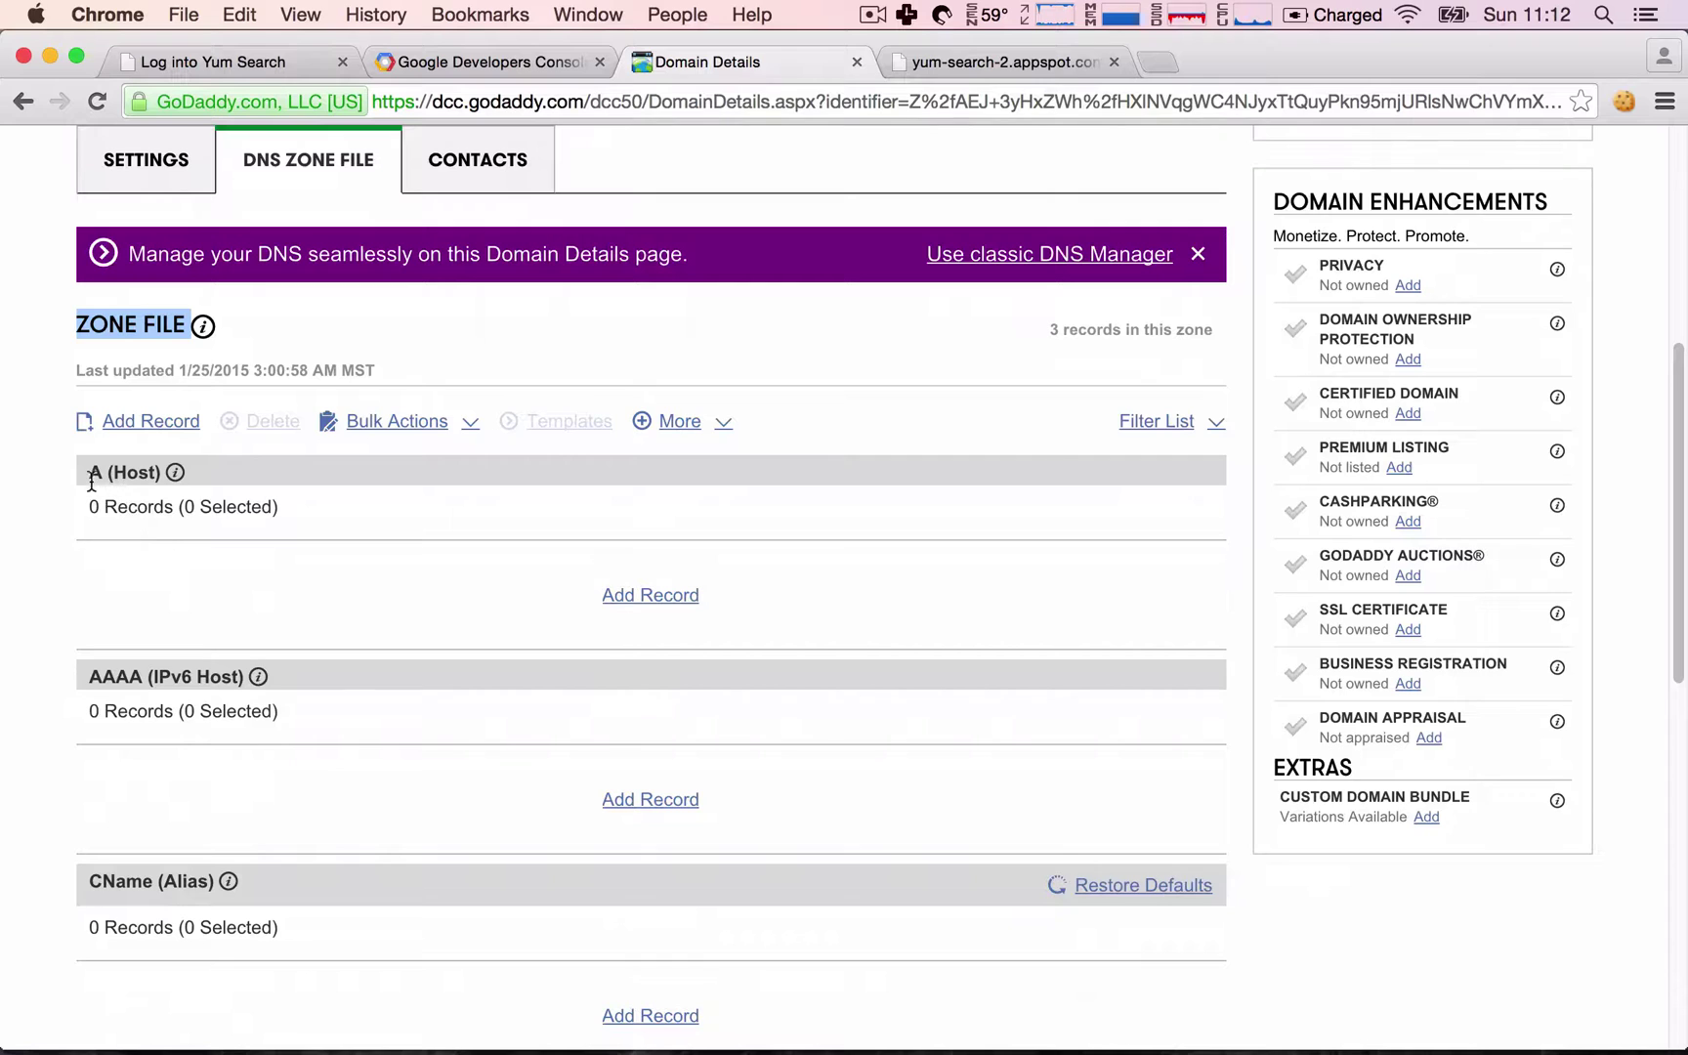
click(89, 475)
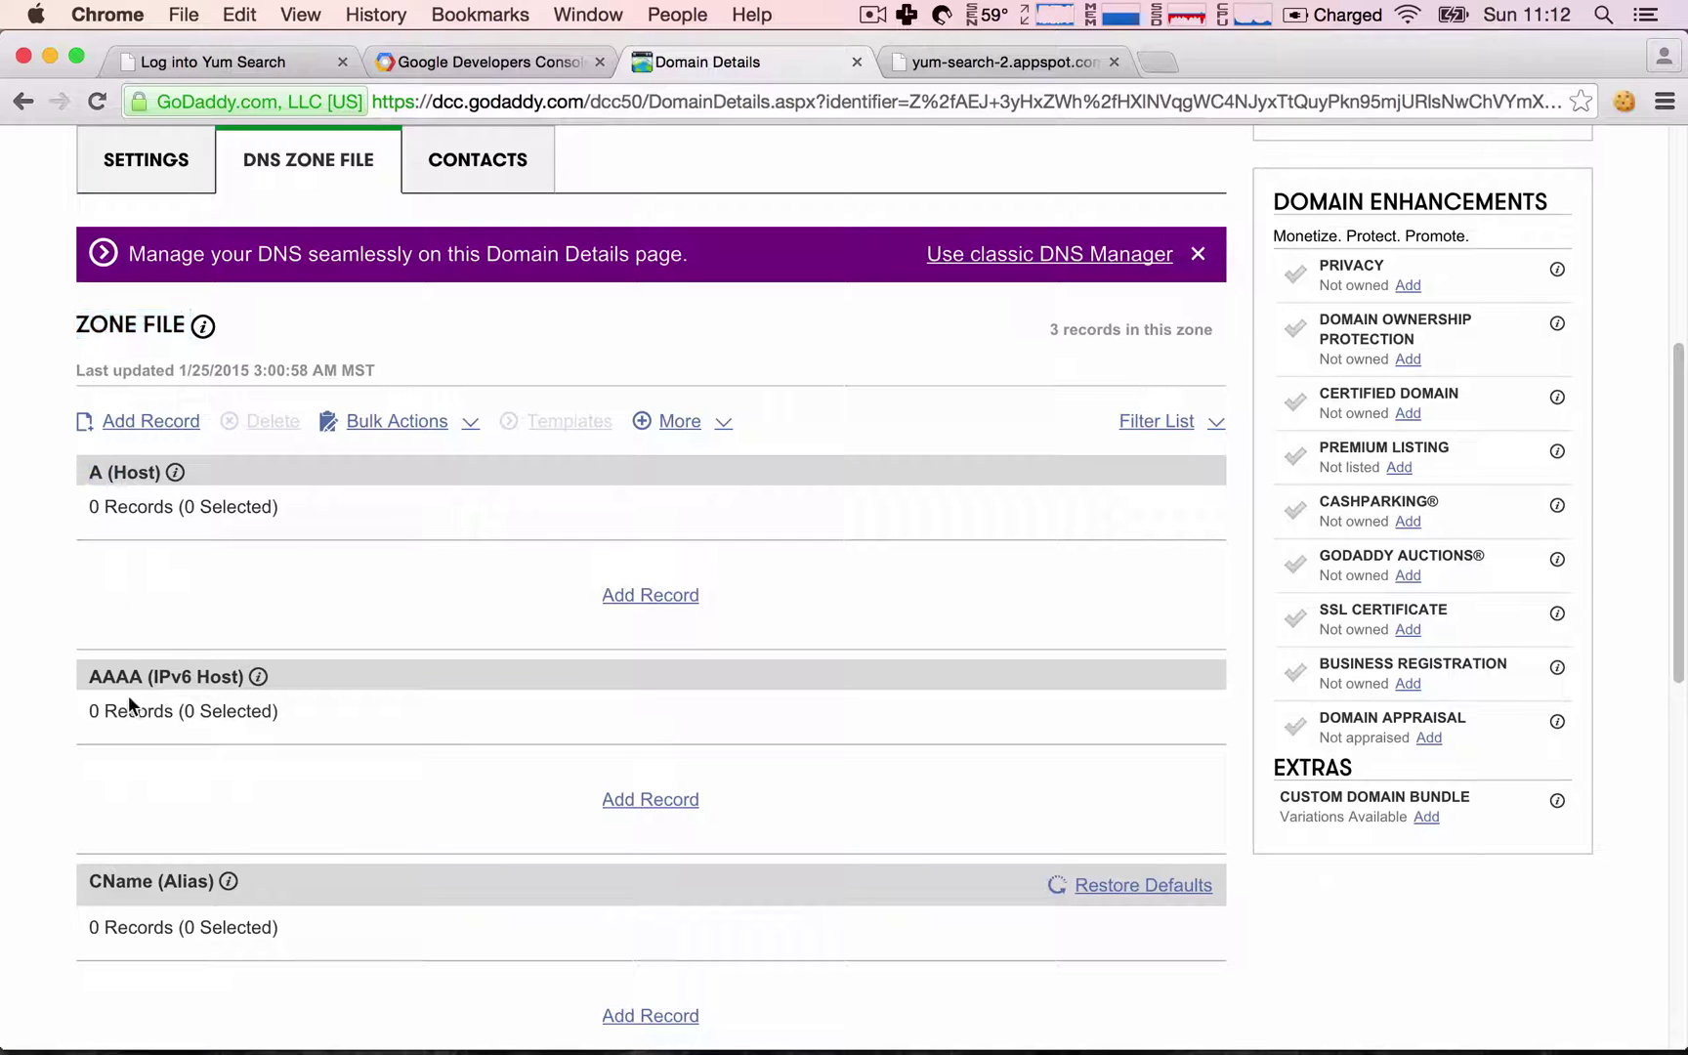
scroll(181, 689, down, 5)
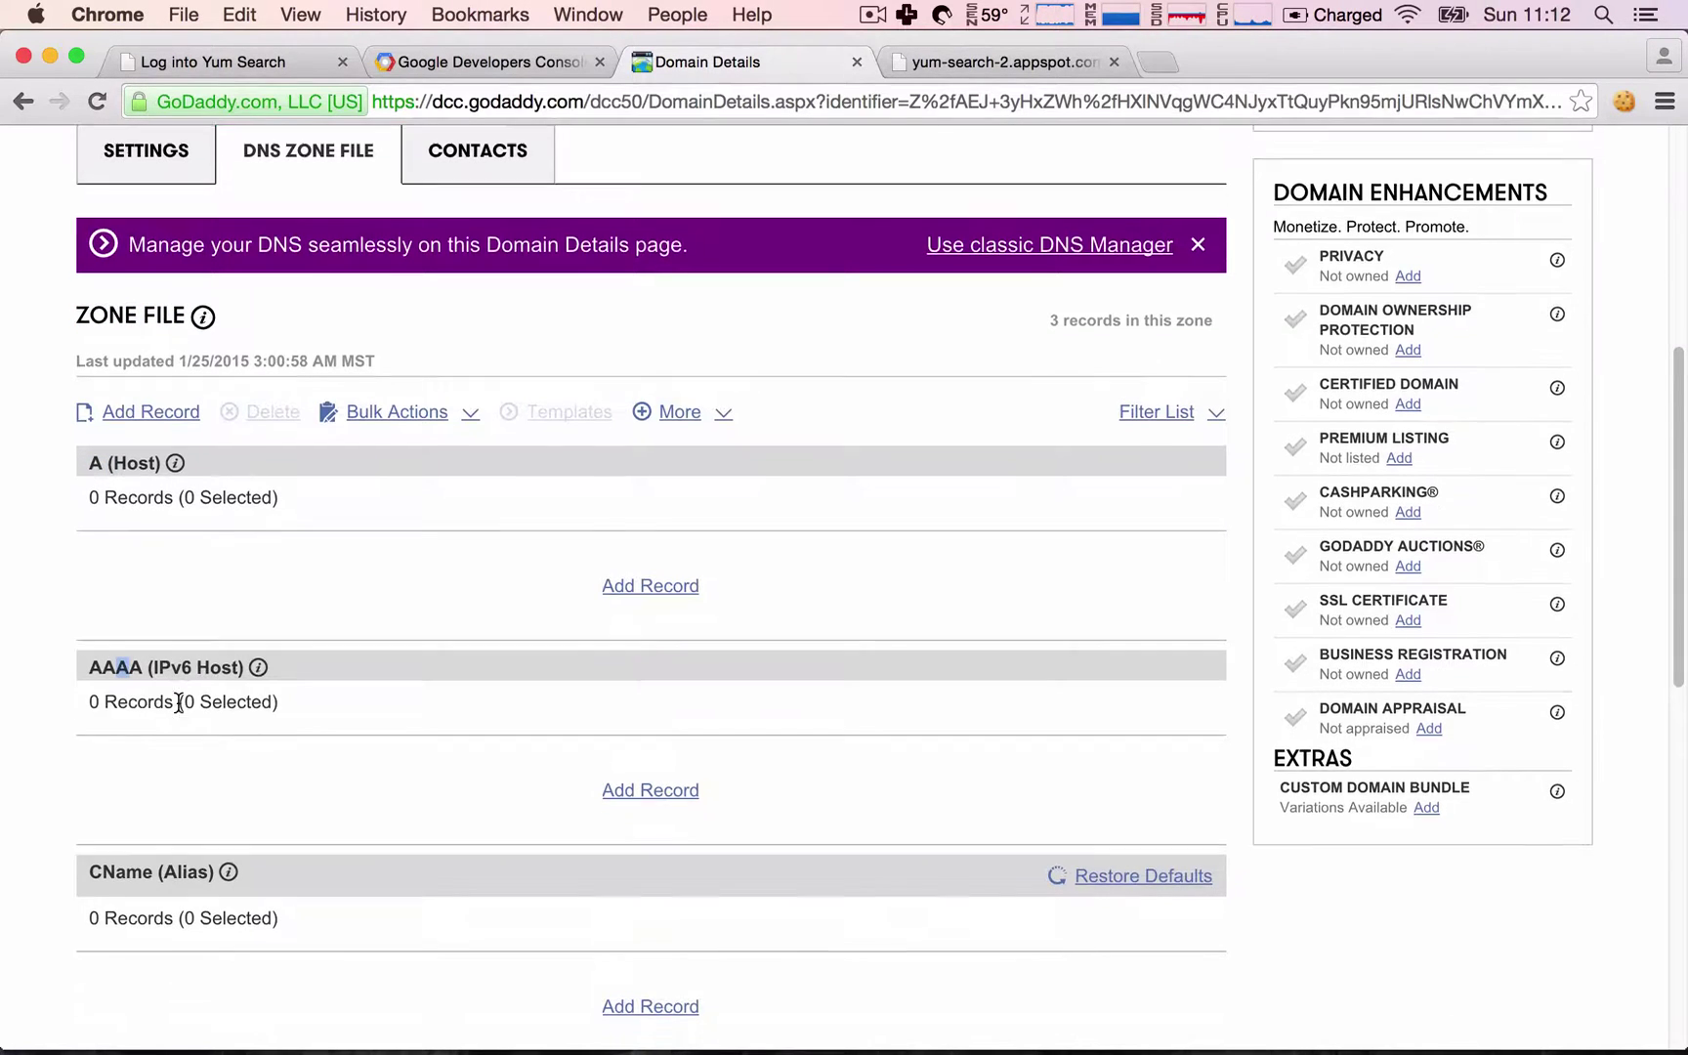
click(123, 892)
scroll(132, 894, down, 10)
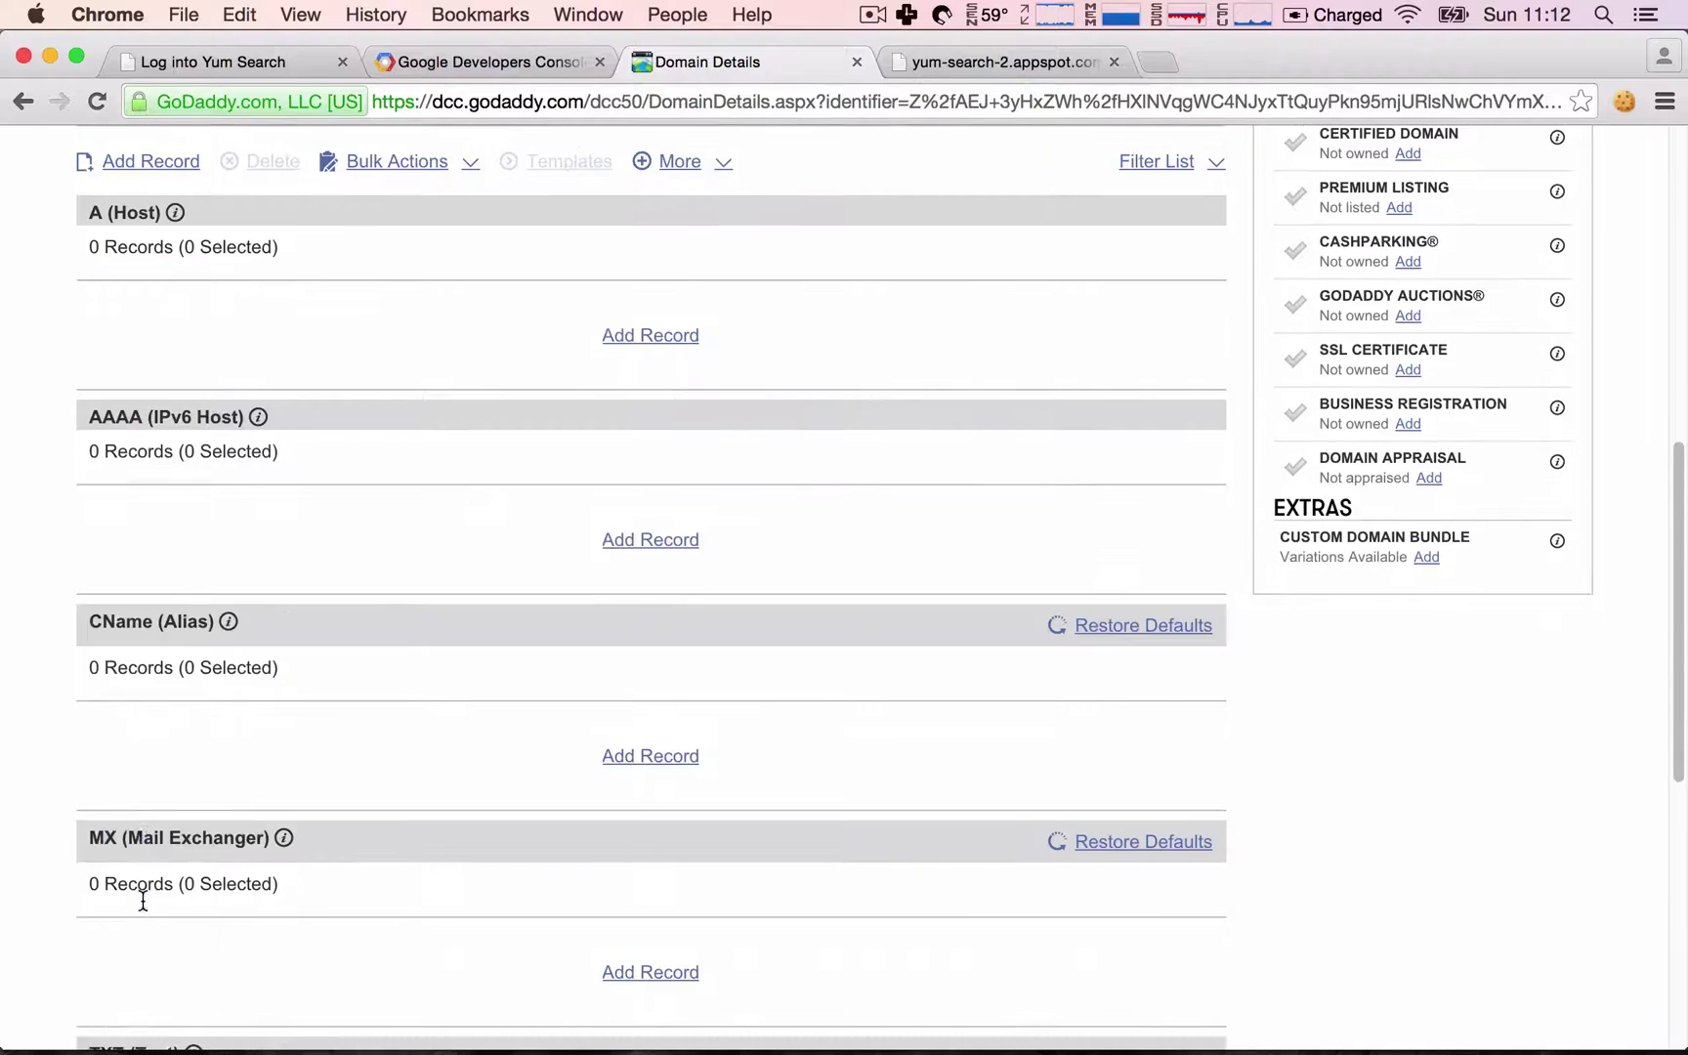
scroll(110, 713, up, 20)
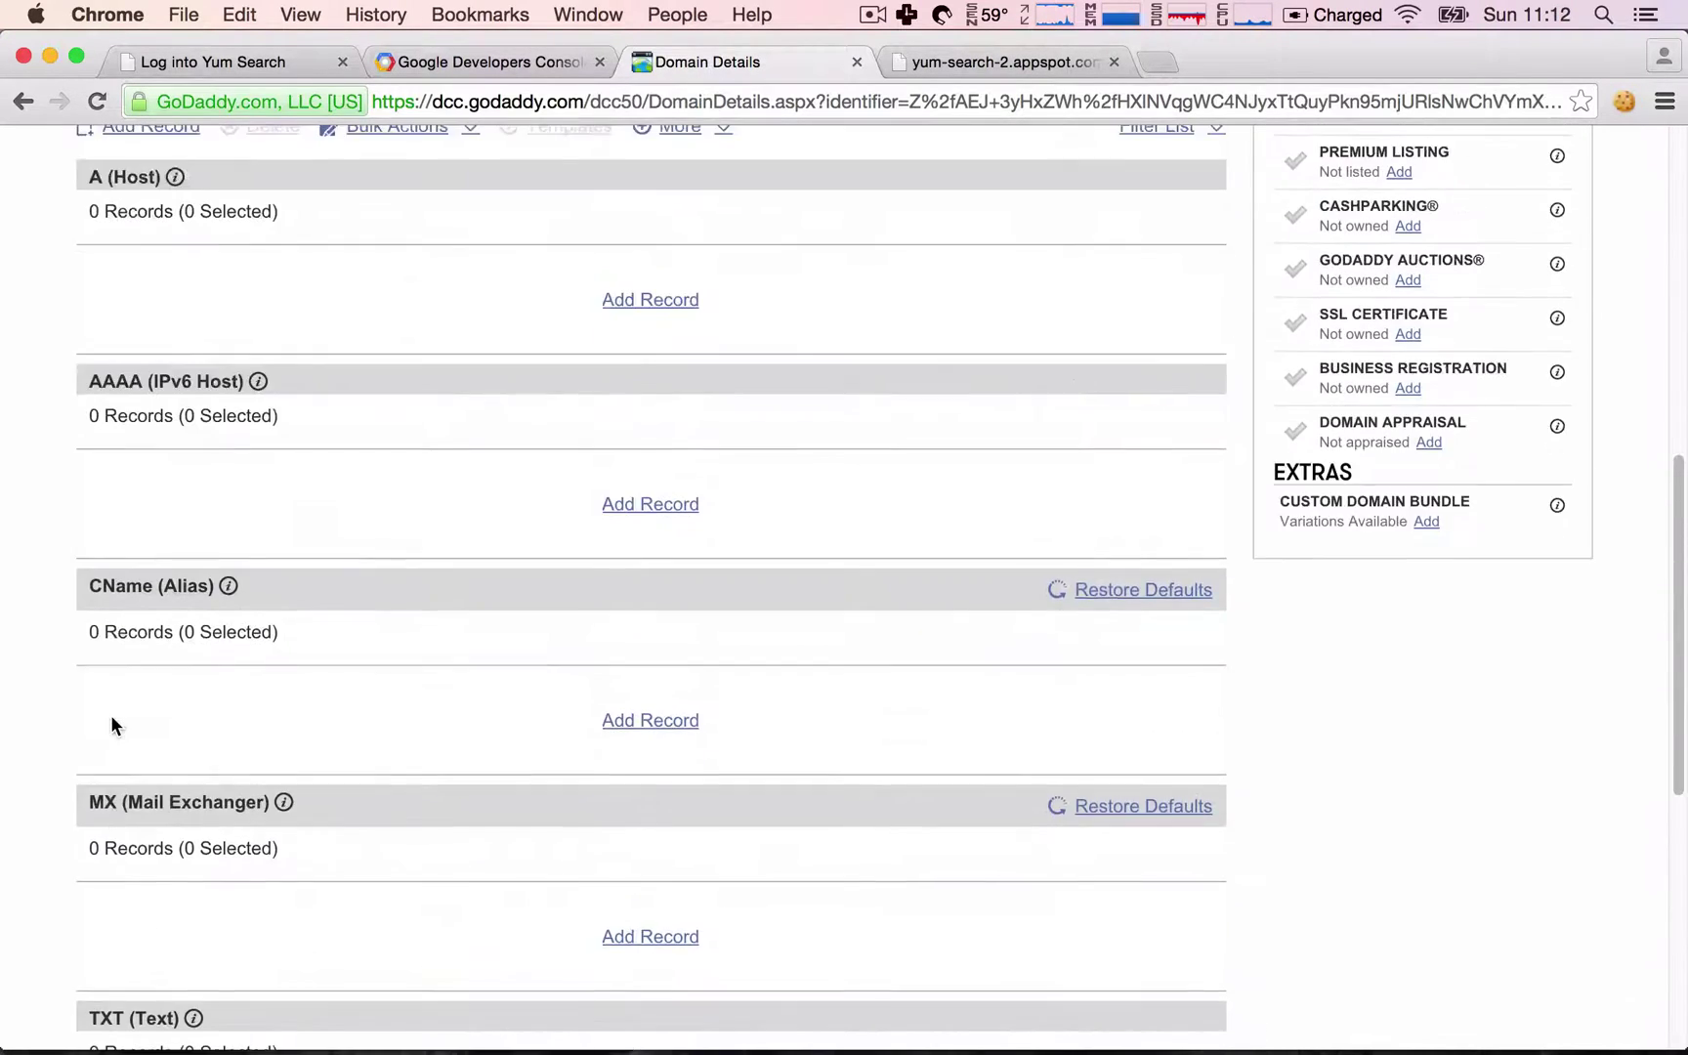
scroll(112, 719, up, 2)
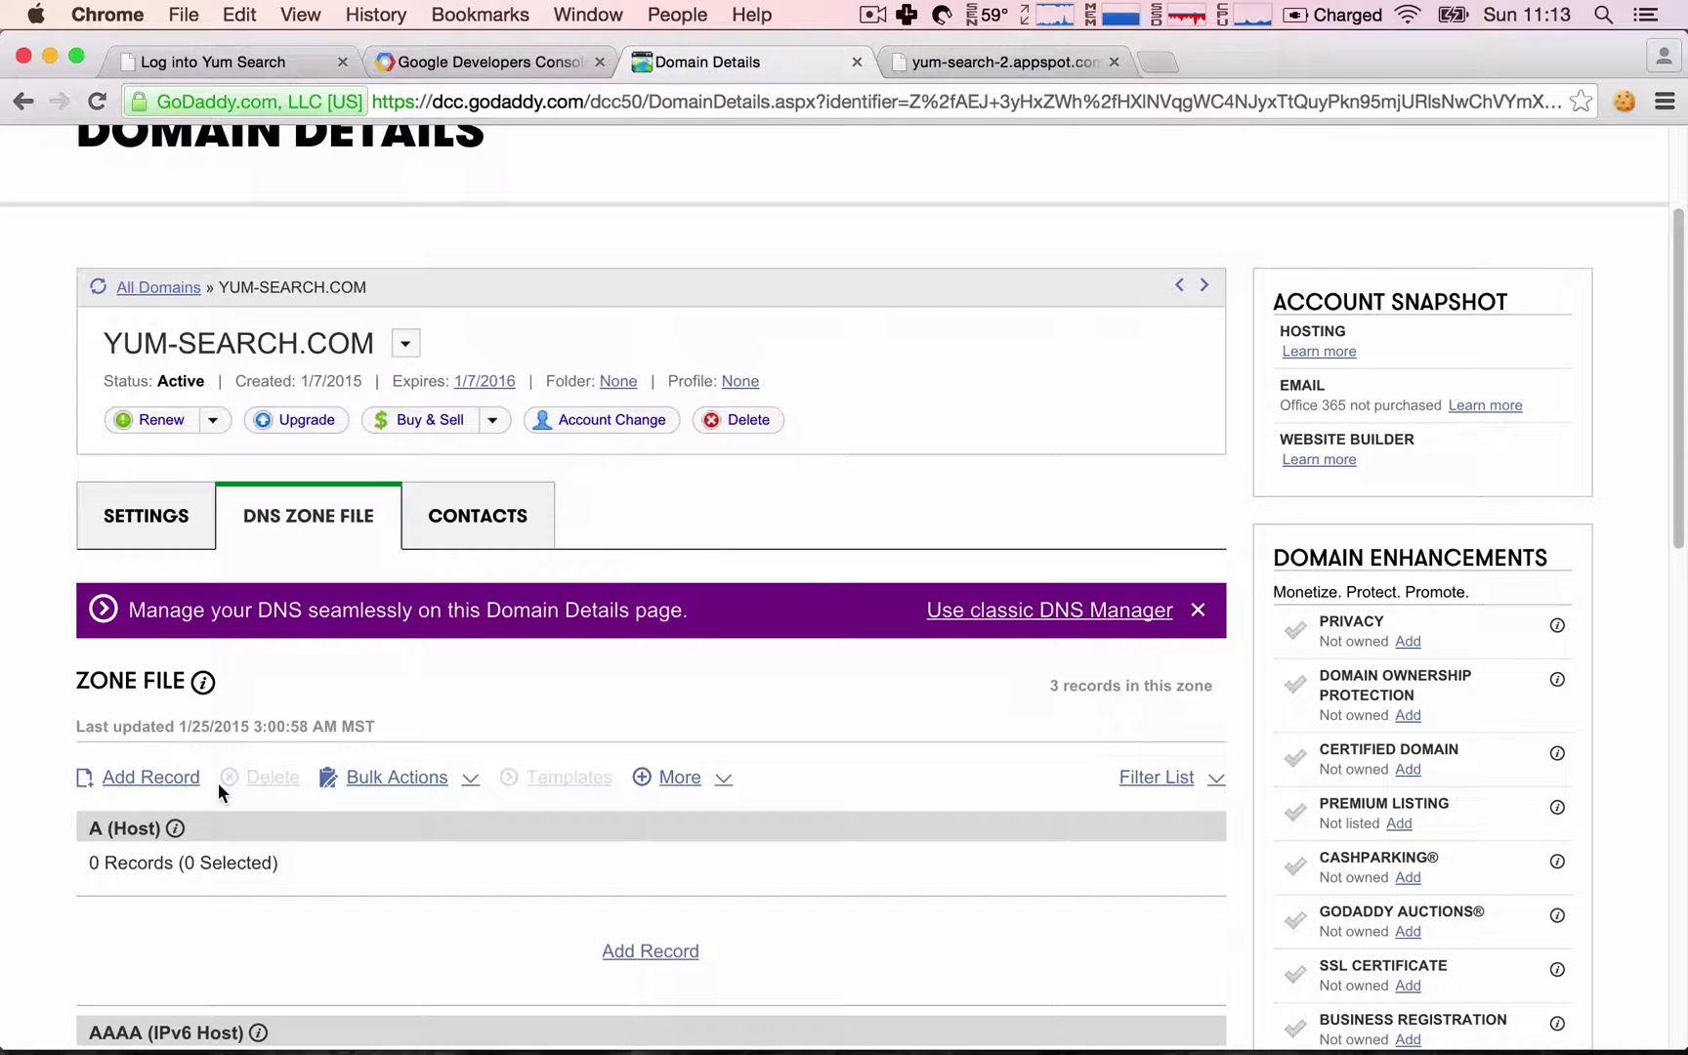
scroll(242, 752, up, 5)
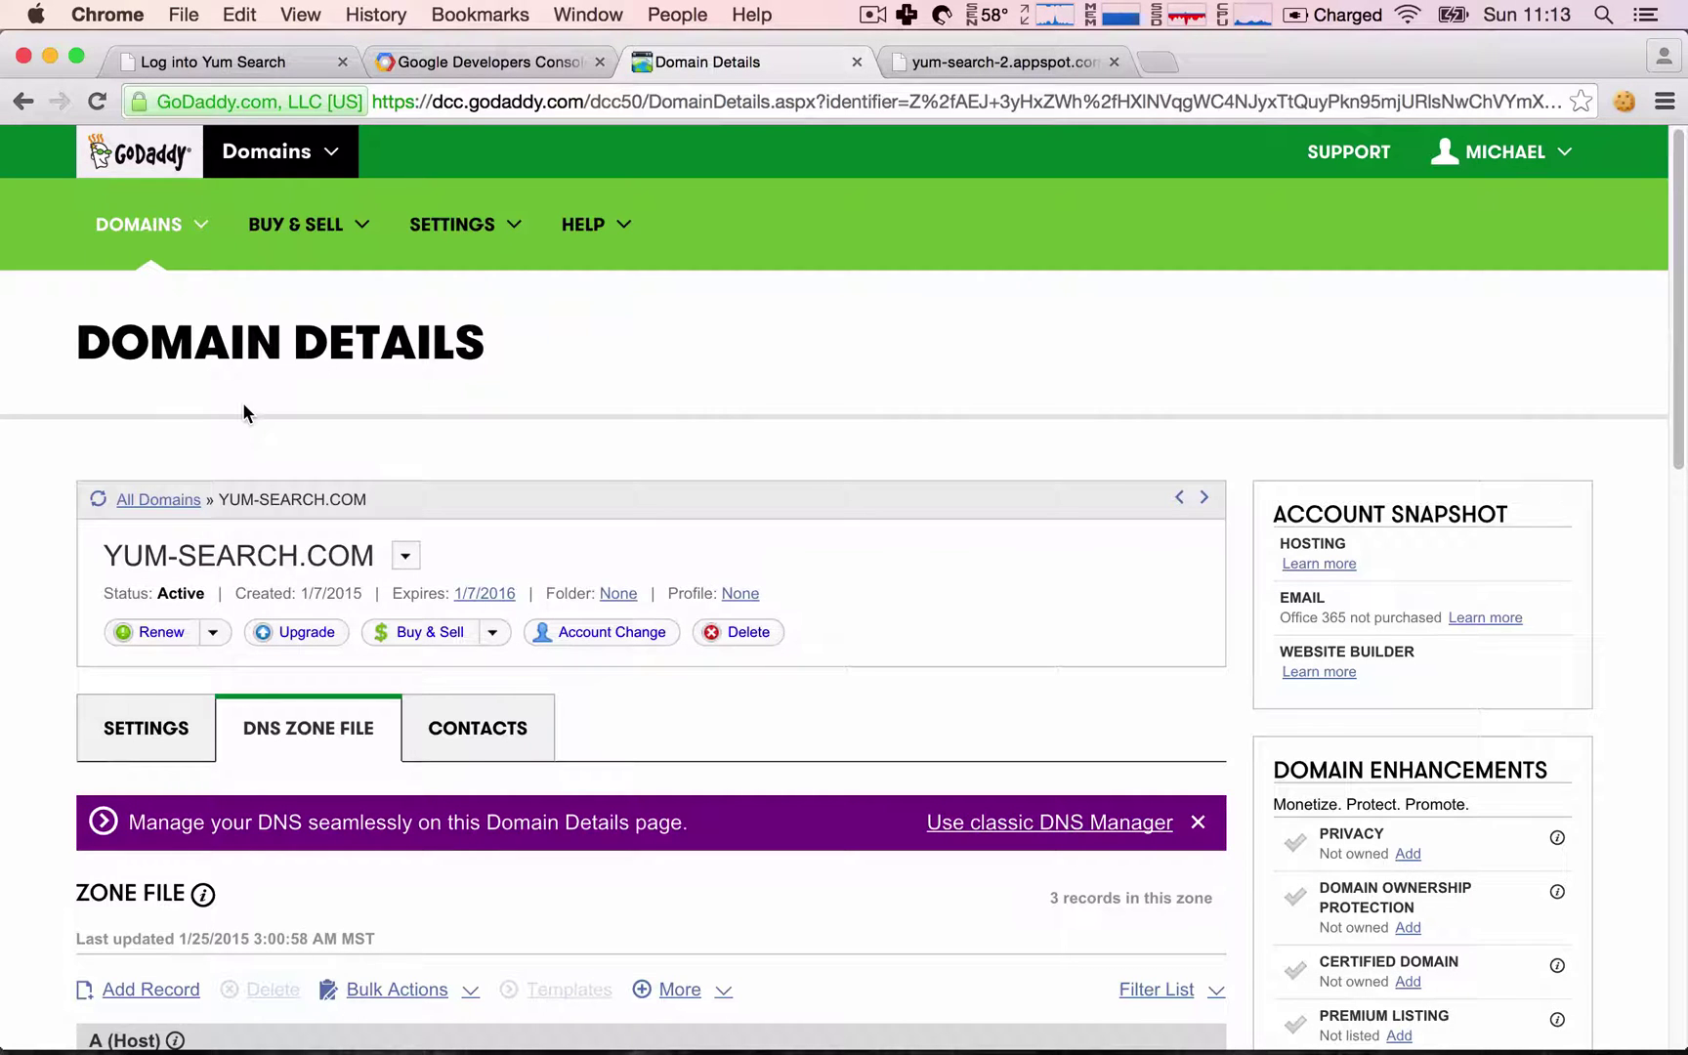
scroll(242, 400, down, 2)
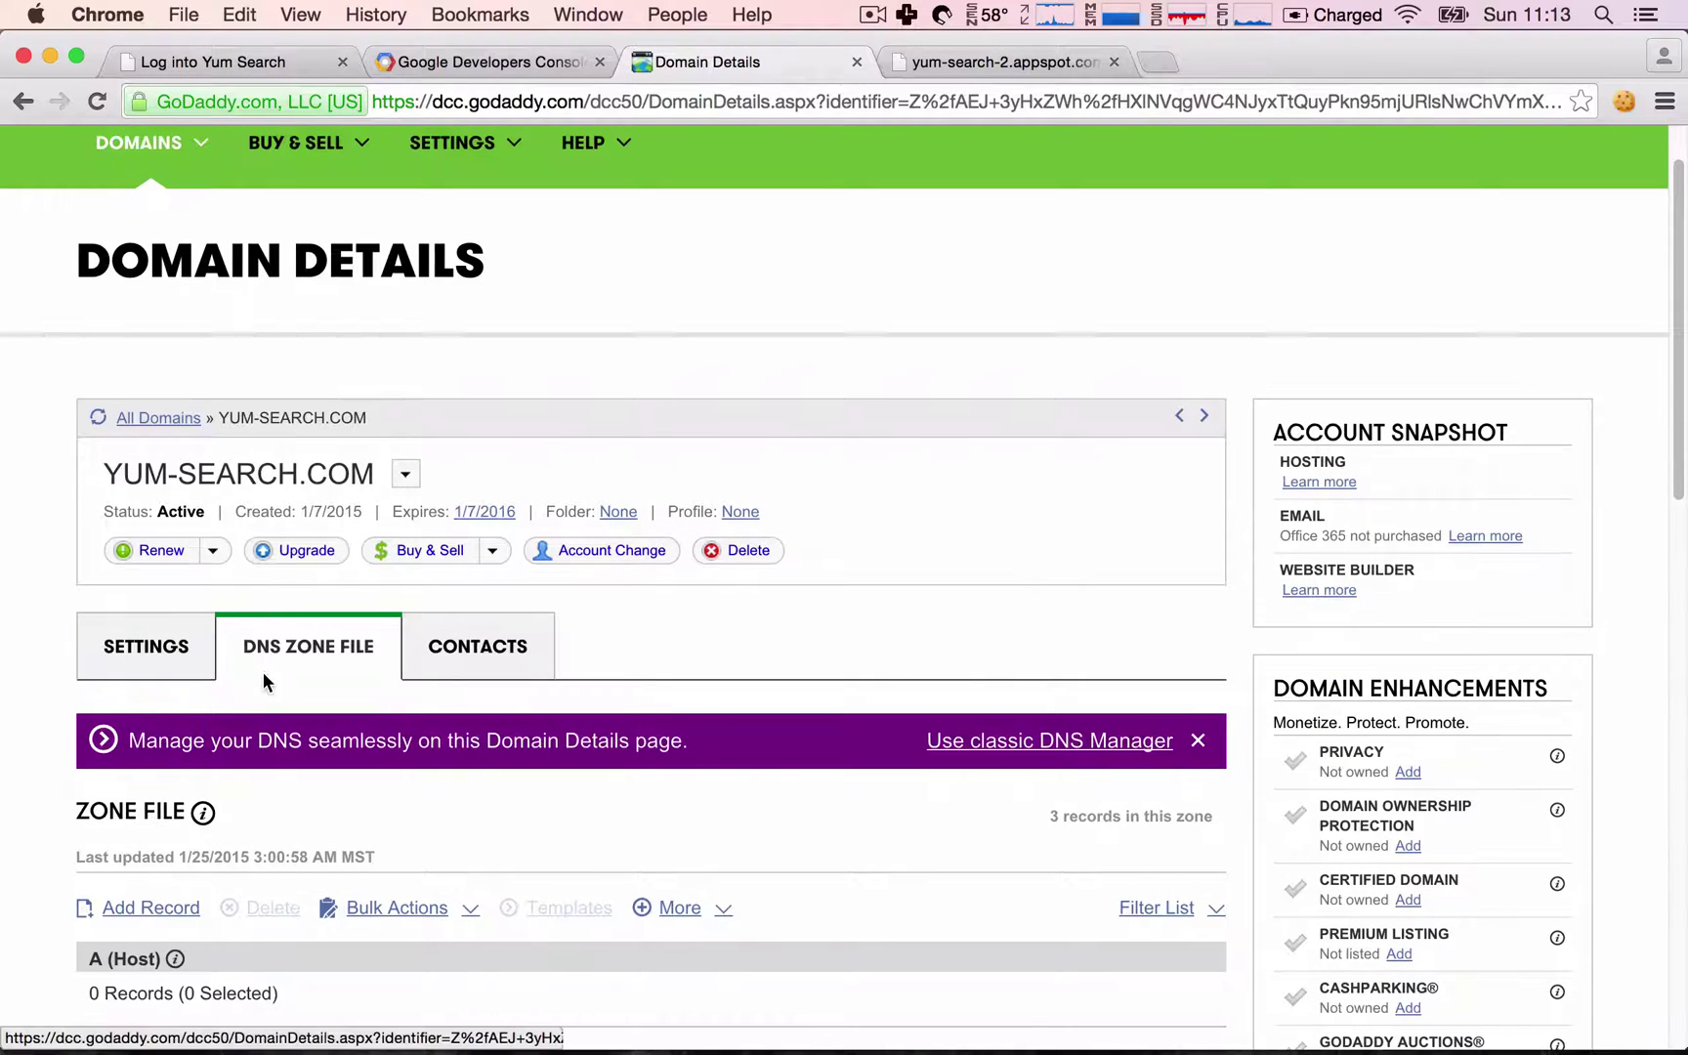
scroll(280, 664, down, 3)
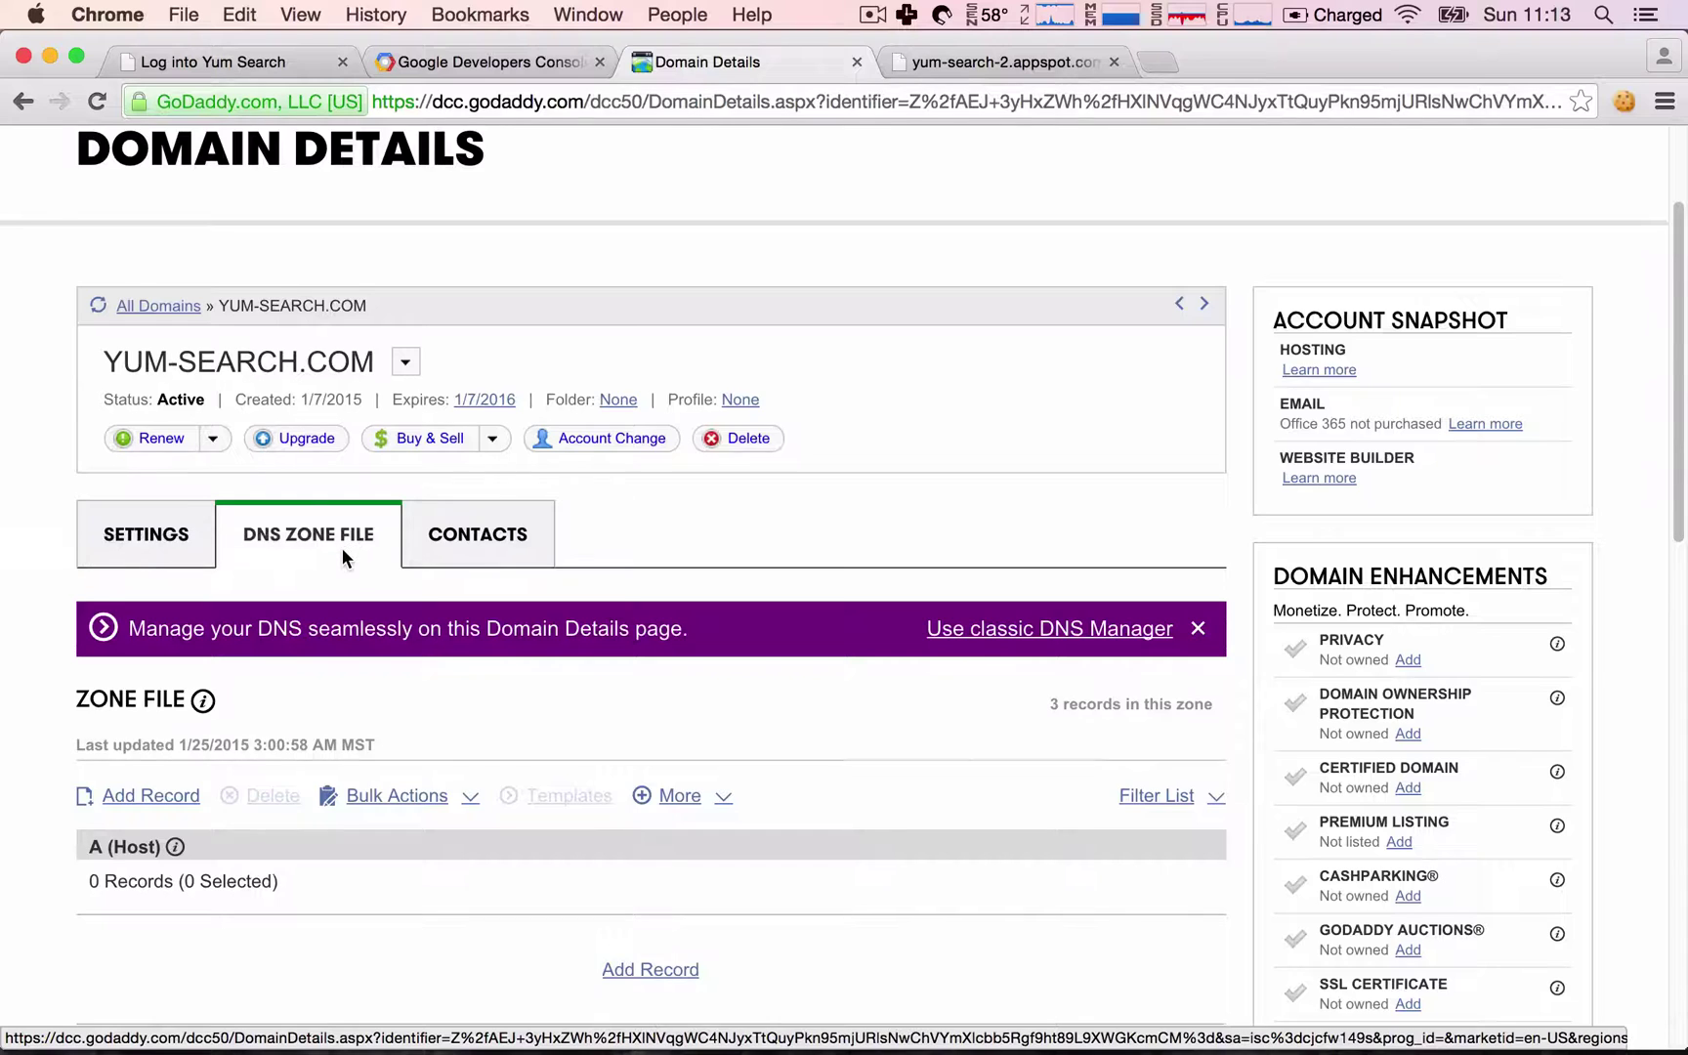
scroll(342, 556, down, 5)
scroll(340, 545, up, 2)
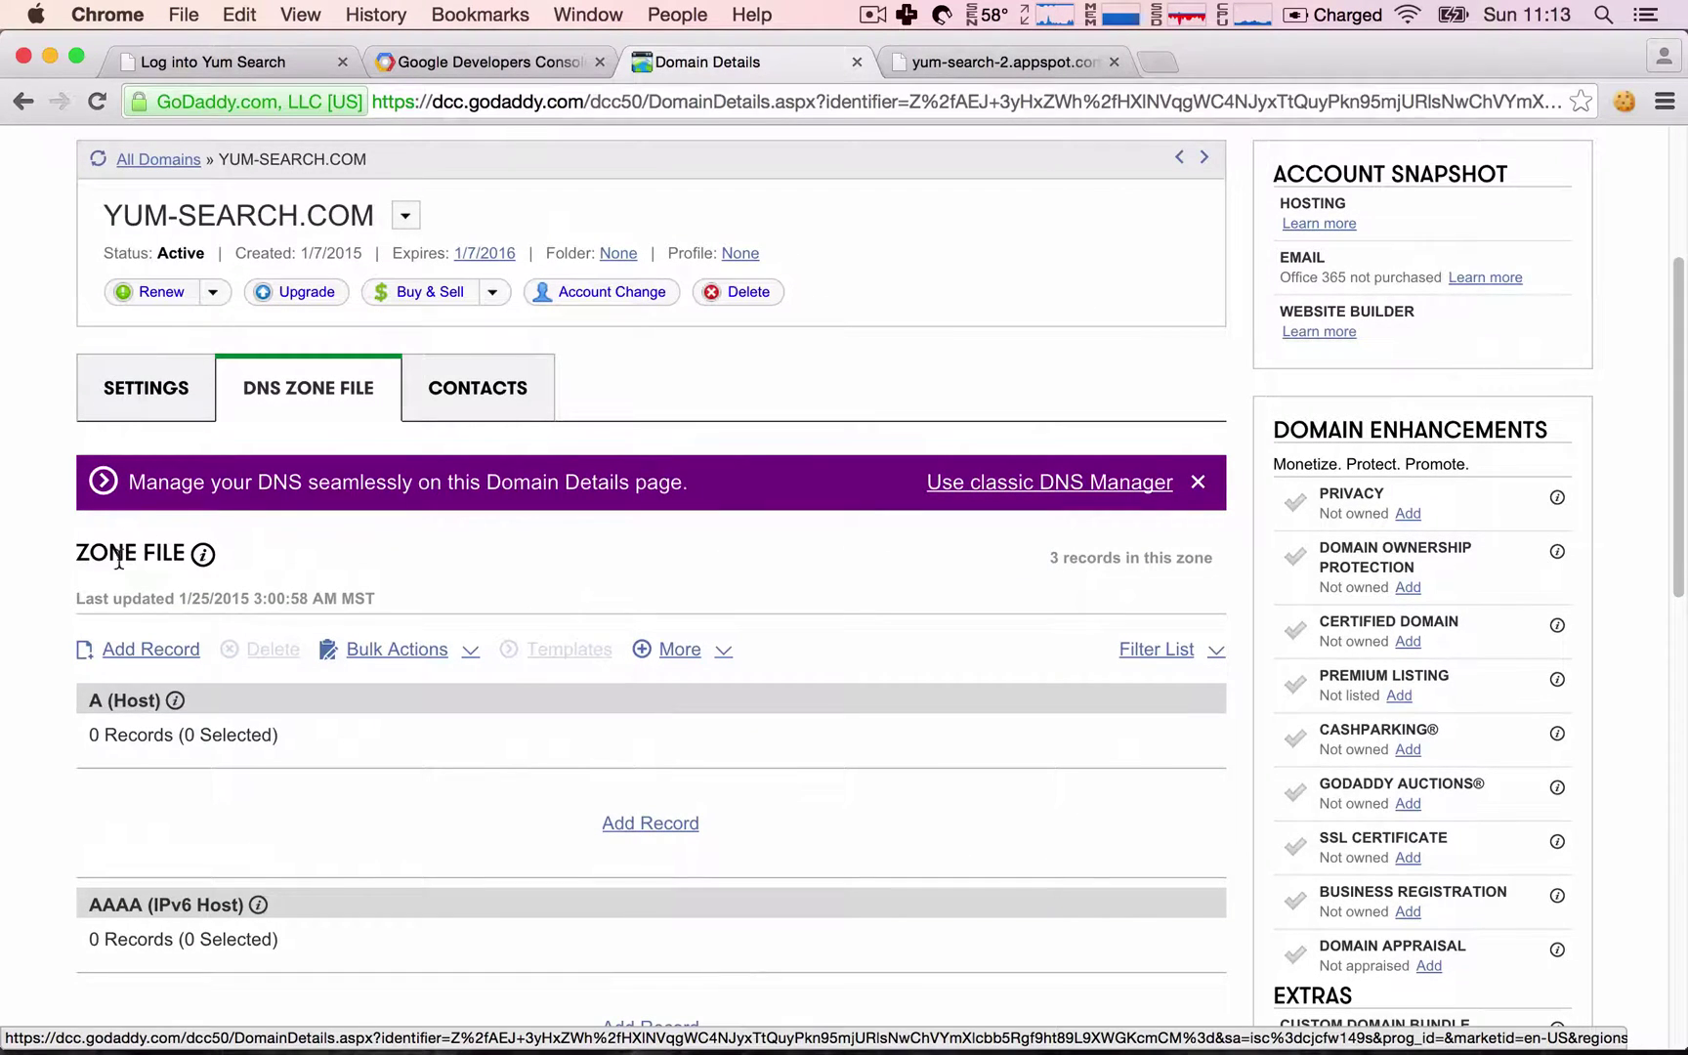
scroll(134, 625, down, 6)
scroll(136, 630, down, 3)
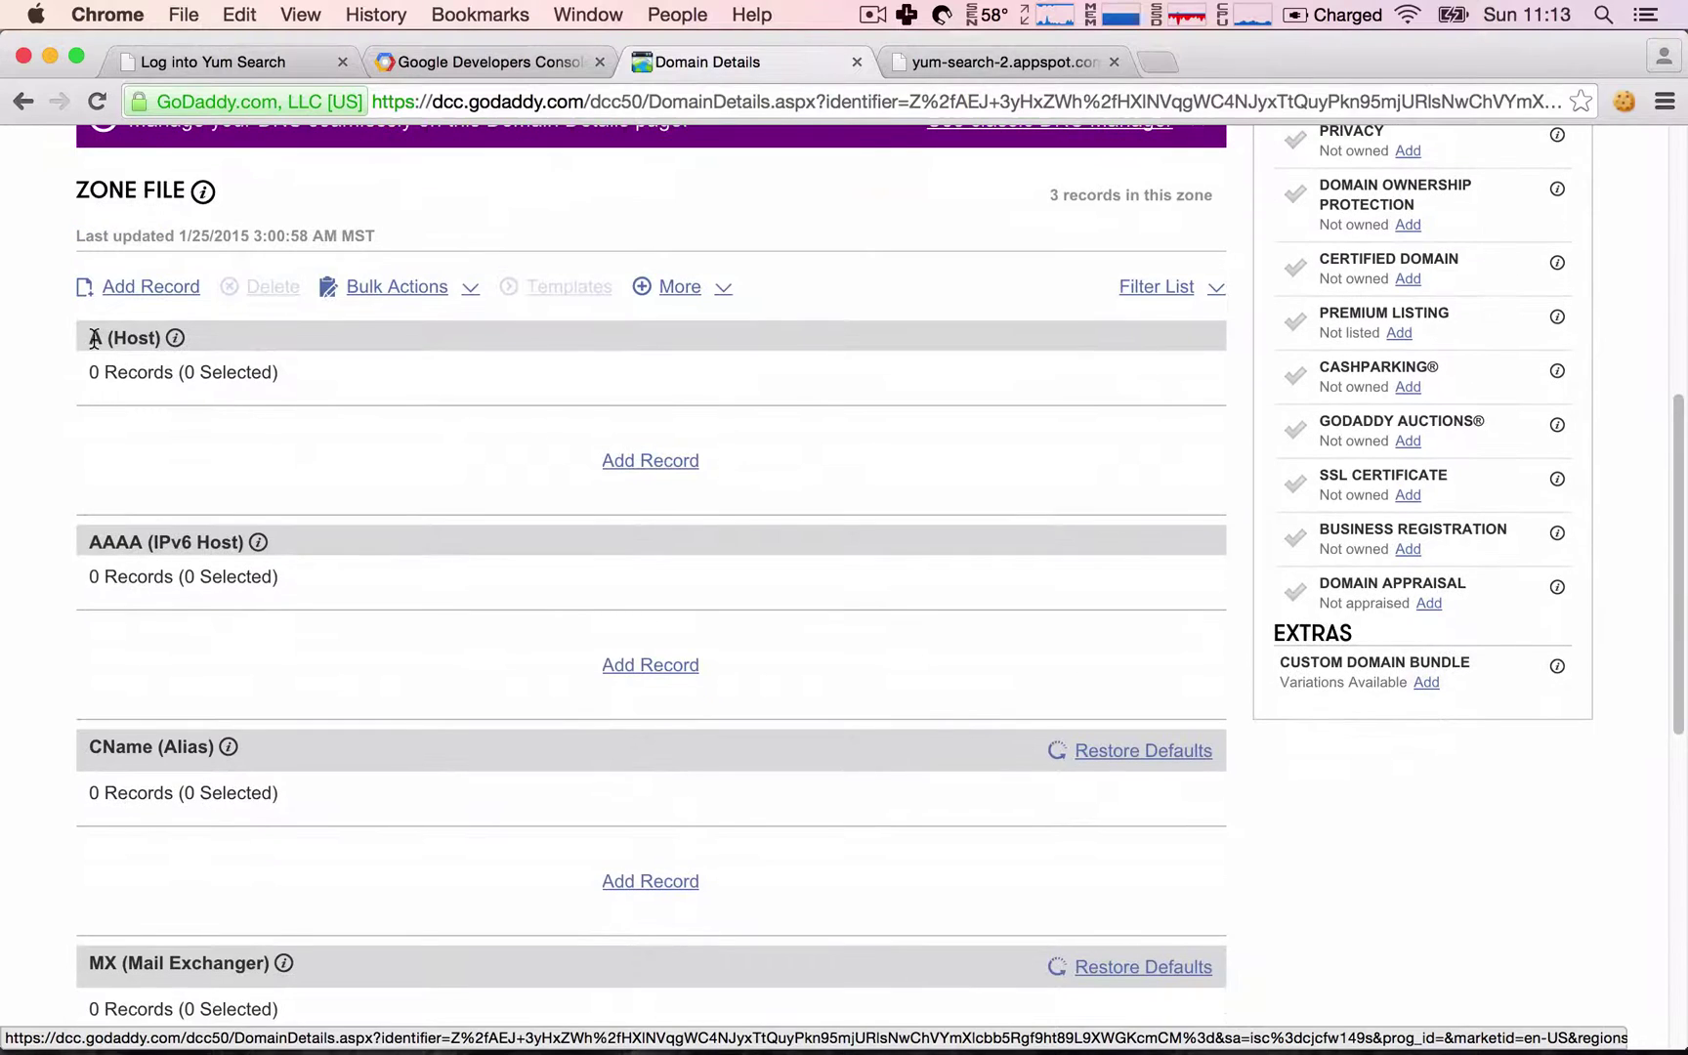
scroll(136, 361, down, 4)
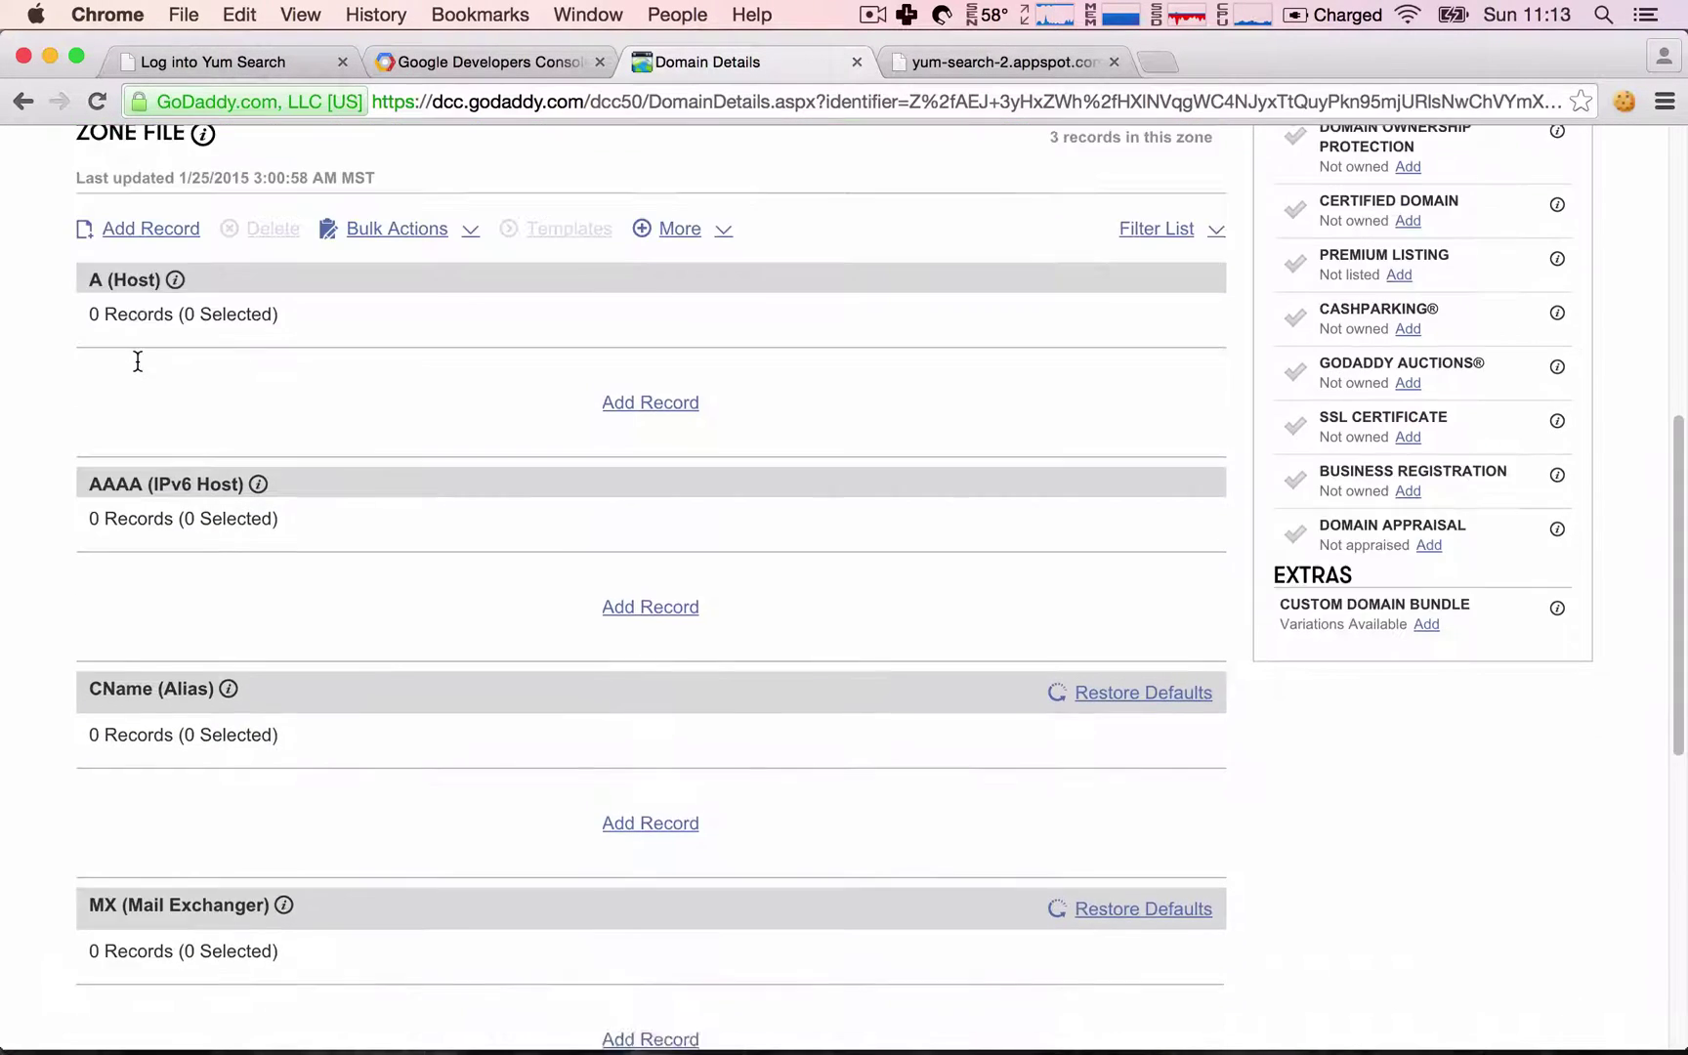
drag(116, 562, 189, 558)
scroll(189, 562, down, 8)
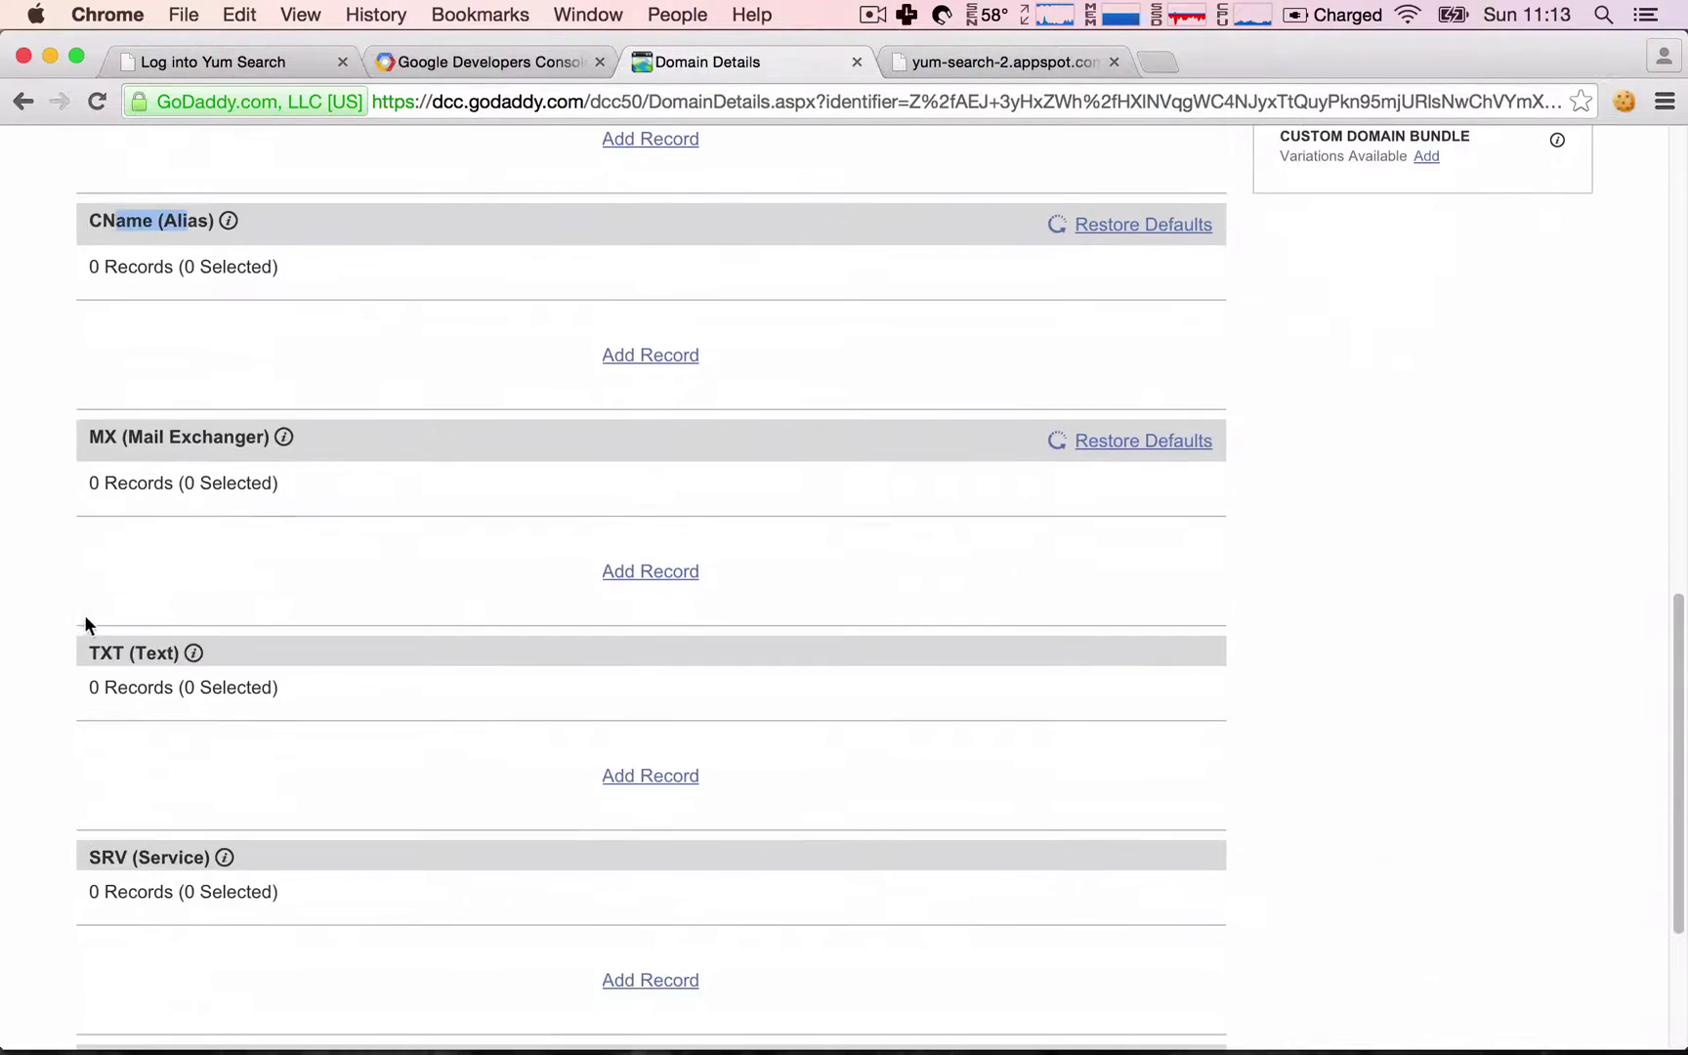
drag(93, 646, 150, 648)
click(150, 648)
scroll(542, 196, up, 15)
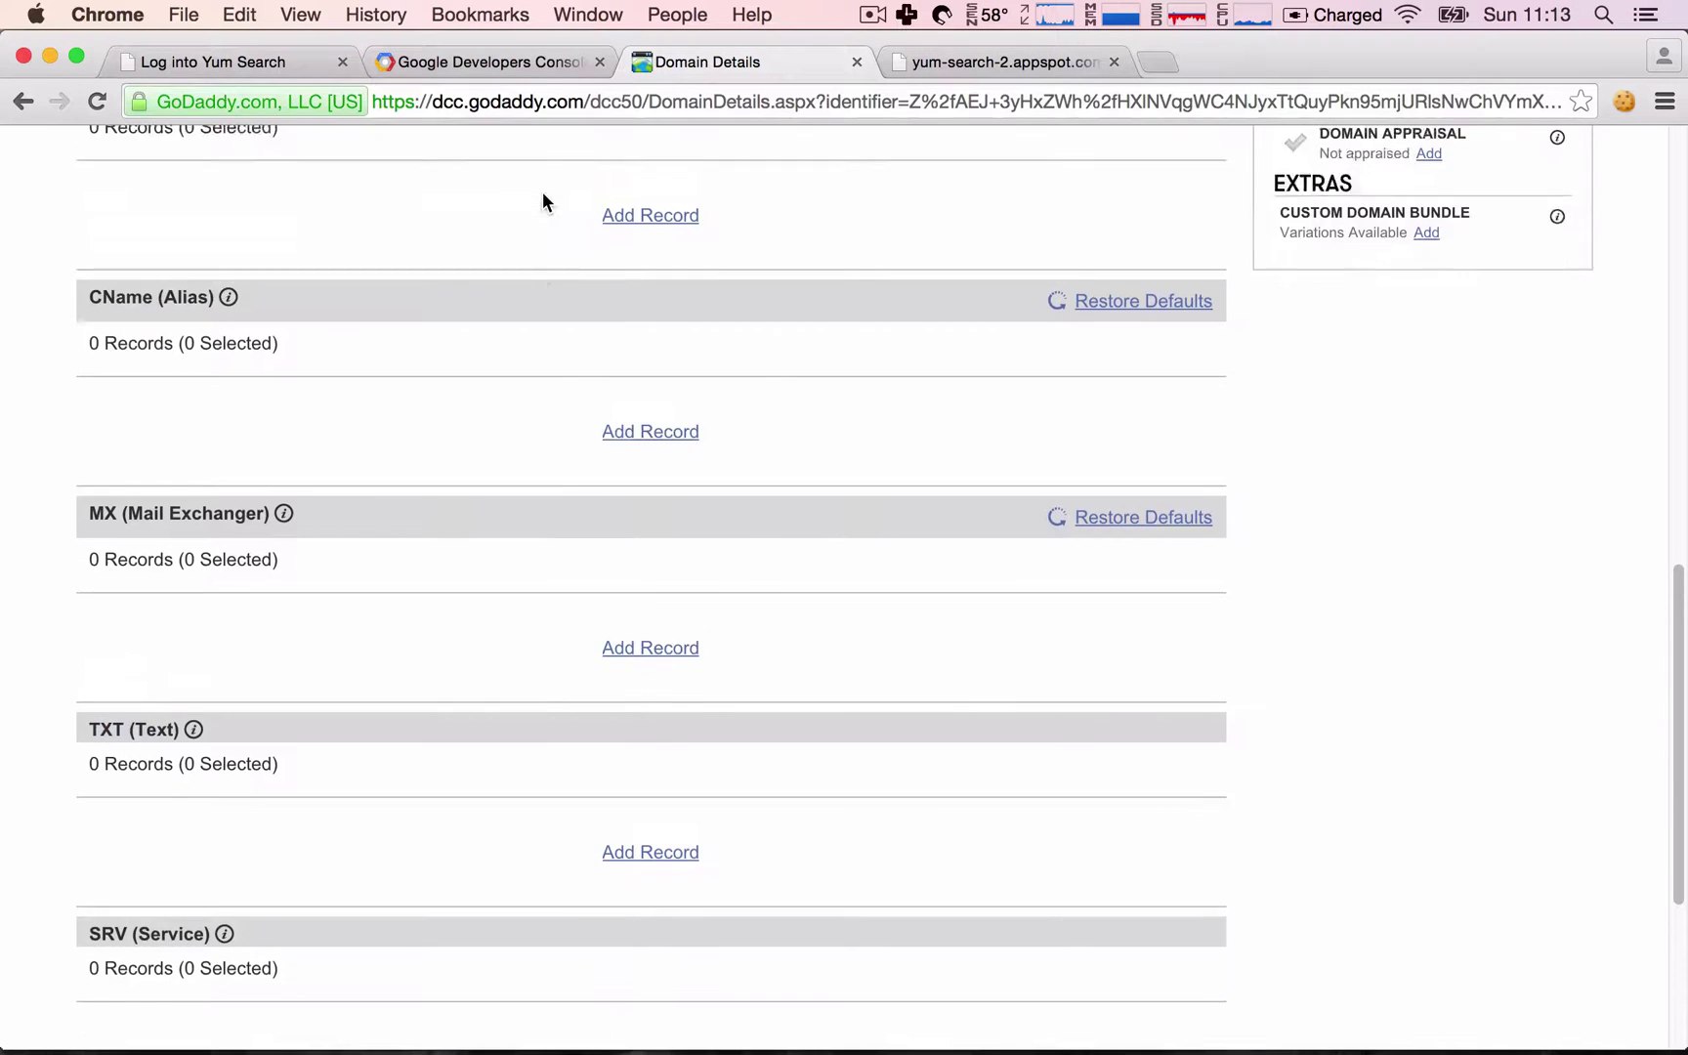
scroll(542, 196, up, 5)
Step: Switch to the Google Developers Console and start adding a custom domain in the App Engine settings of Yum Search 2
click(495, 58)
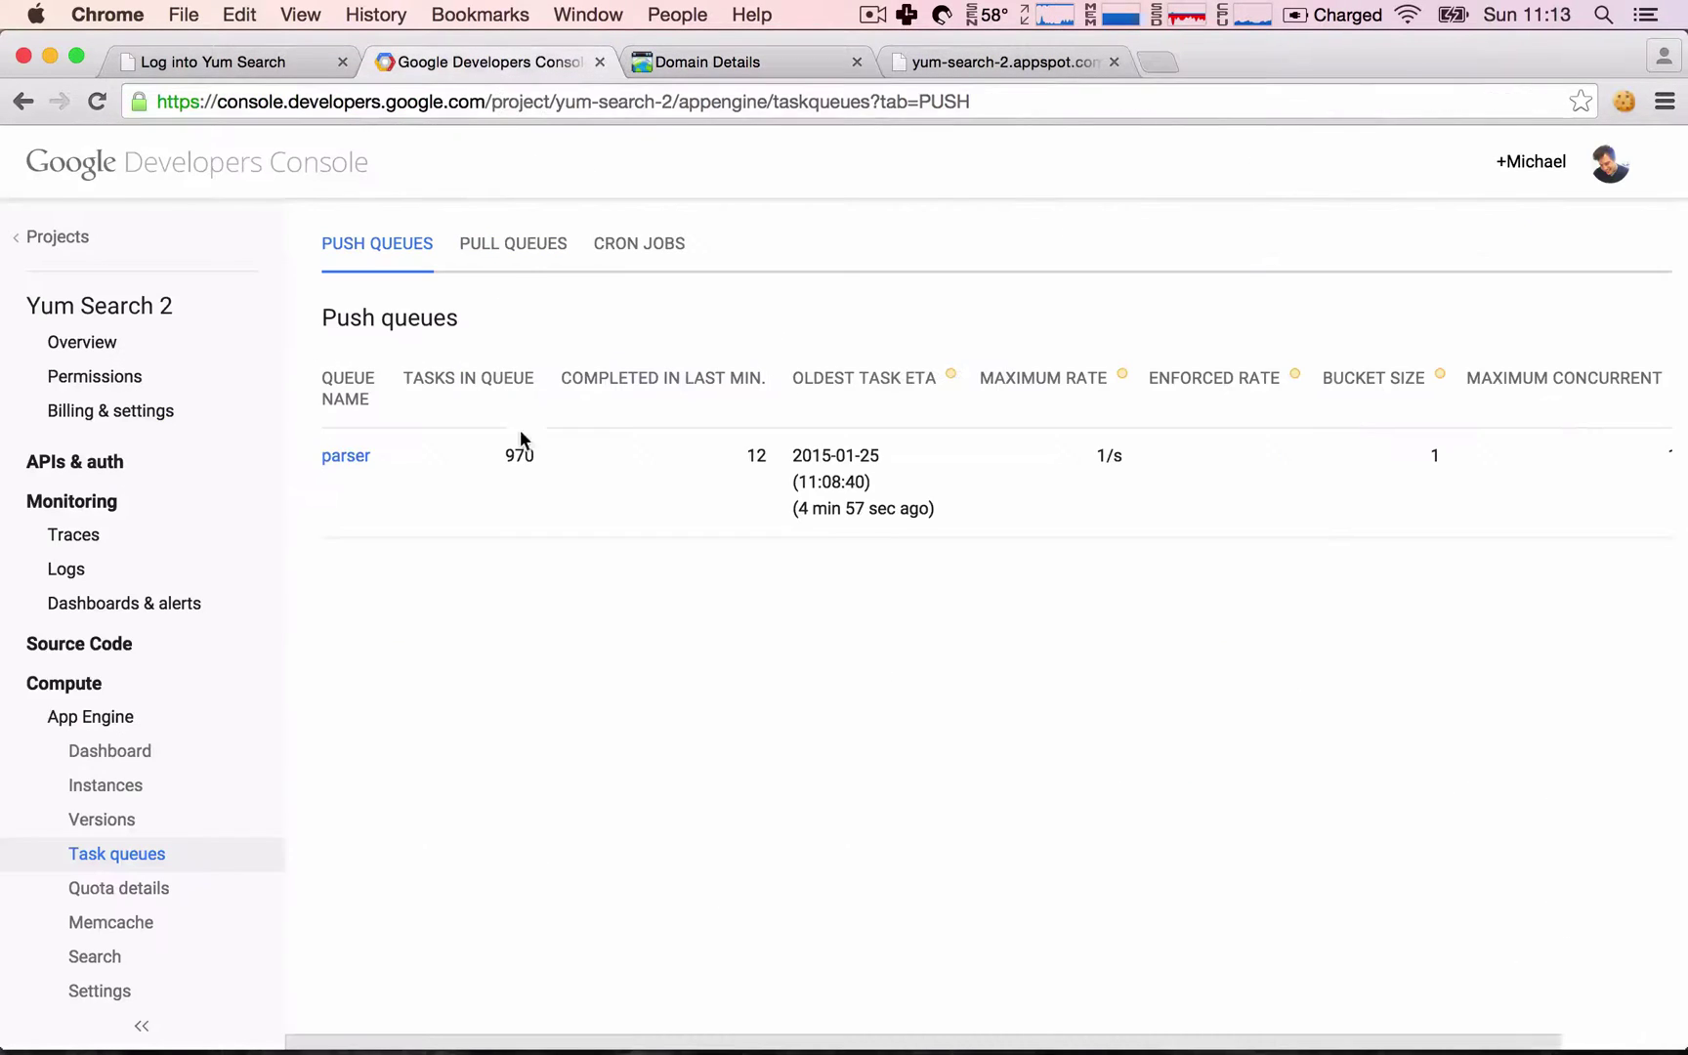
scroll(158, 730, down, 5)
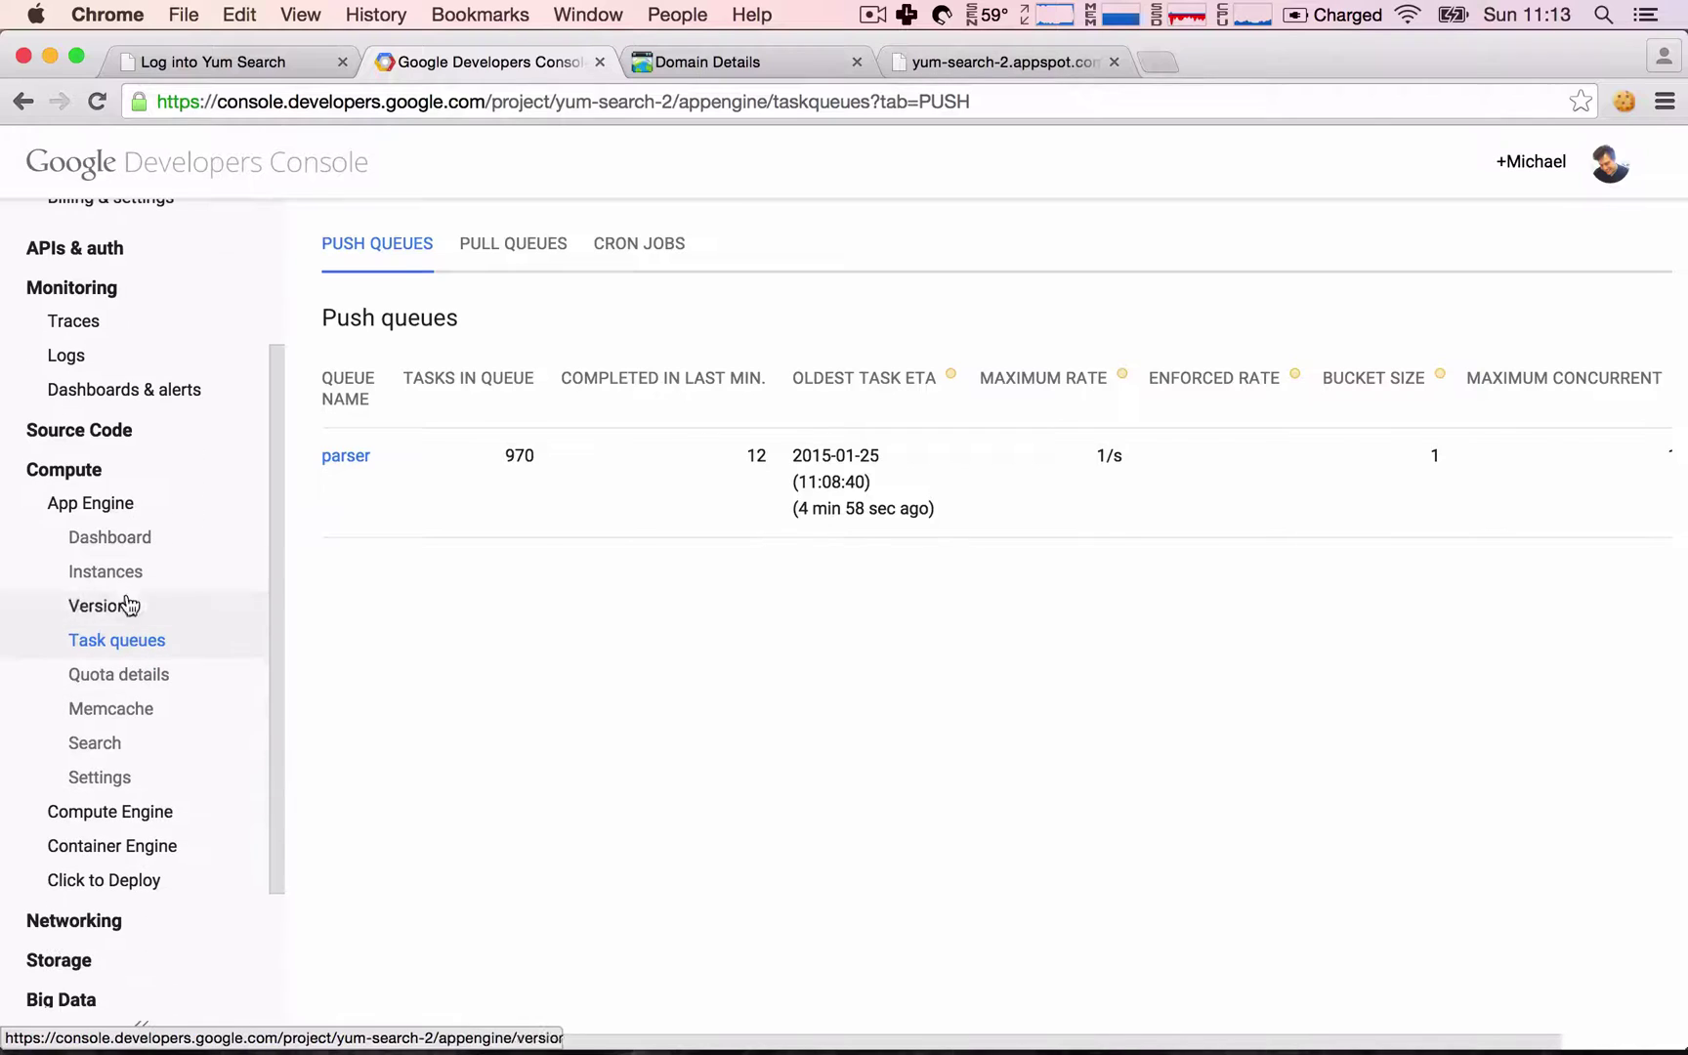
click(110, 782)
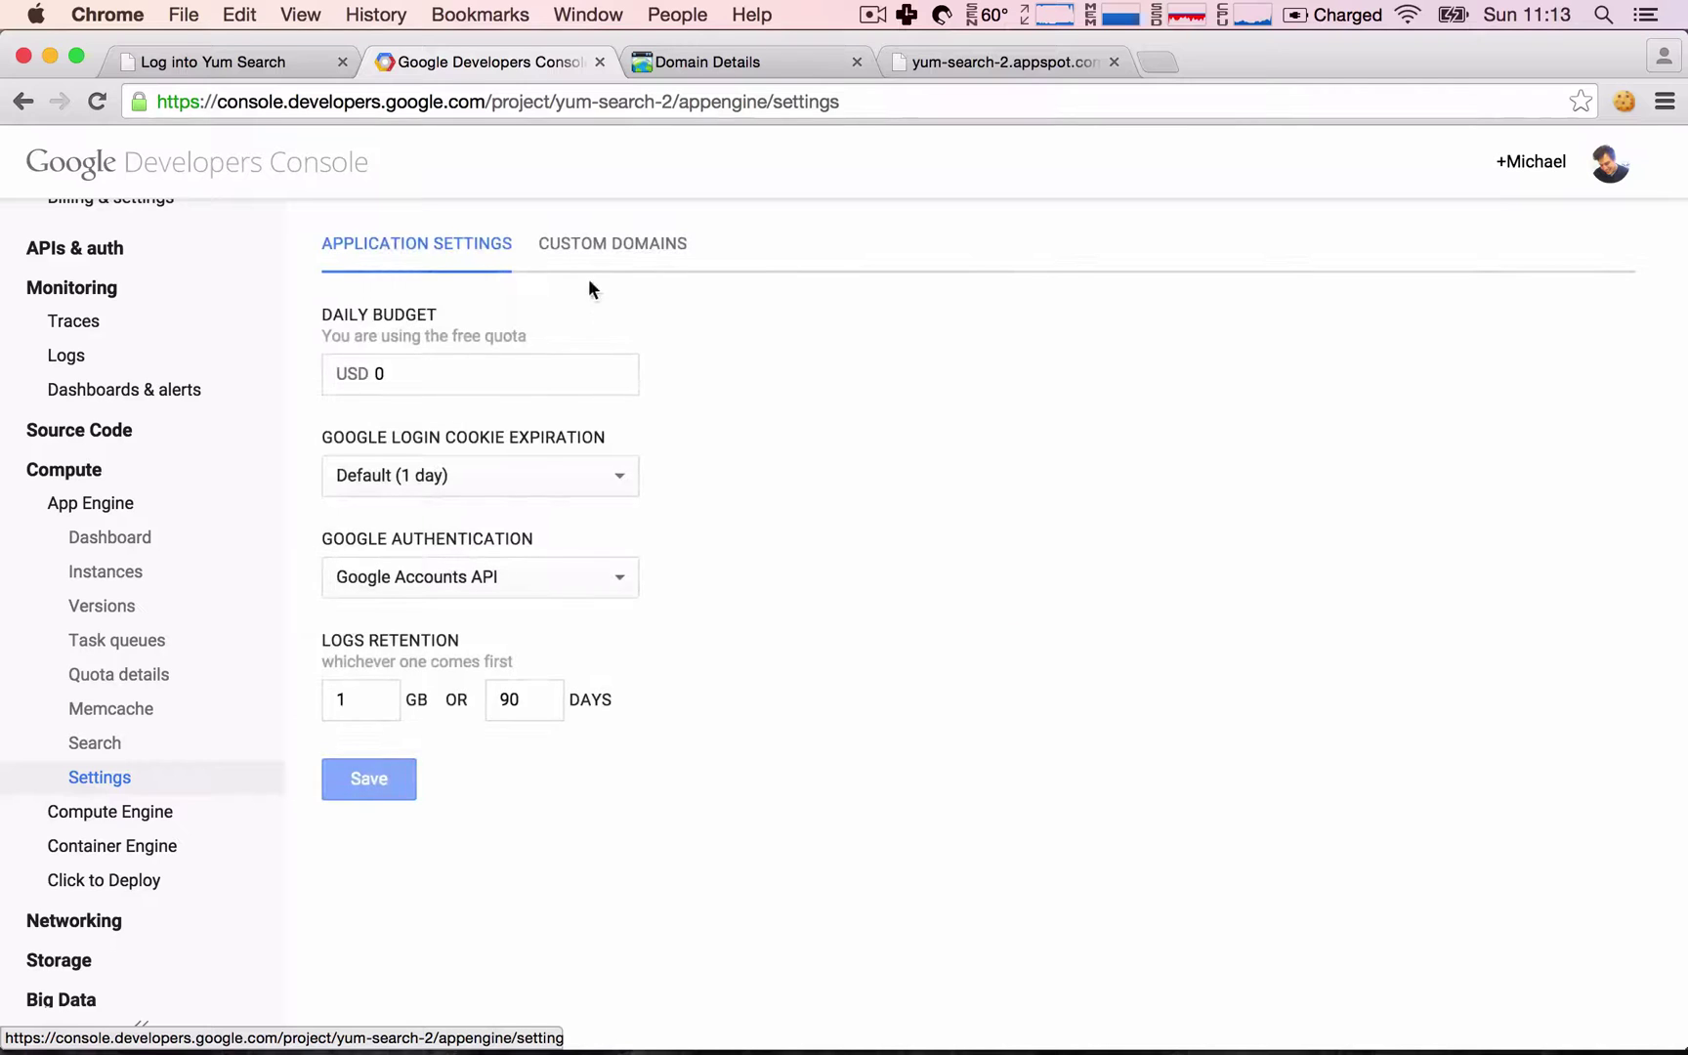
click(590, 257)
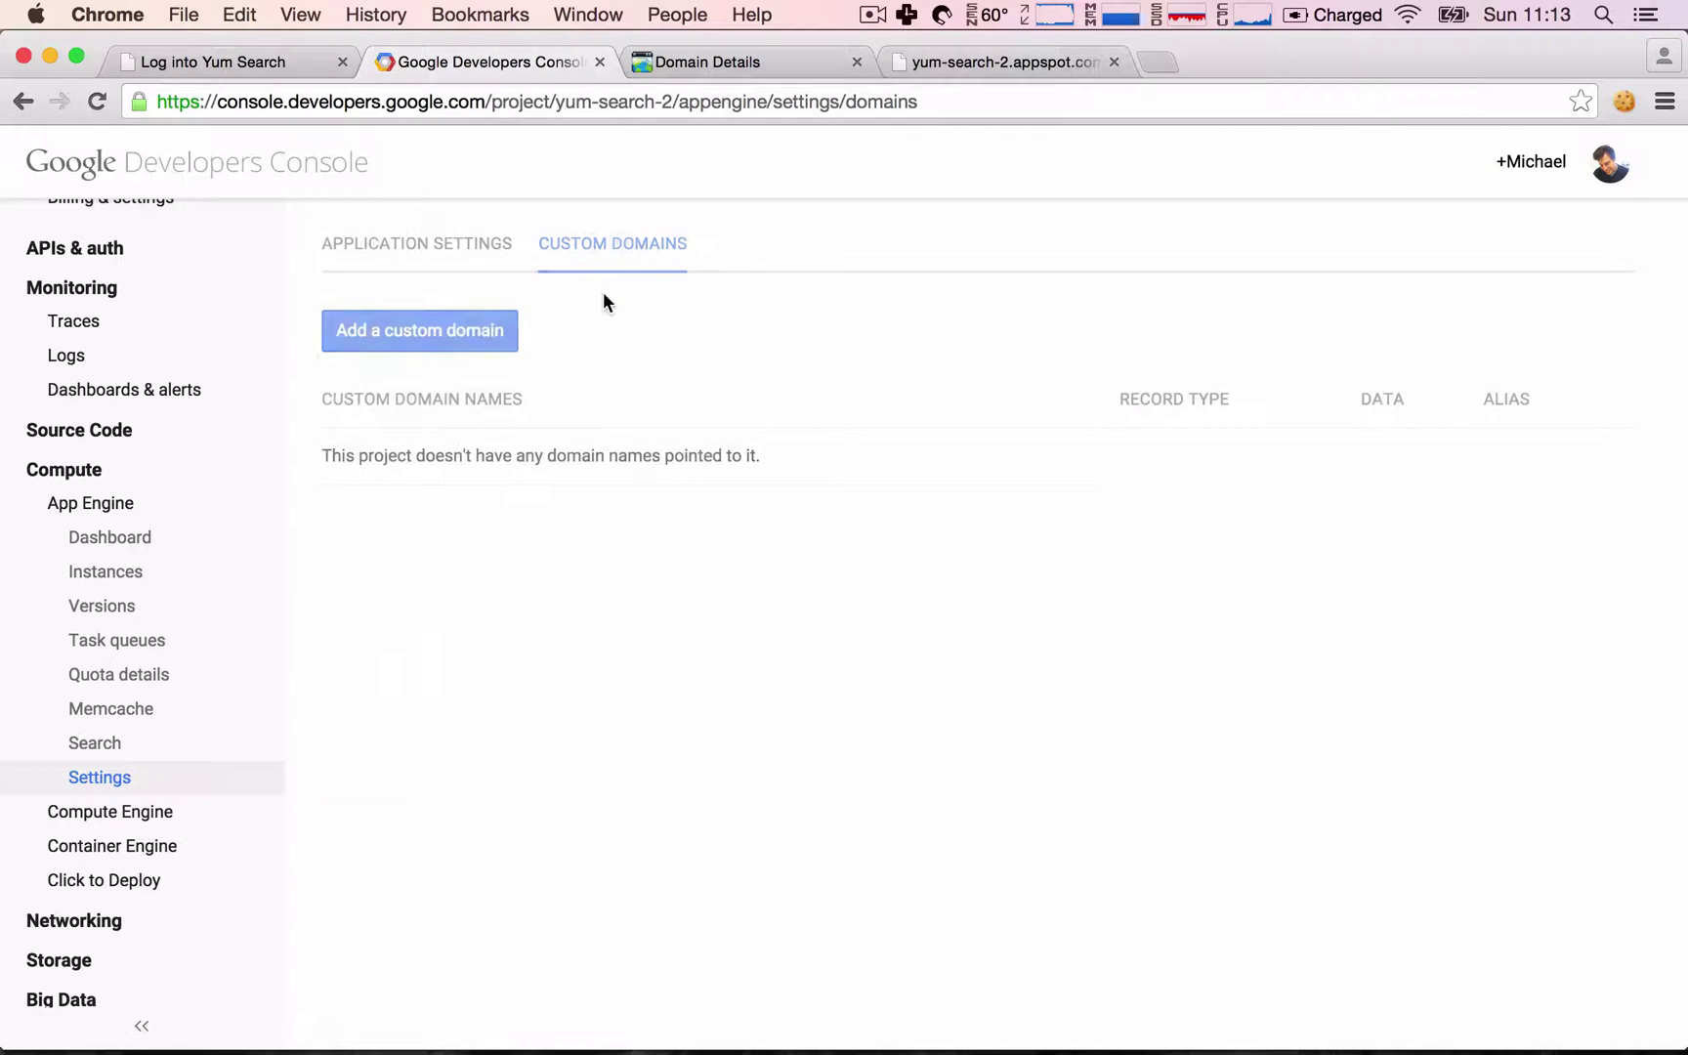
click(490, 331)
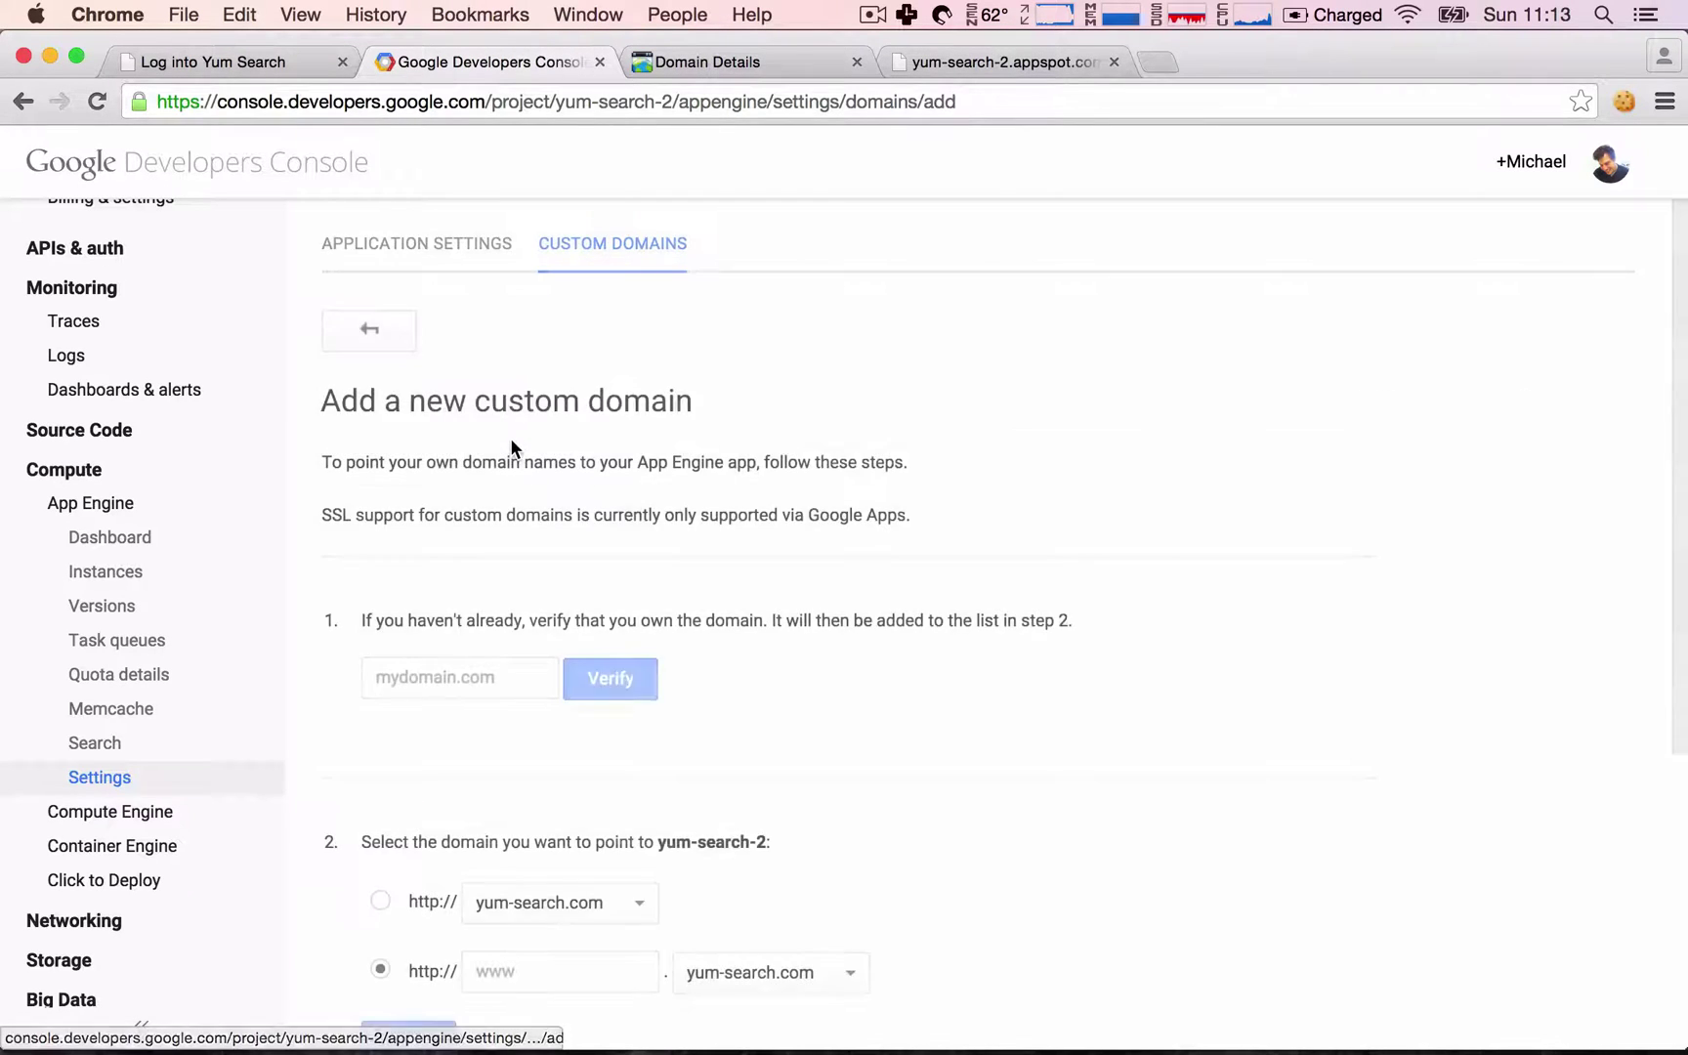
Step: Enter yum-search.com as the domain to verify and start its ownership verification
scroll(490, 725, down, 3)
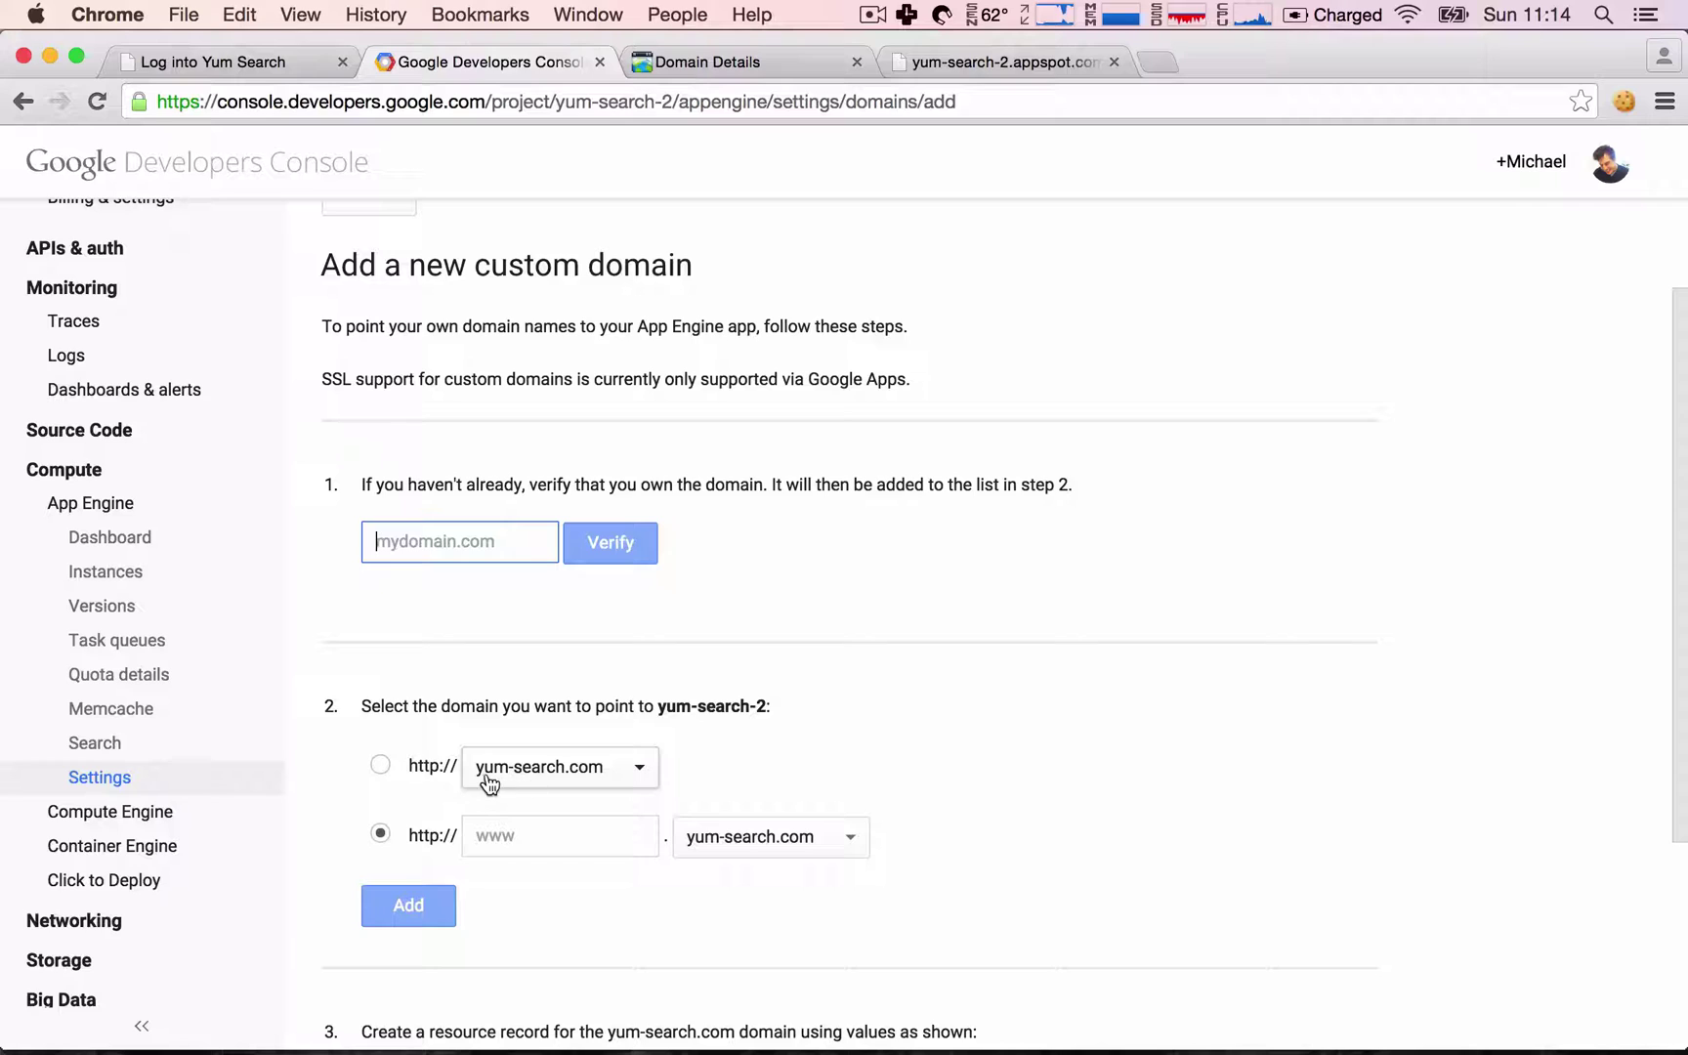
click(401, 577)
click(478, 567)
text(y)
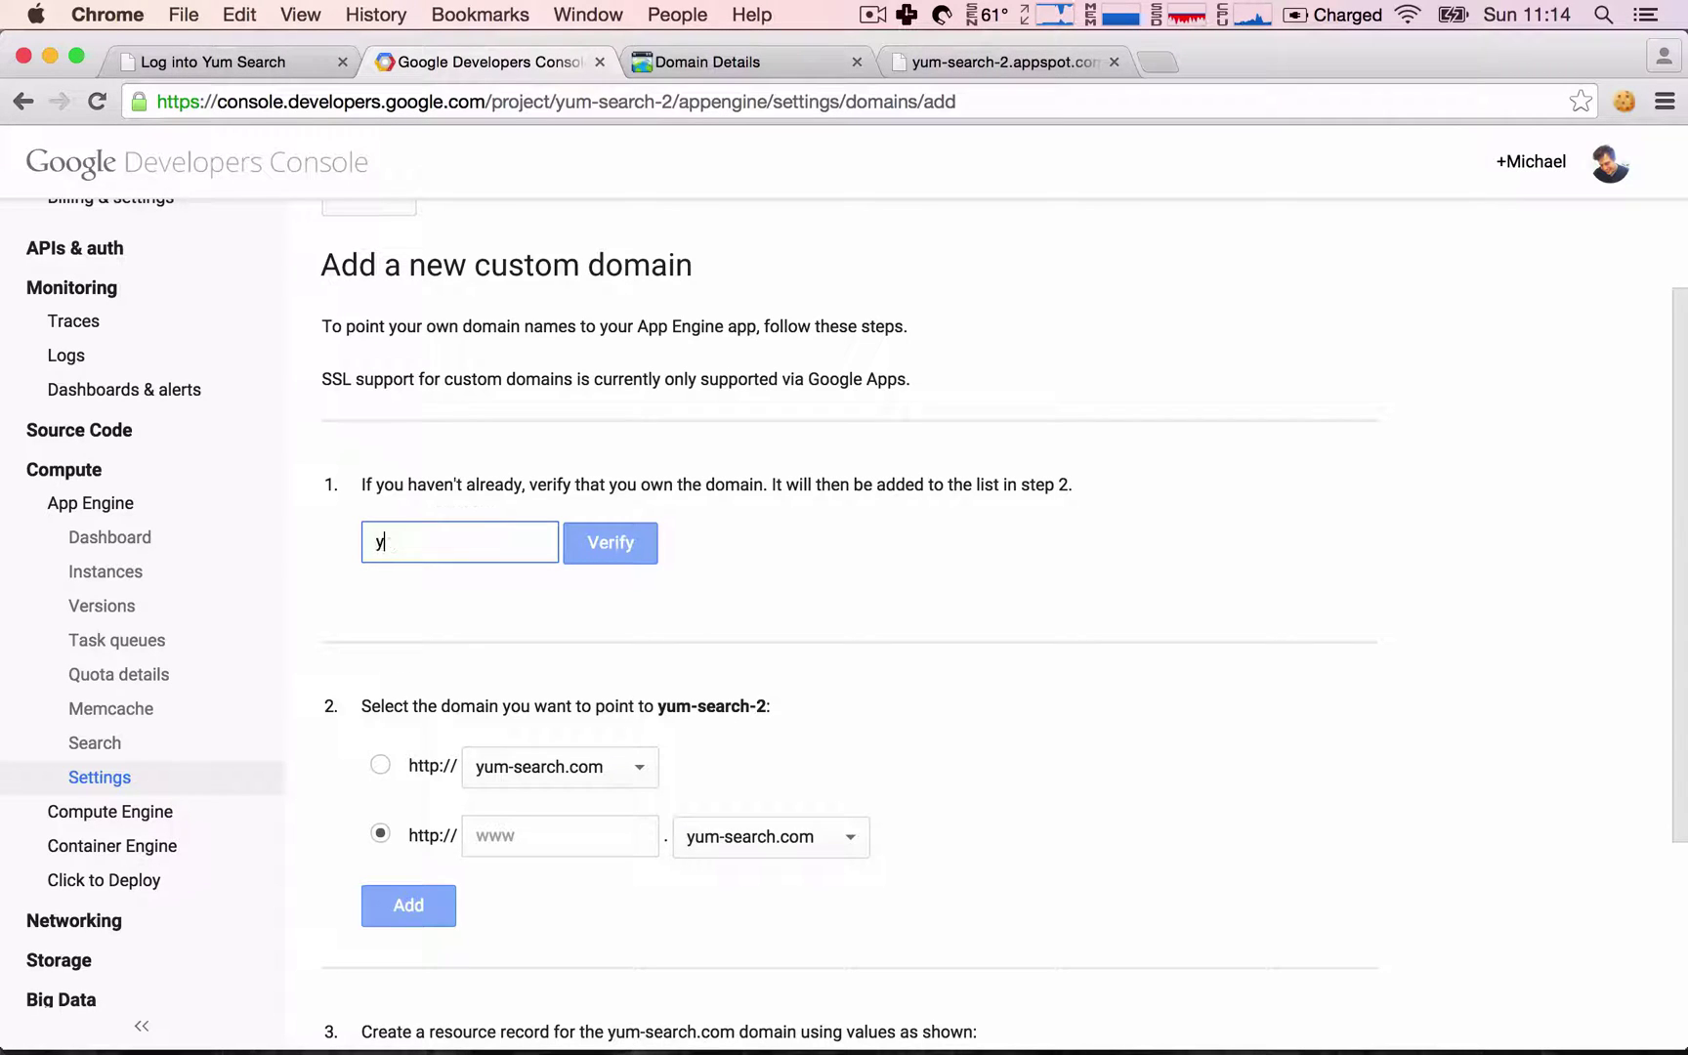
text(um-search.com)
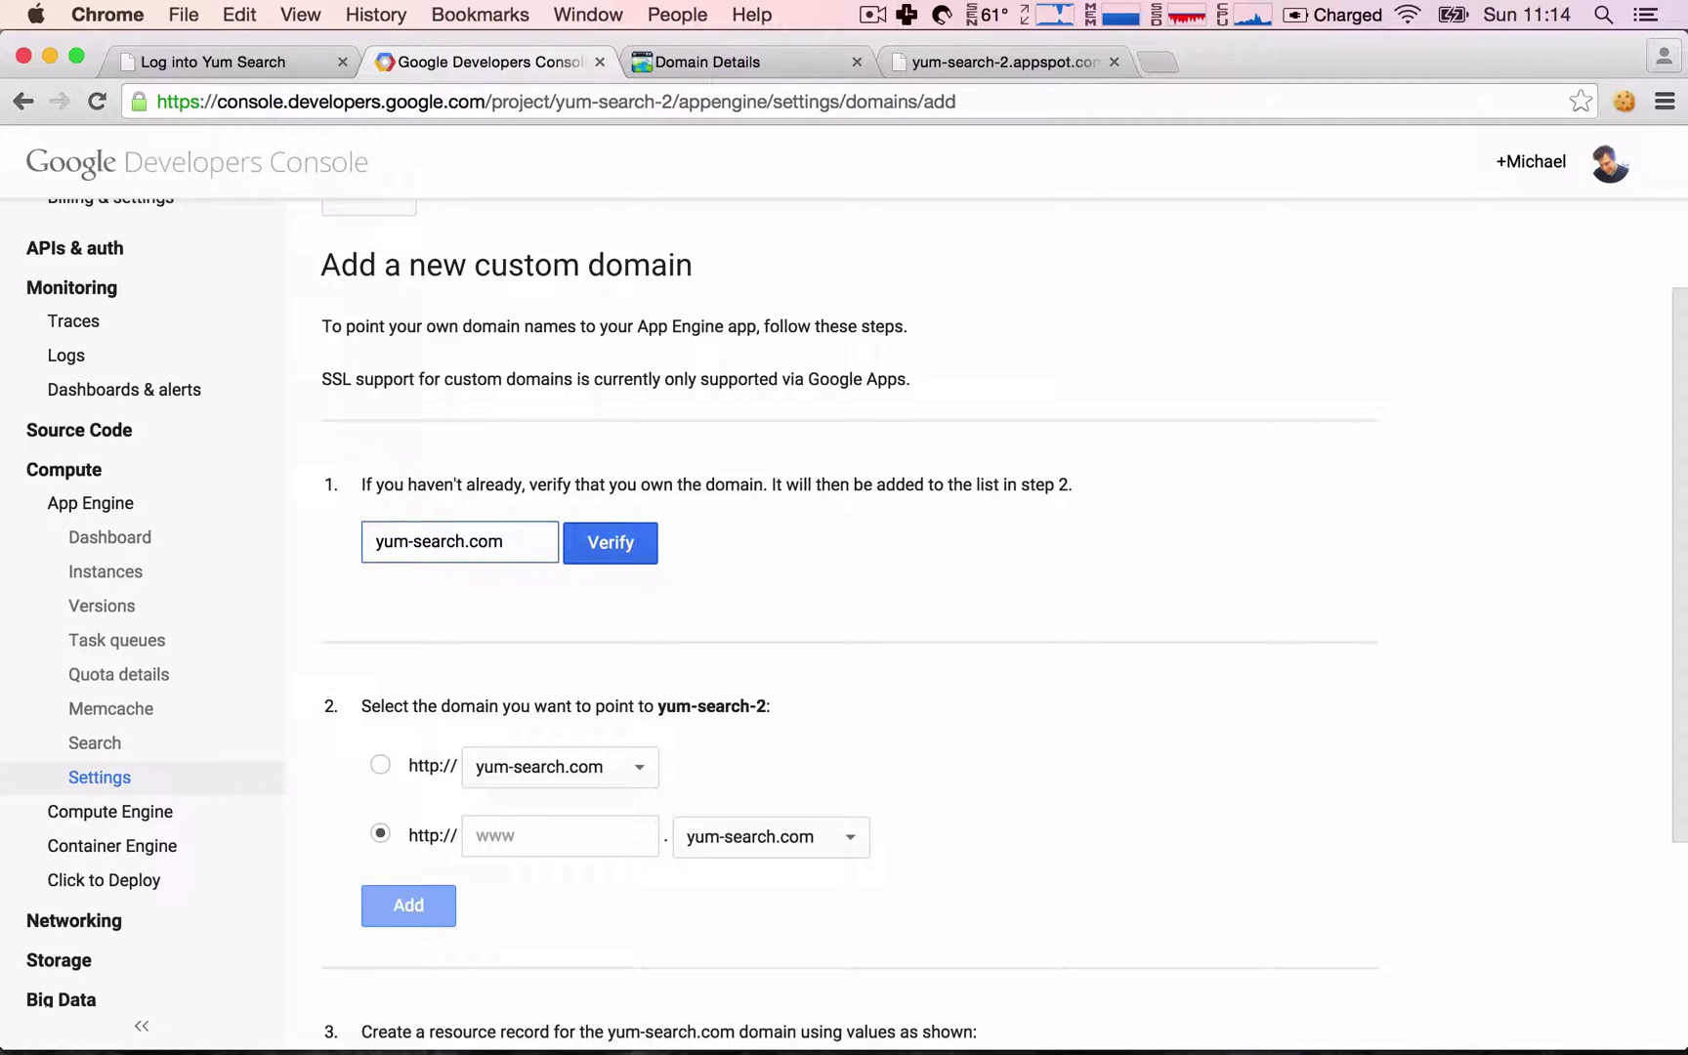
click(634, 552)
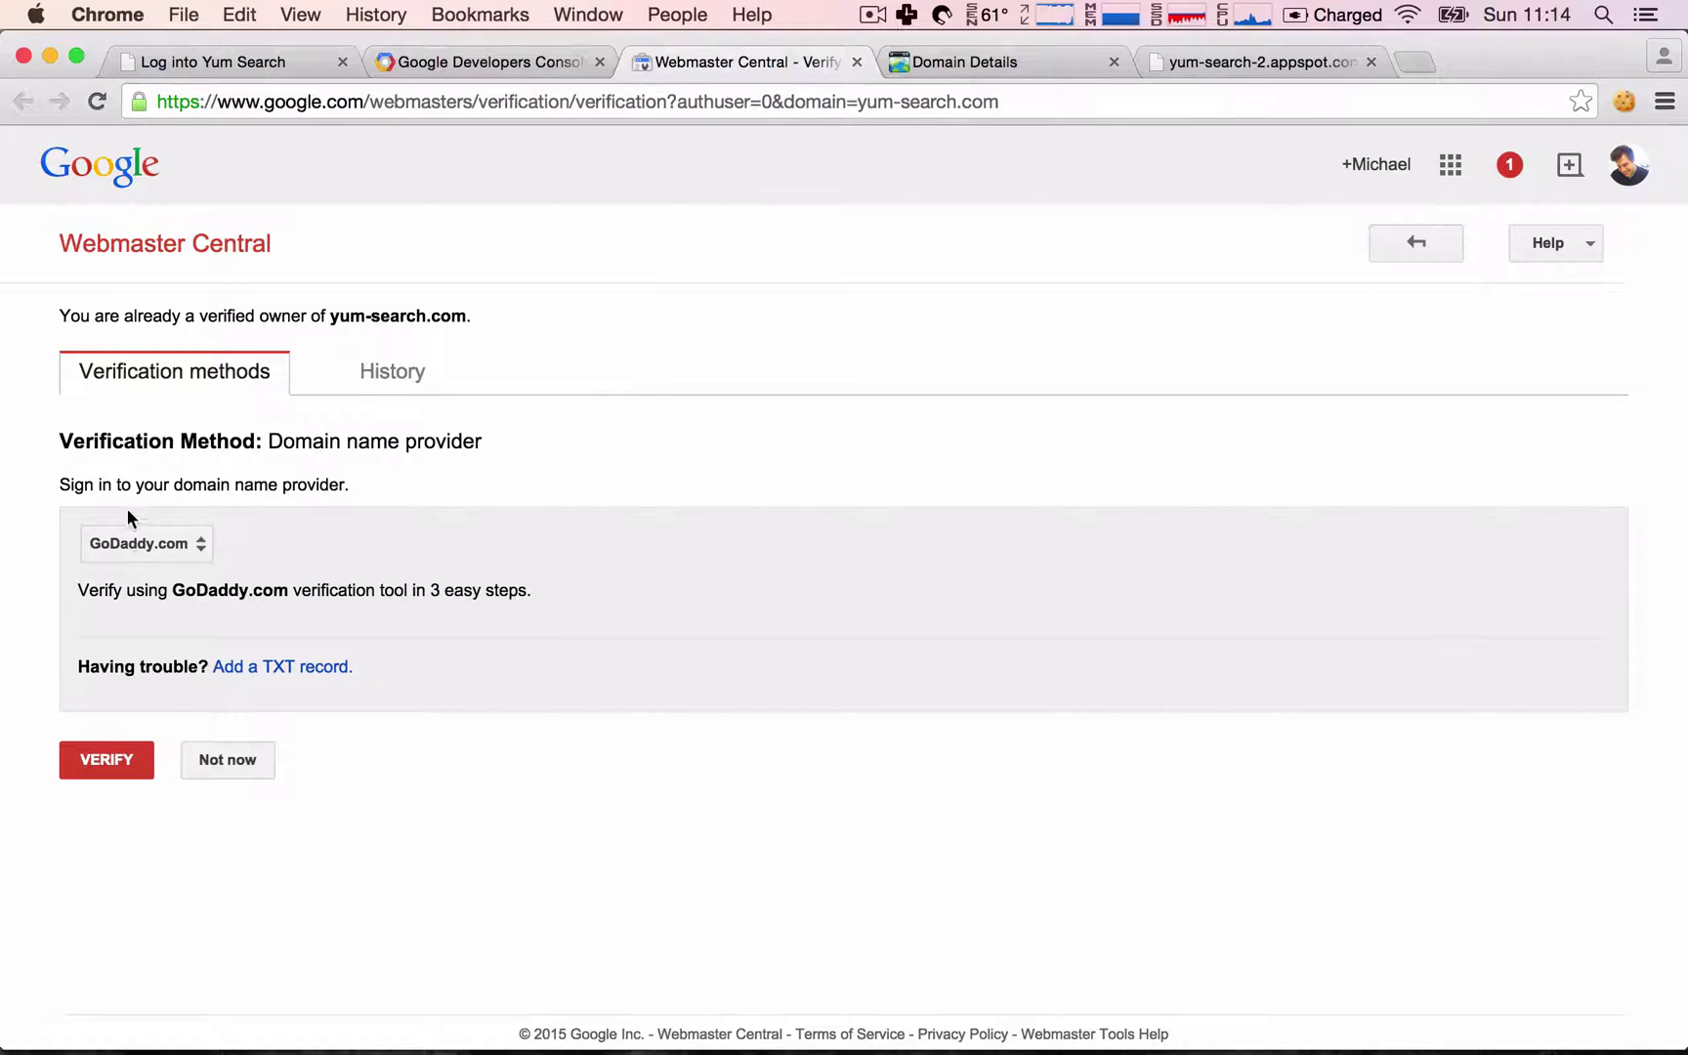
Step: Look through the available domain registrars and choose GoDaddy.com as the domain name provider
click(135, 535)
scroll(211, 426, up, 5)
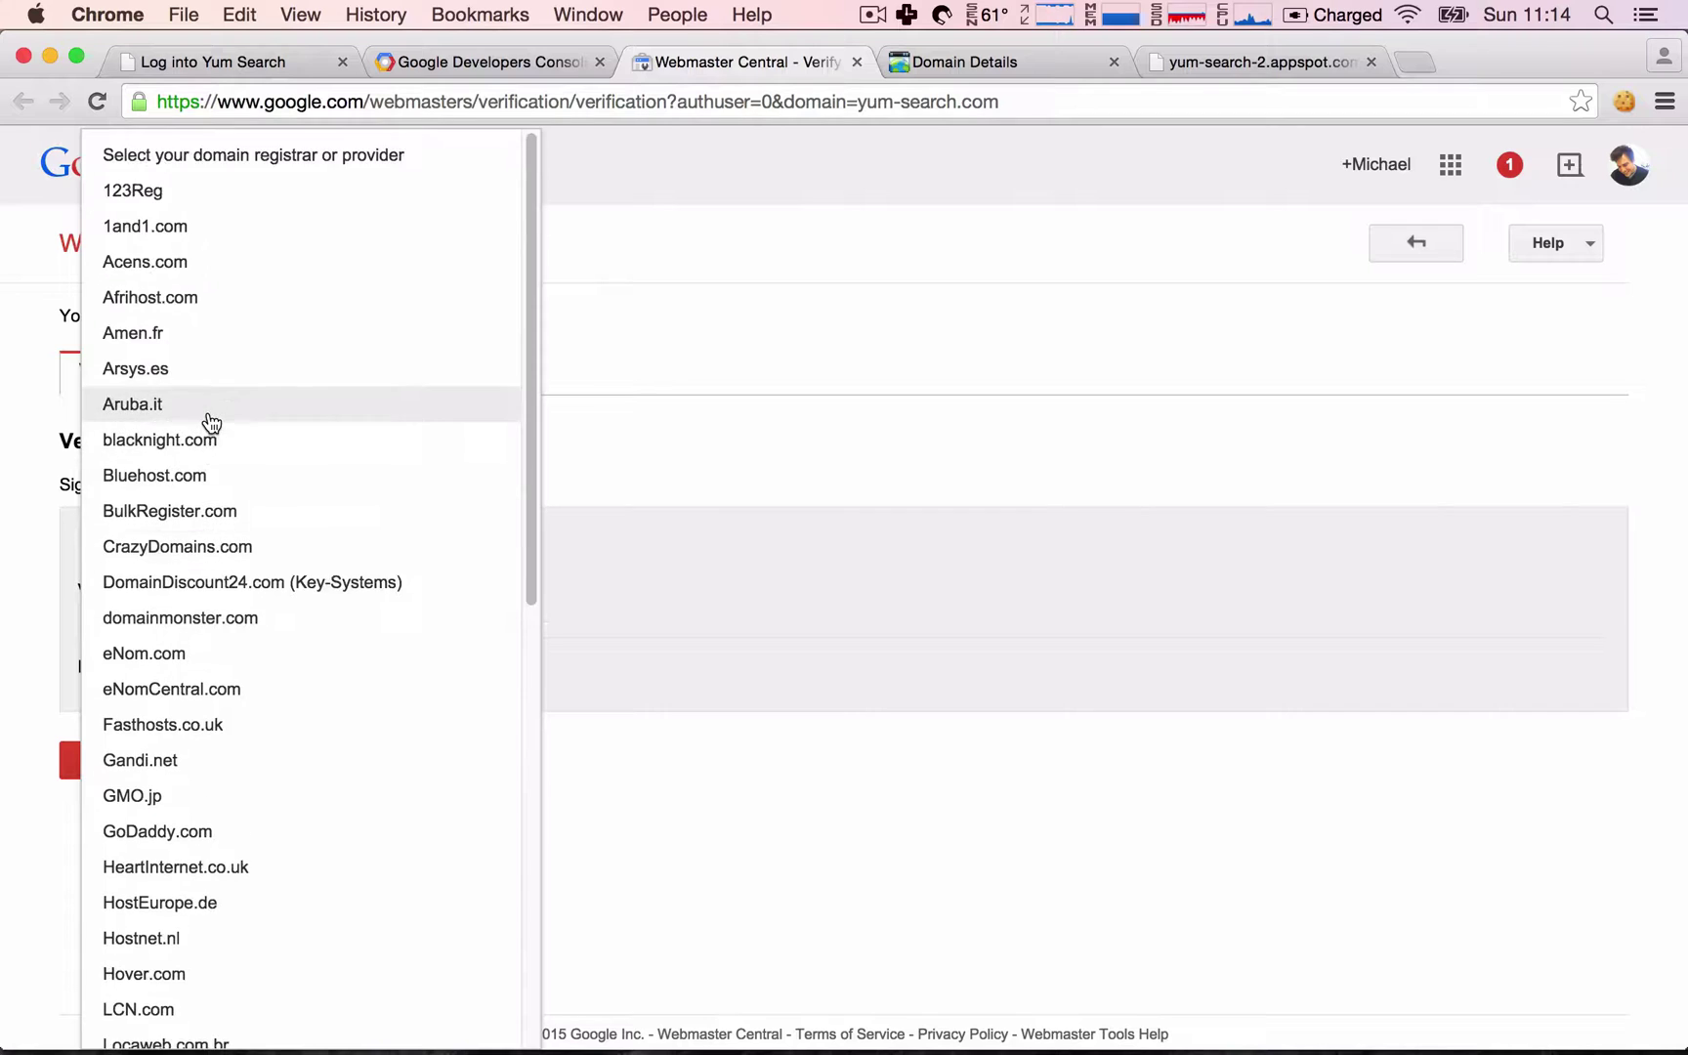
scroll(211, 422, down, 5)
click(135, 549)
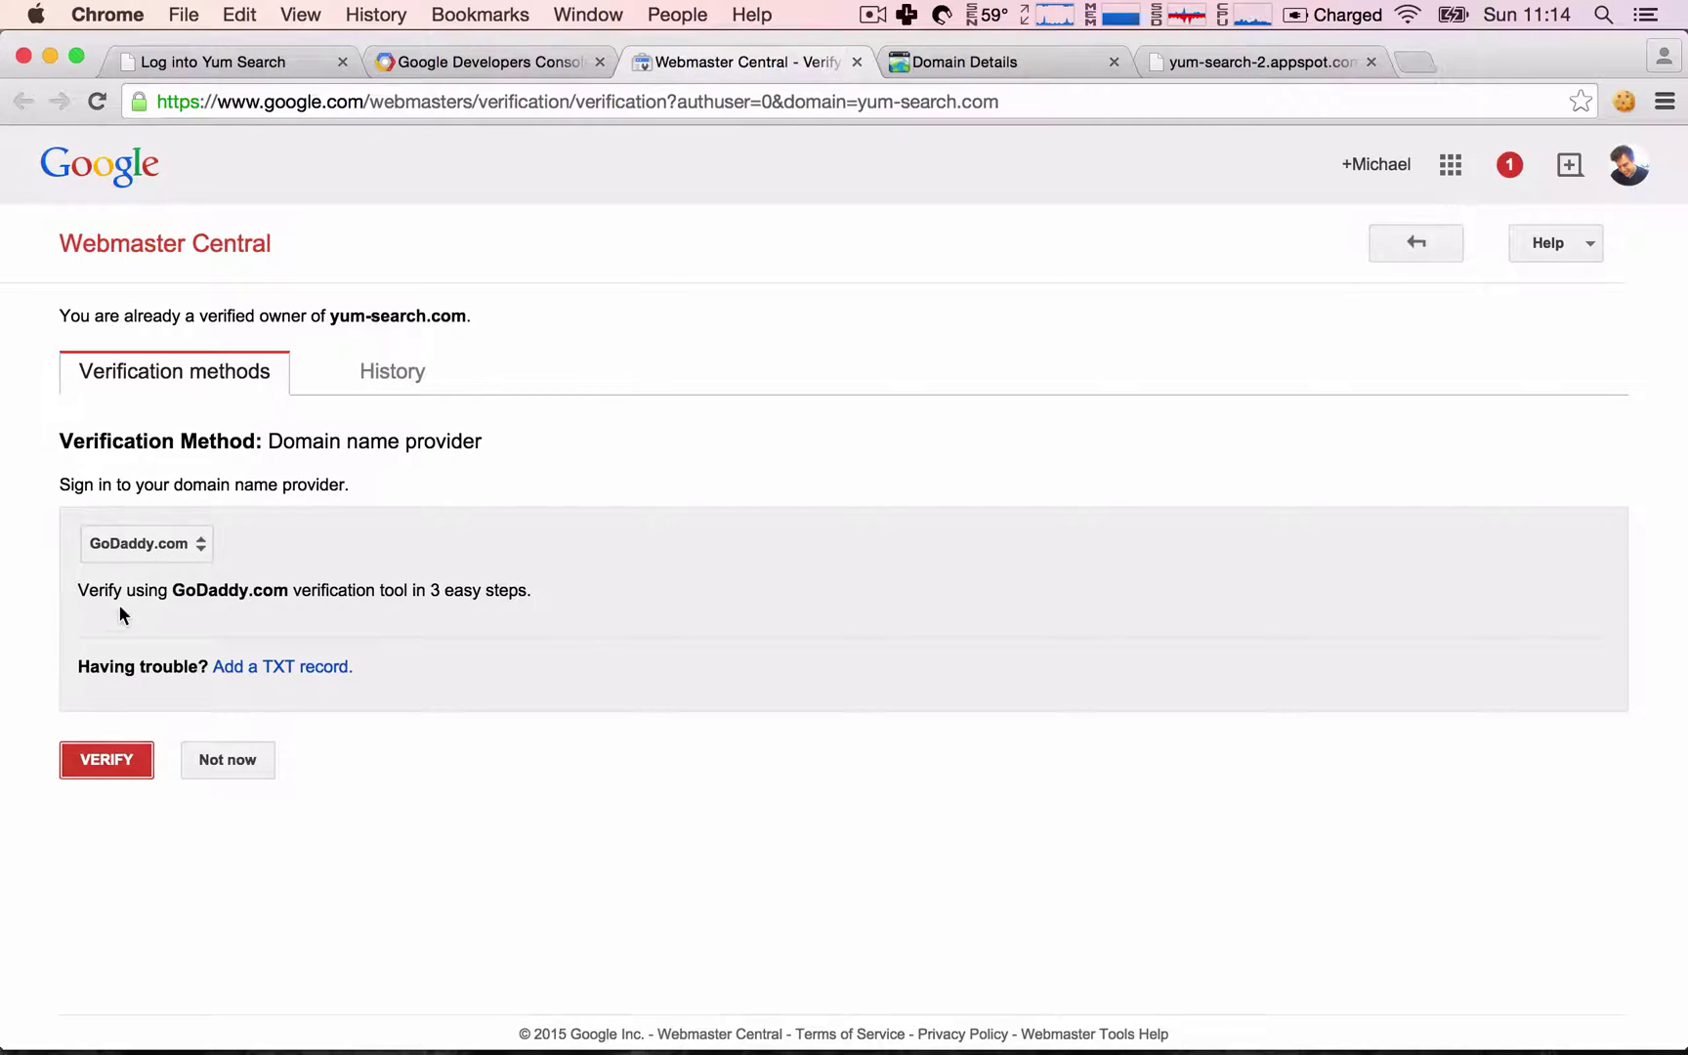
click(106, 760)
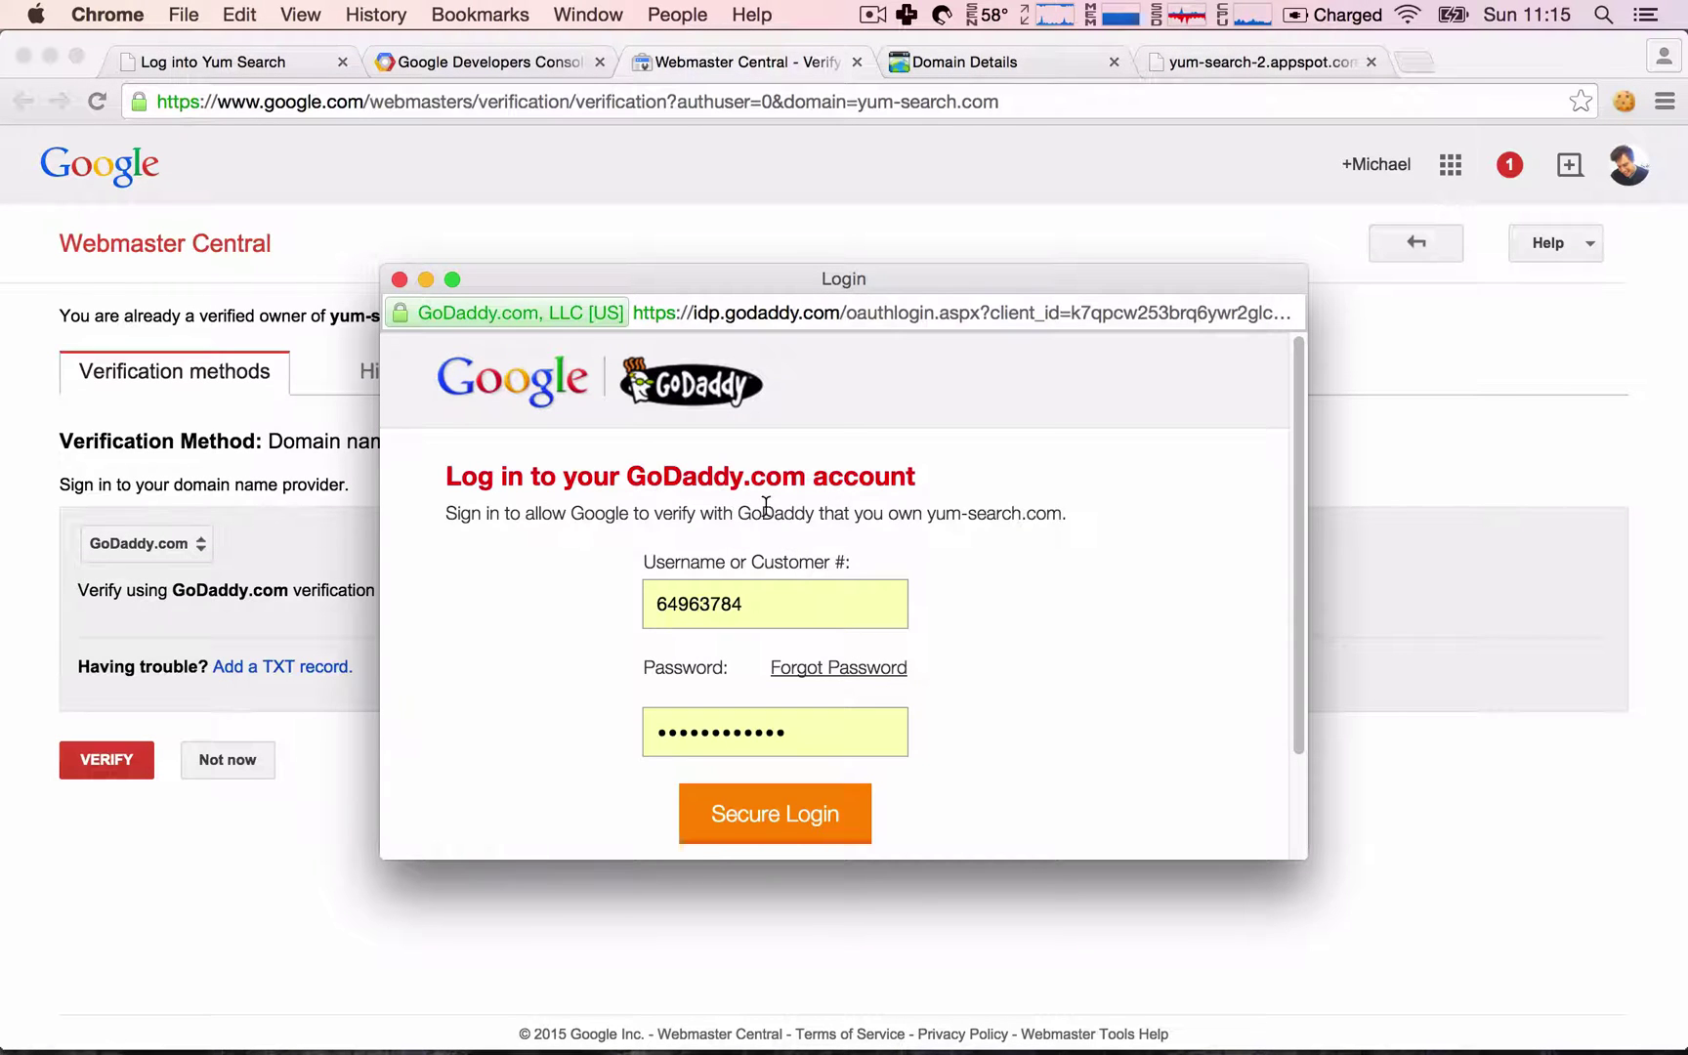
scroll(554, 497, down, 3)
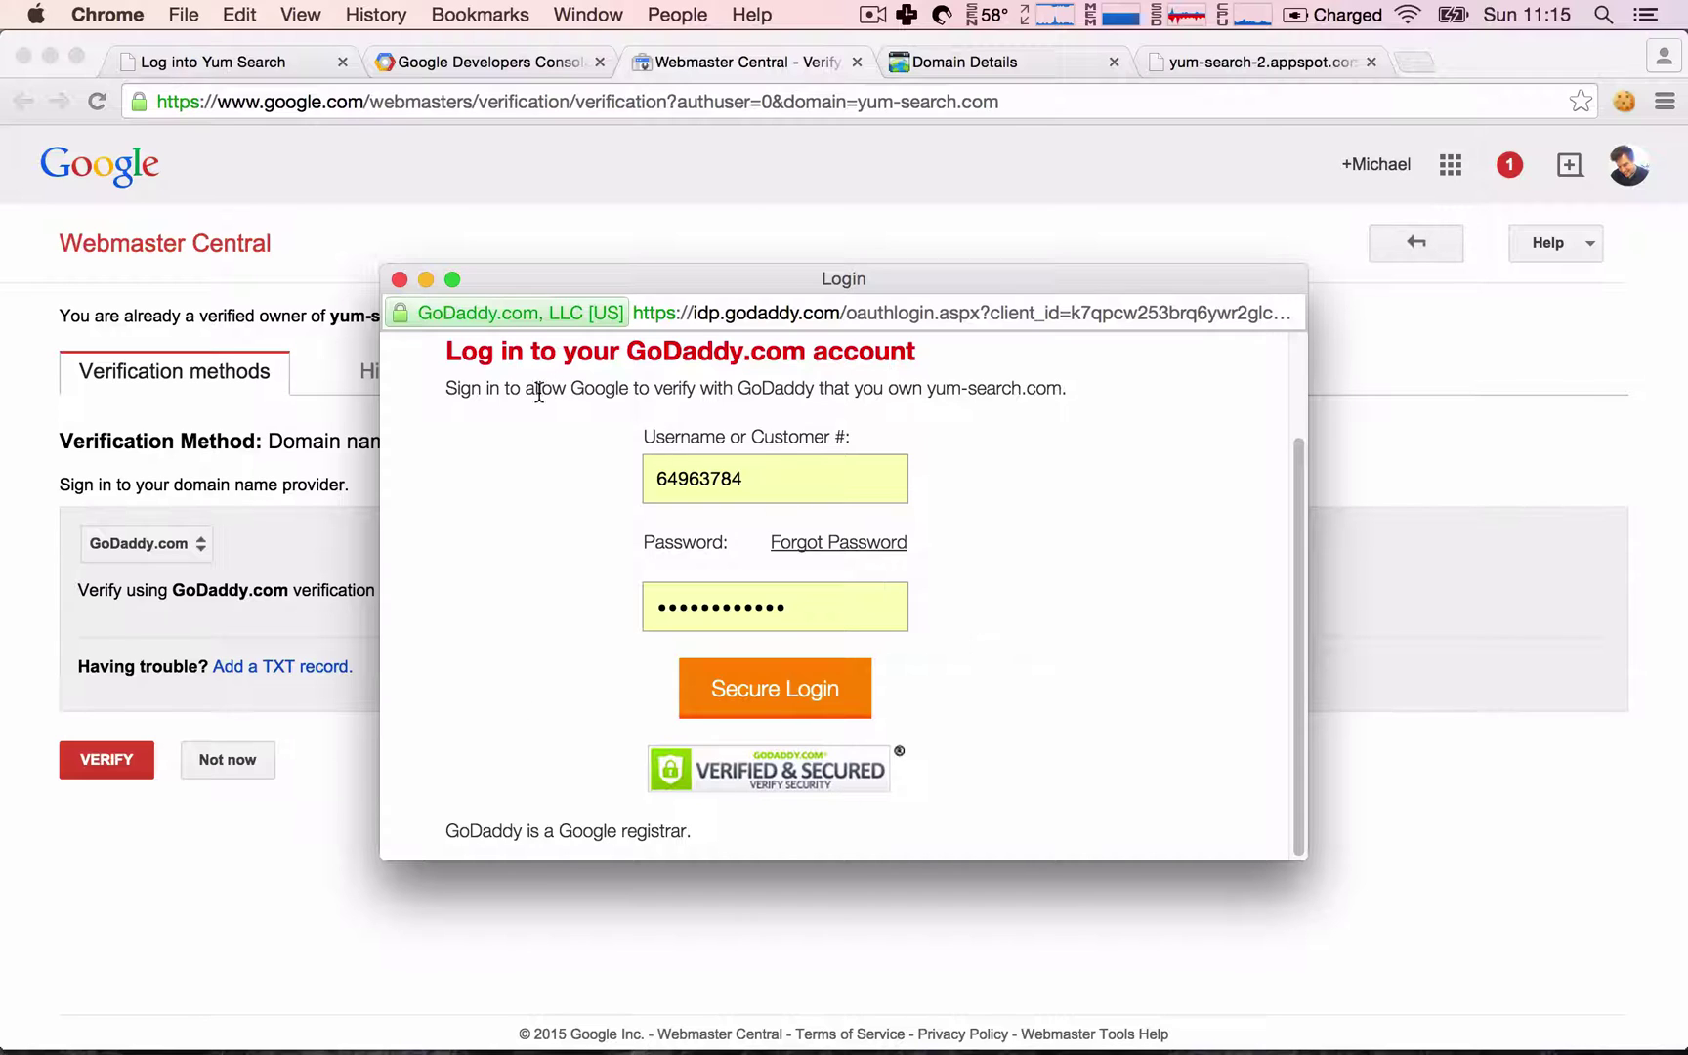
click(399, 280)
click(191, 543)
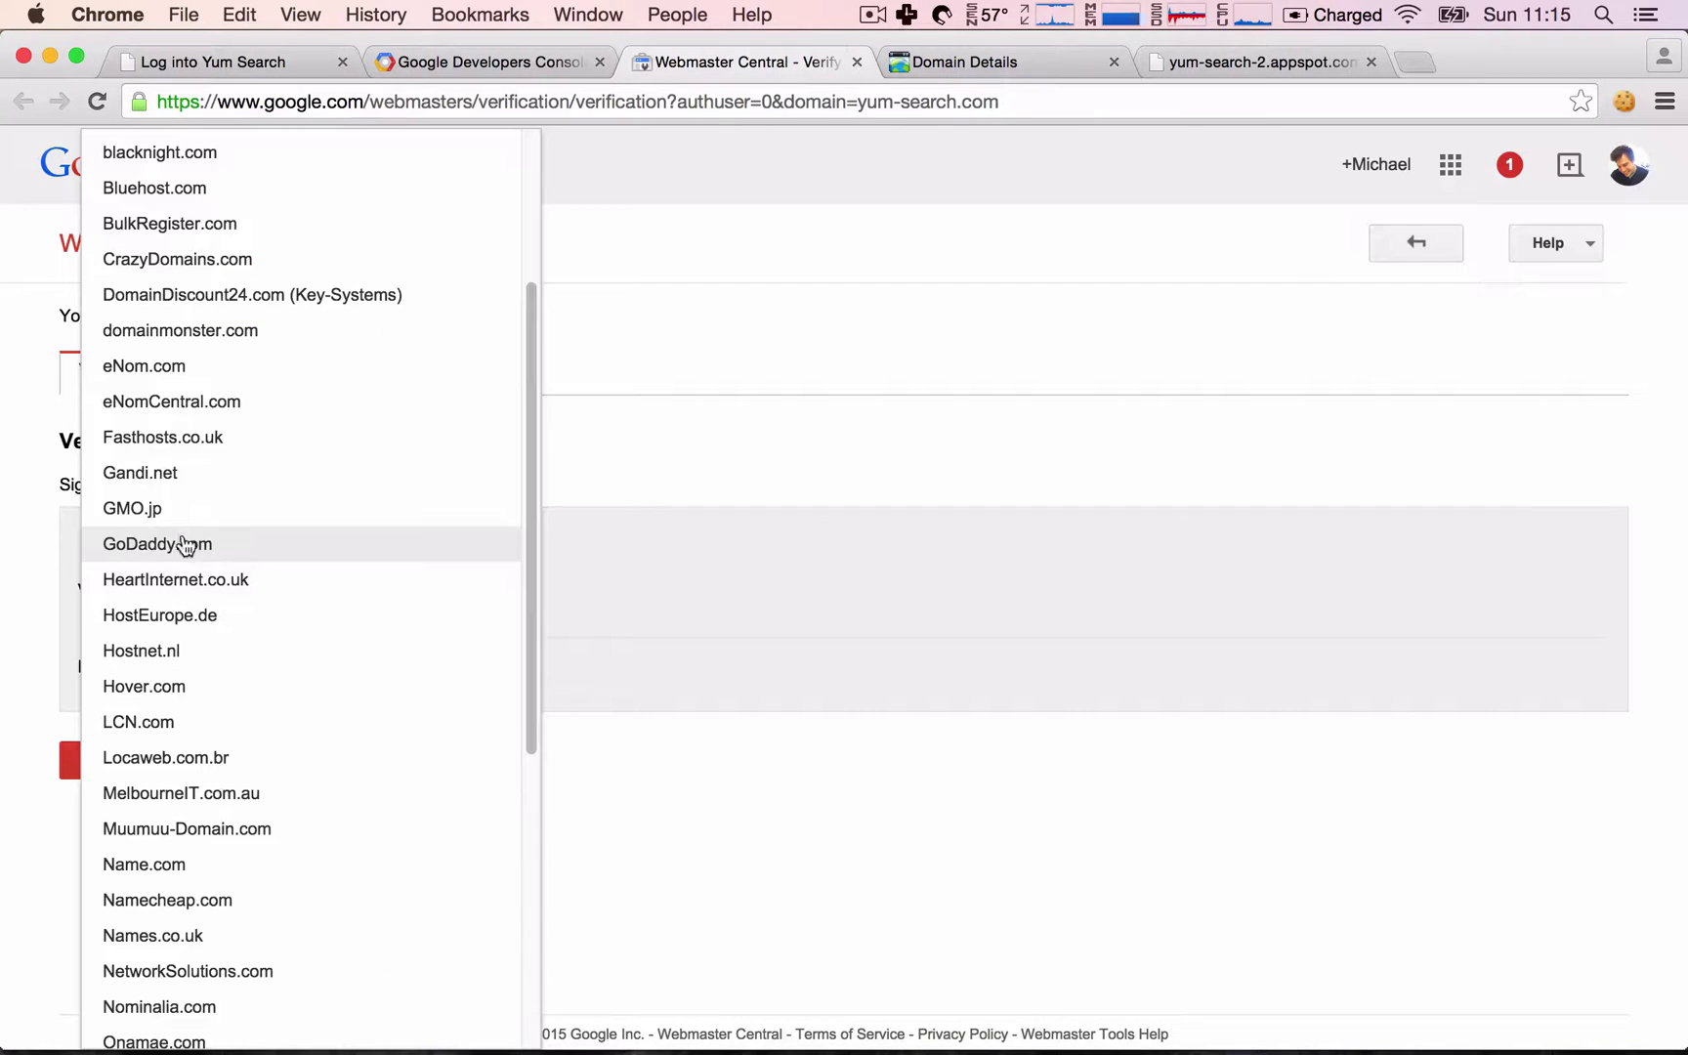
click(567, 692)
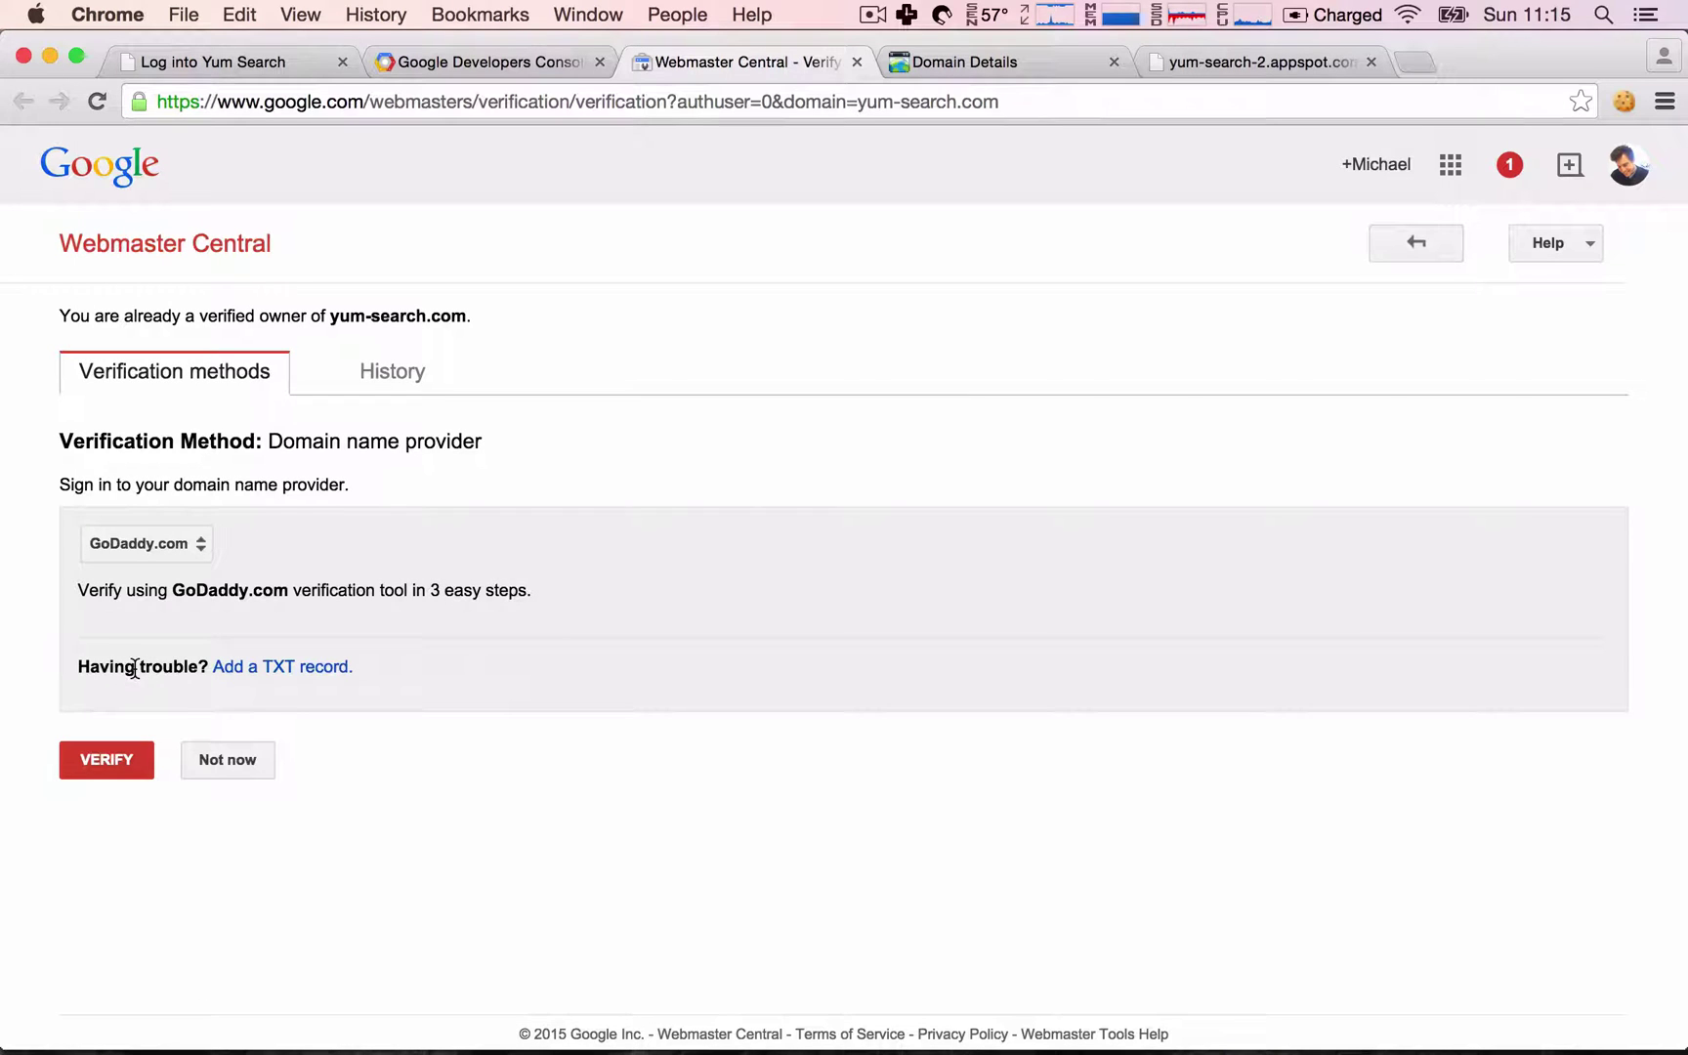
Step: Show the instructions for verifying the domain with a TXT record and read the steps up to the TXT Value field
click(235, 674)
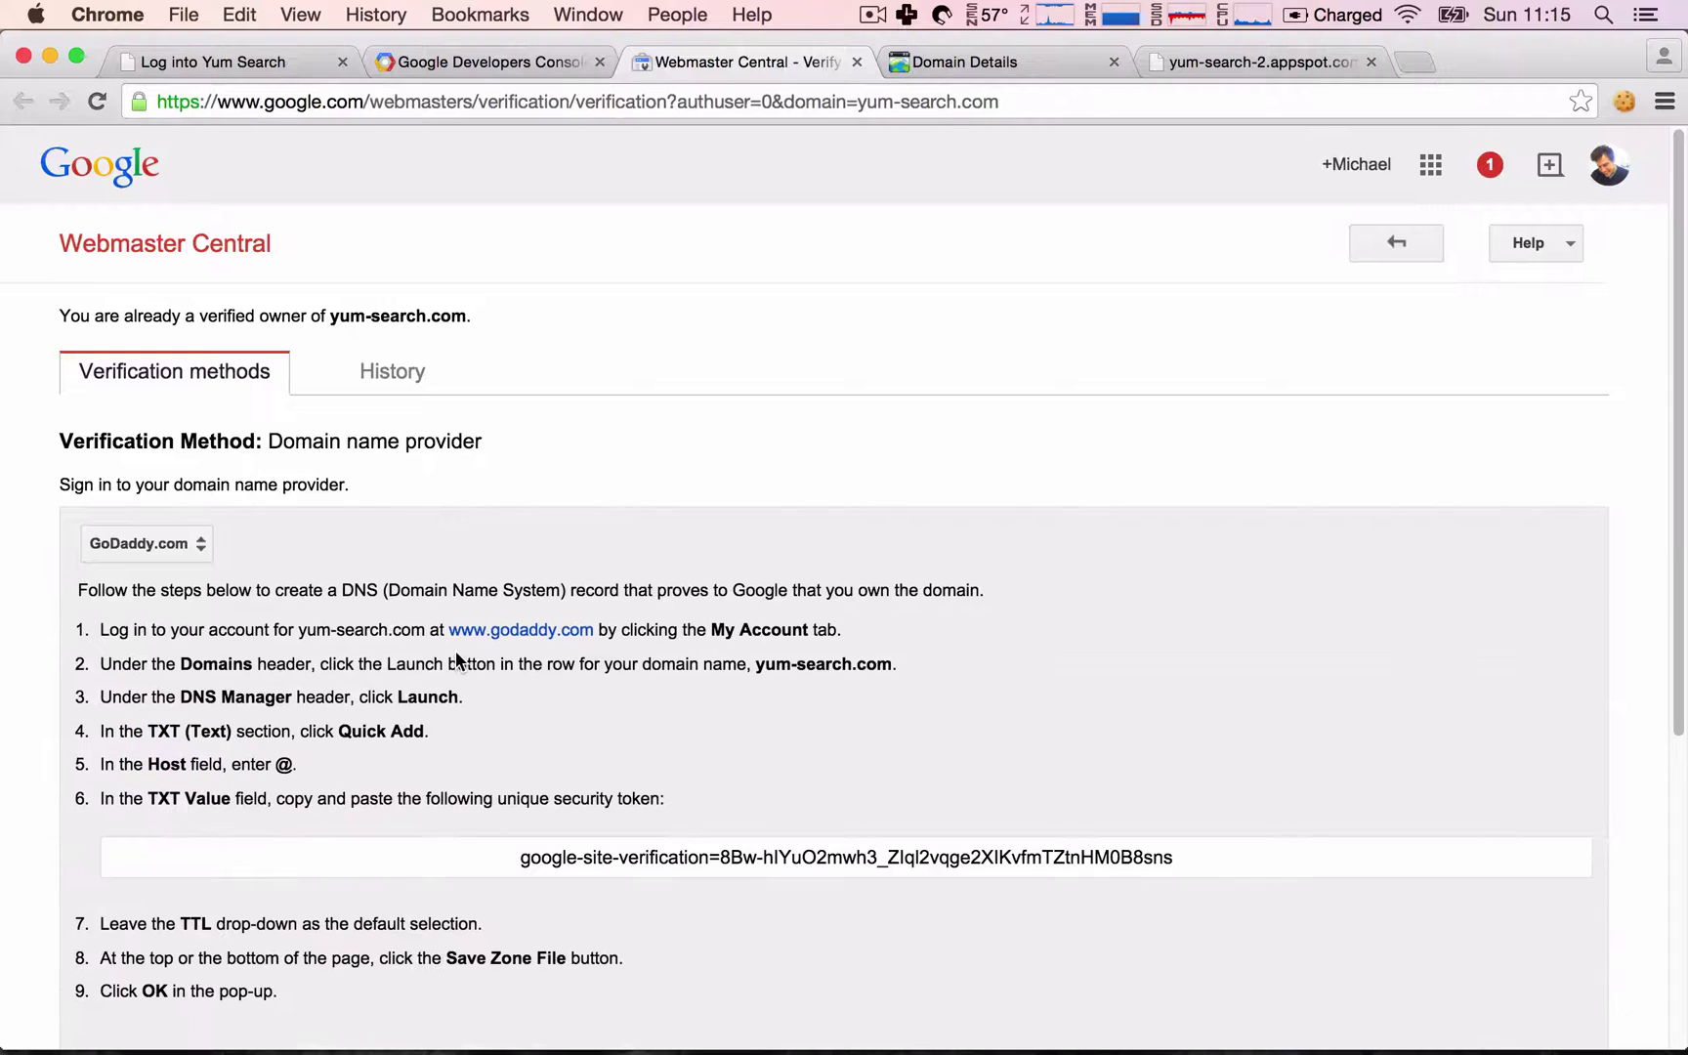
scroll(467, 668, down, 2)
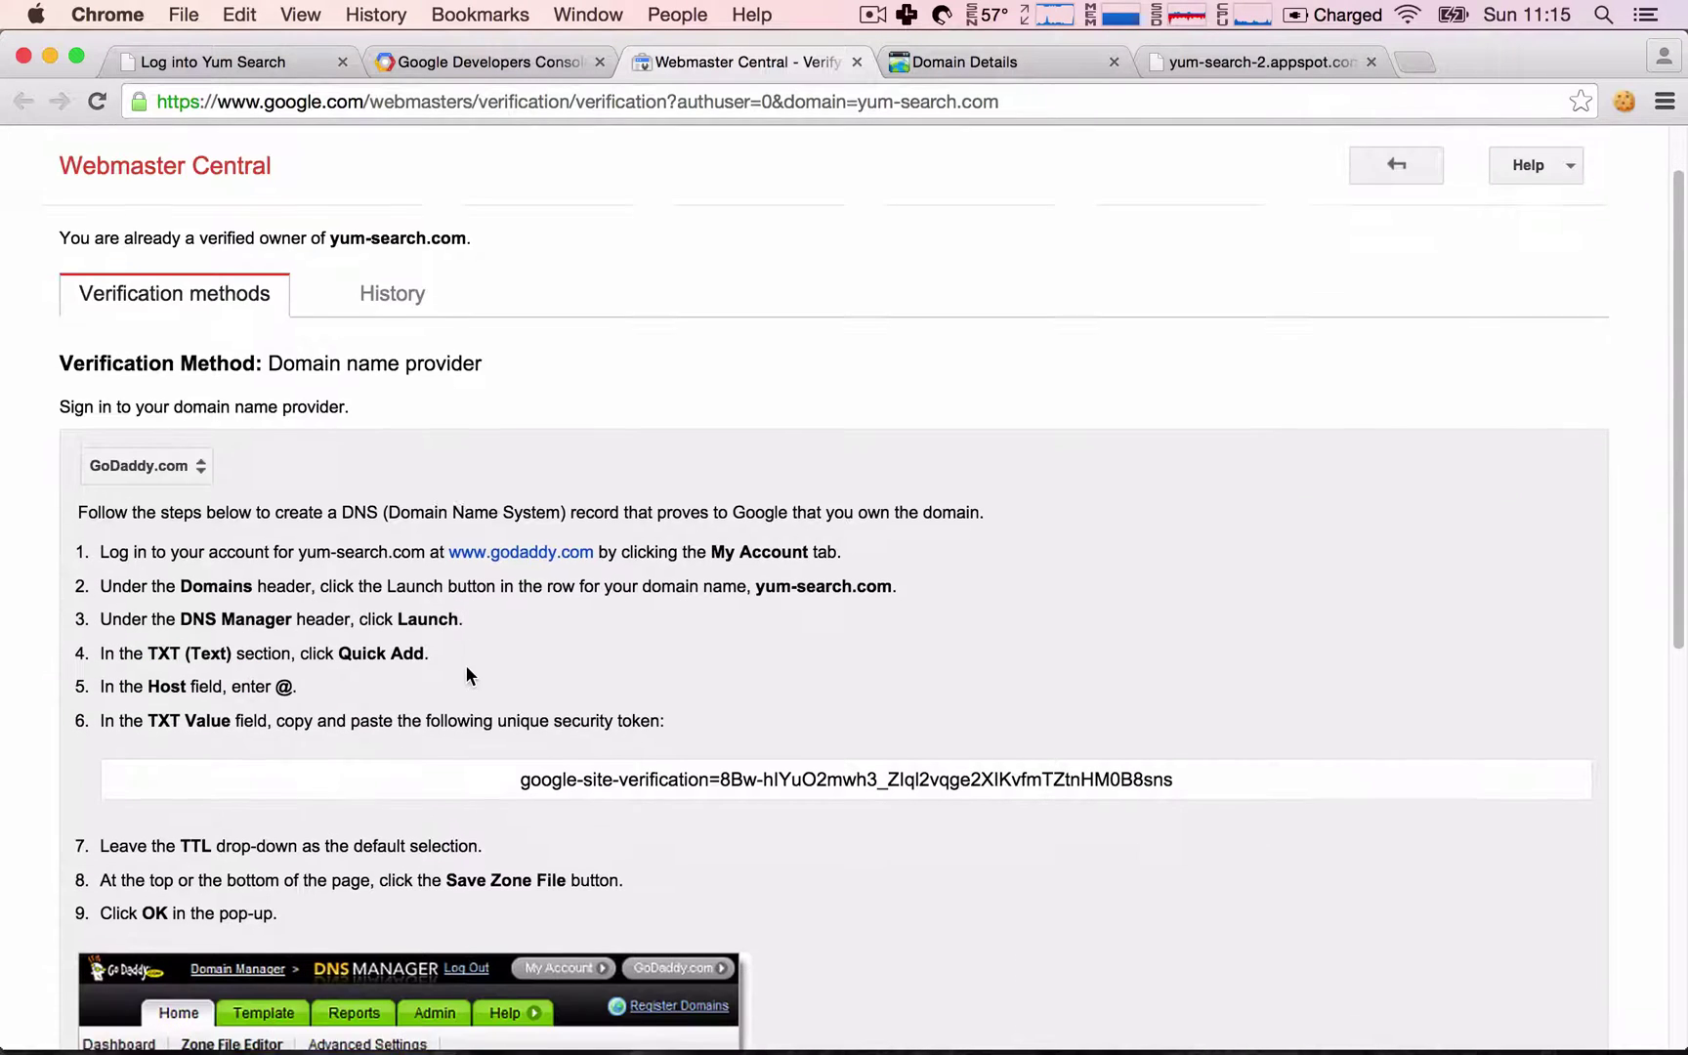
scroll(466, 675, down, 3)
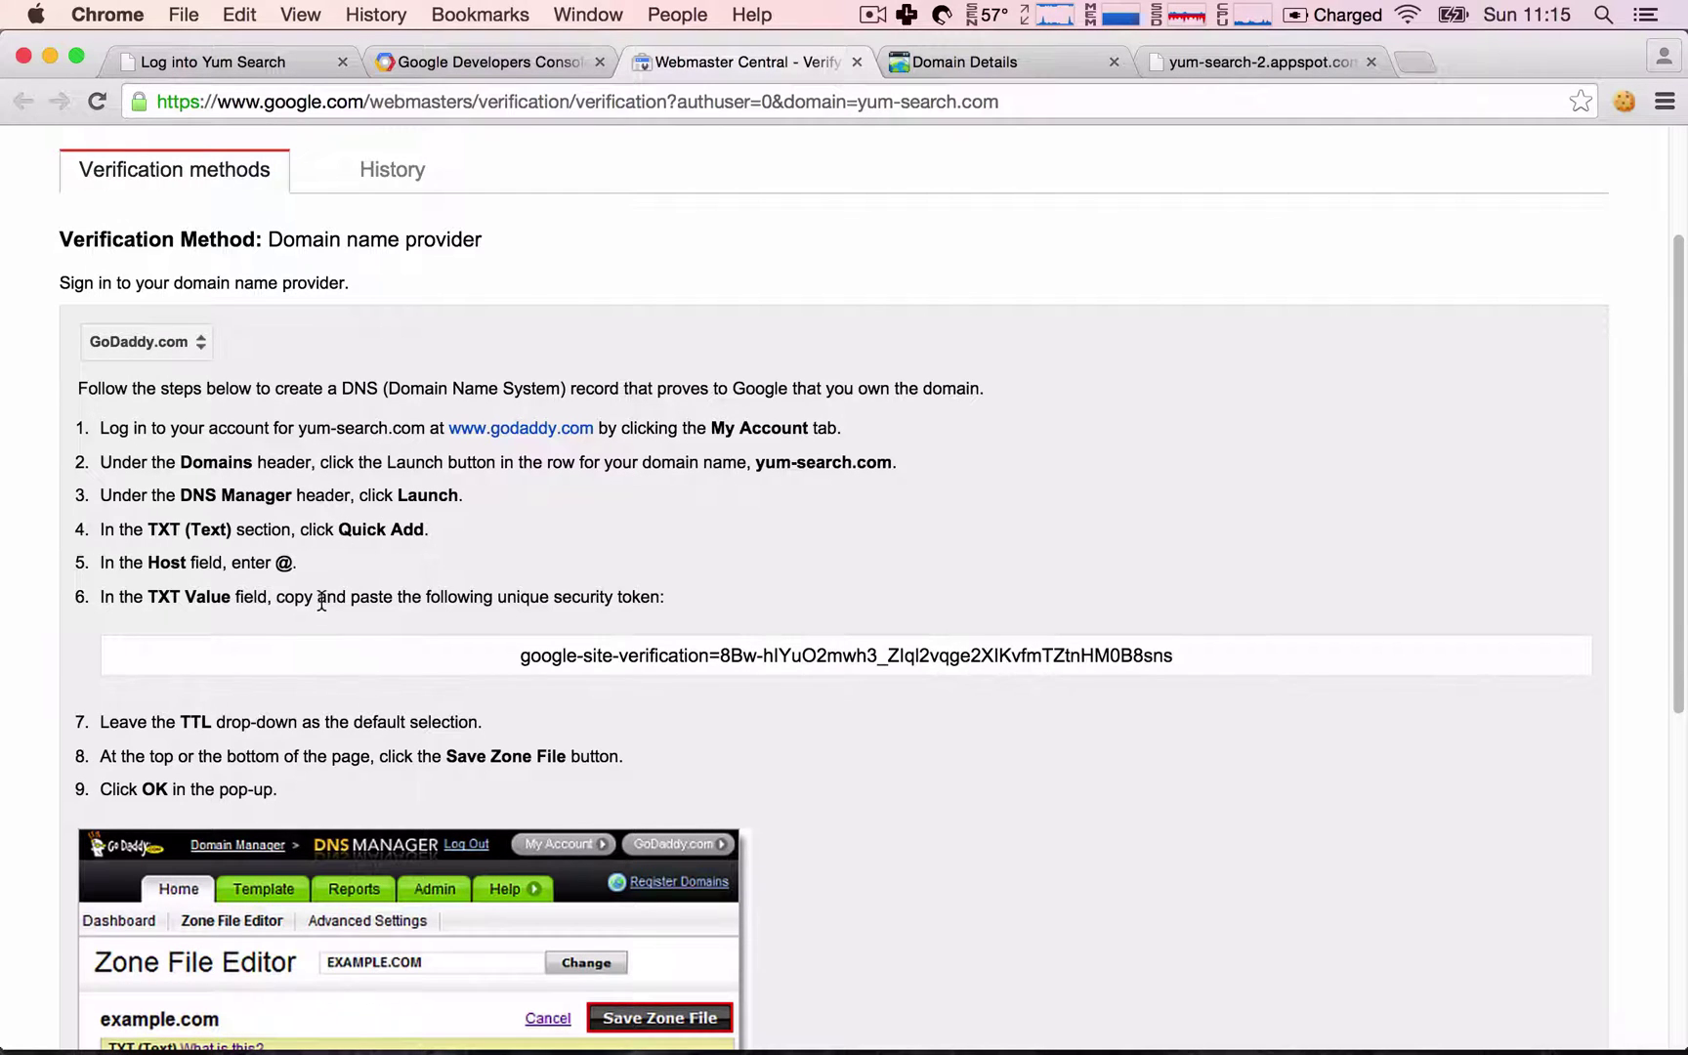
double_click(176, 597)
click(502, 66)
click(731, 58)
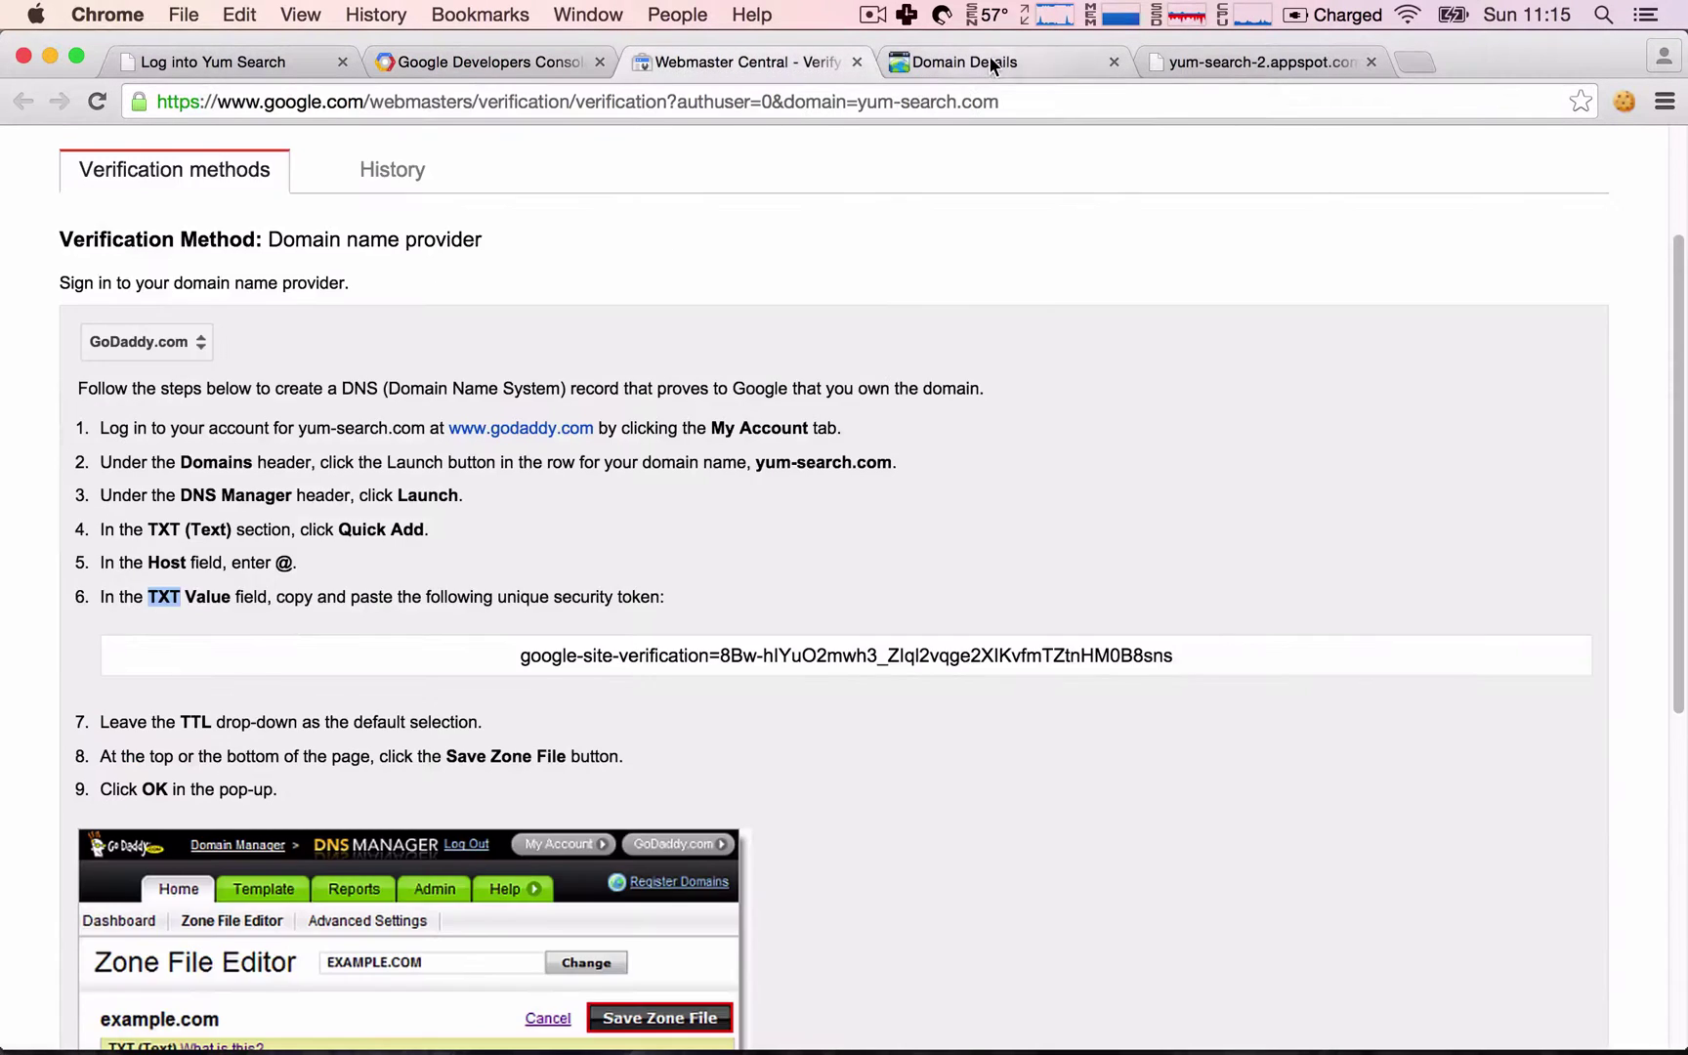
Step: Locate the TXT (Text) section of the GoDaddy zone file and copy the site verification token from Google's verification instructions
click(989, 57)
scroll(689, 436, down, 2)
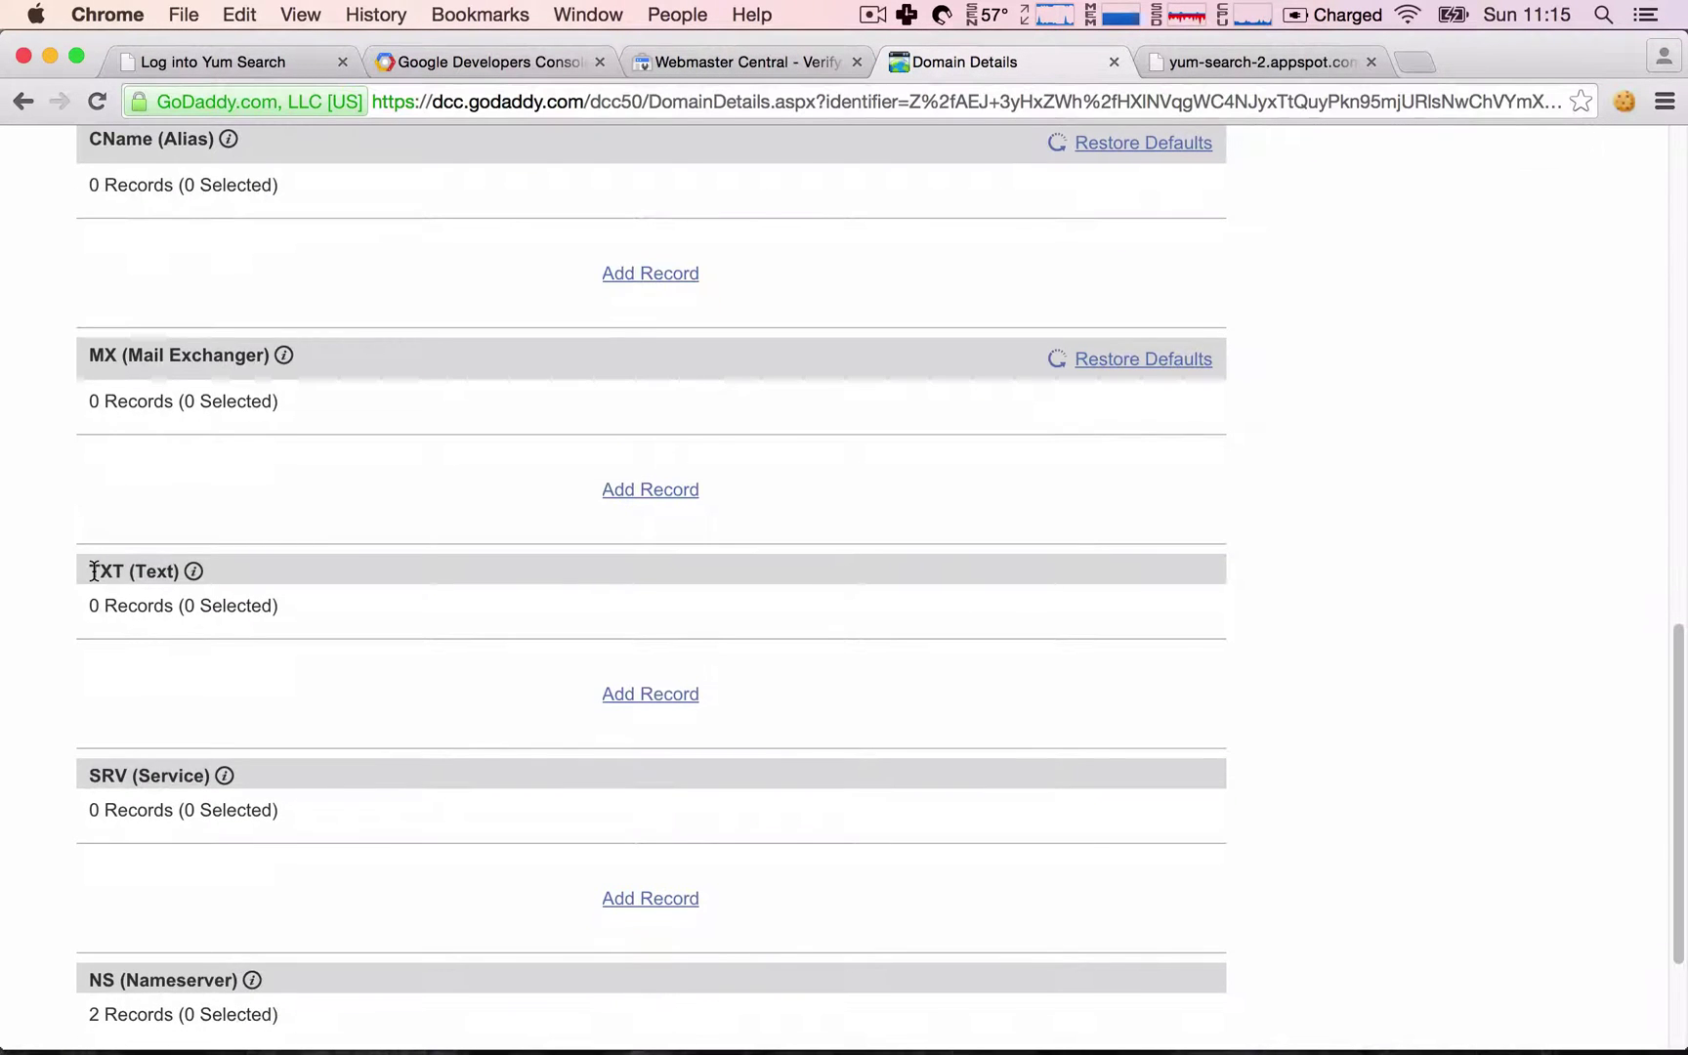
drag(90, 572, 178, 574)
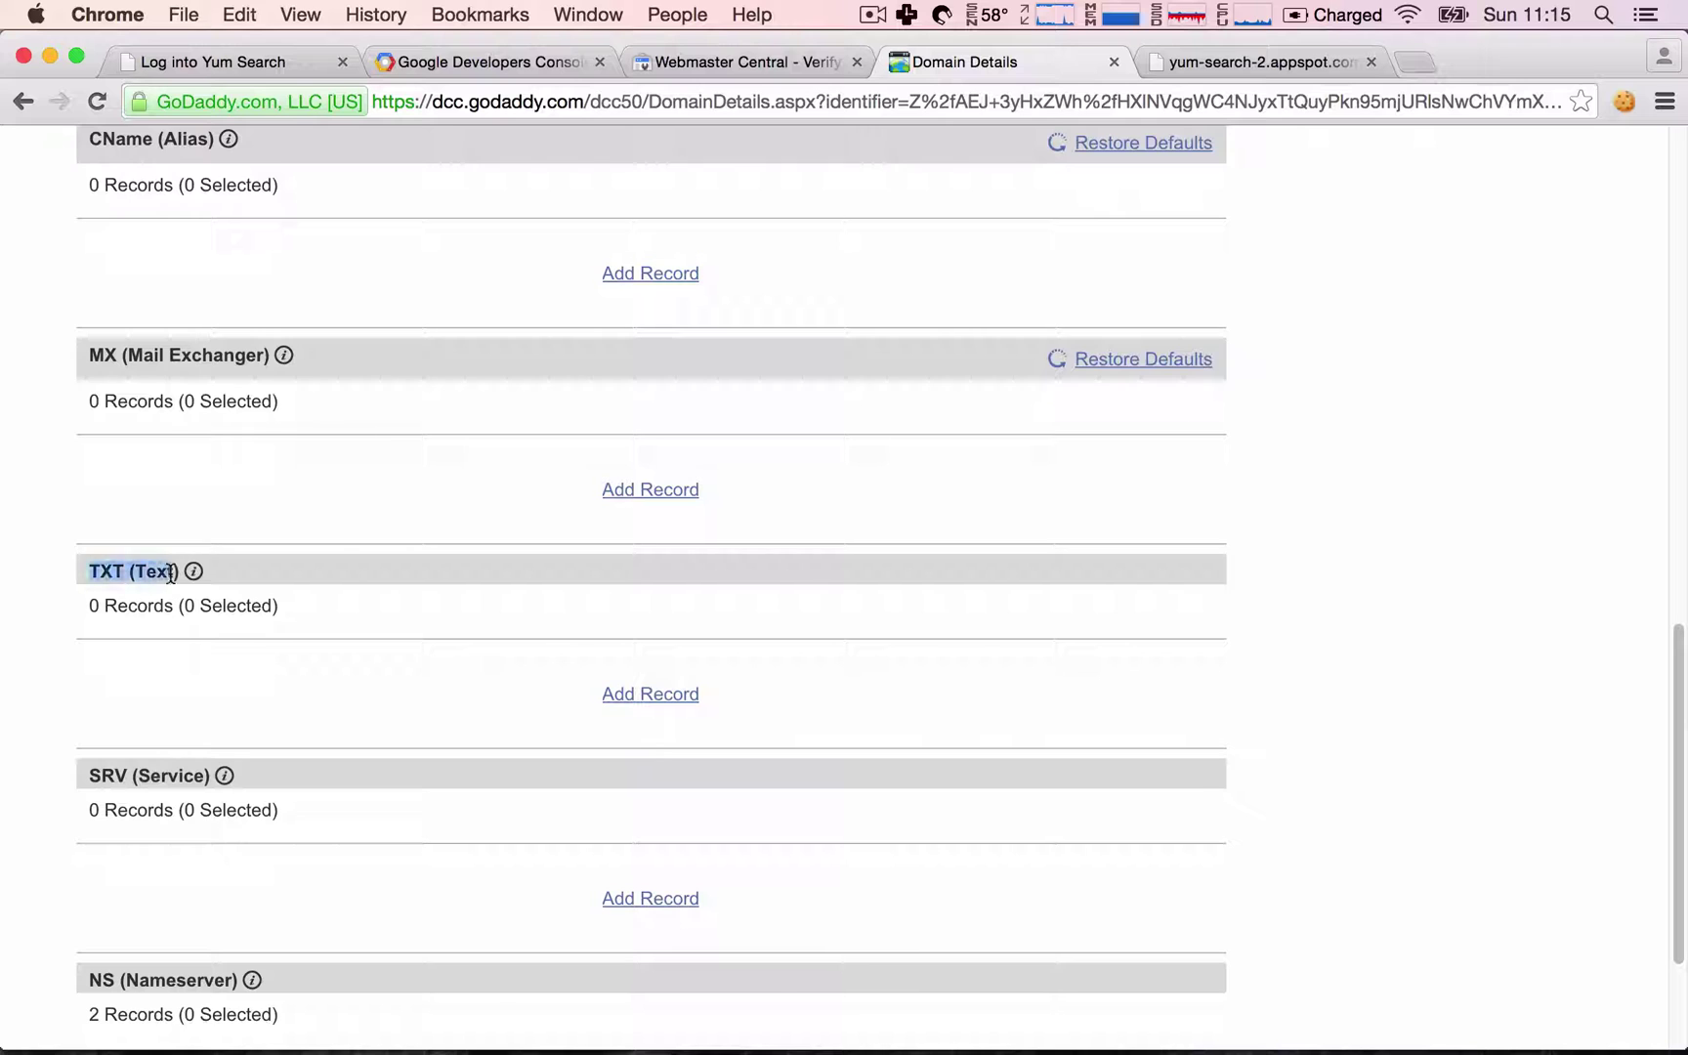
click(186, 586)
click(771, 59)
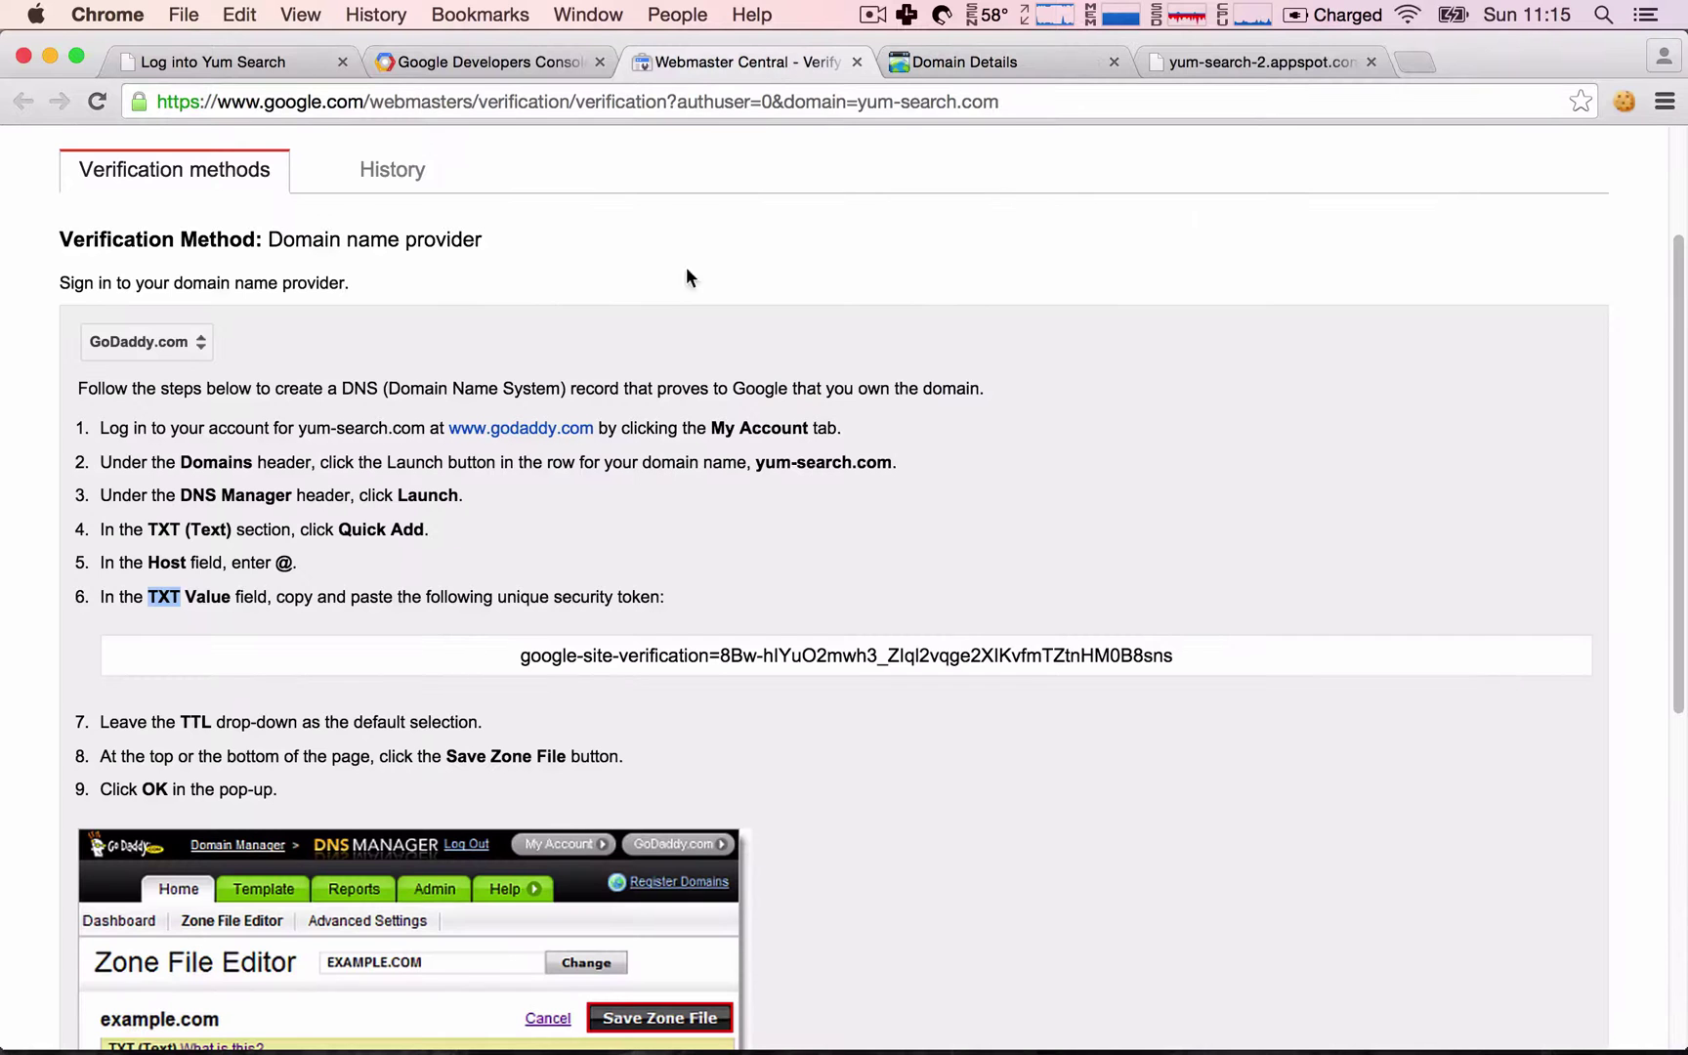
drag(275, 562, 284, 564)
click(283, 563)
click(522, 656)
drag(919, 632, 1172, 657)
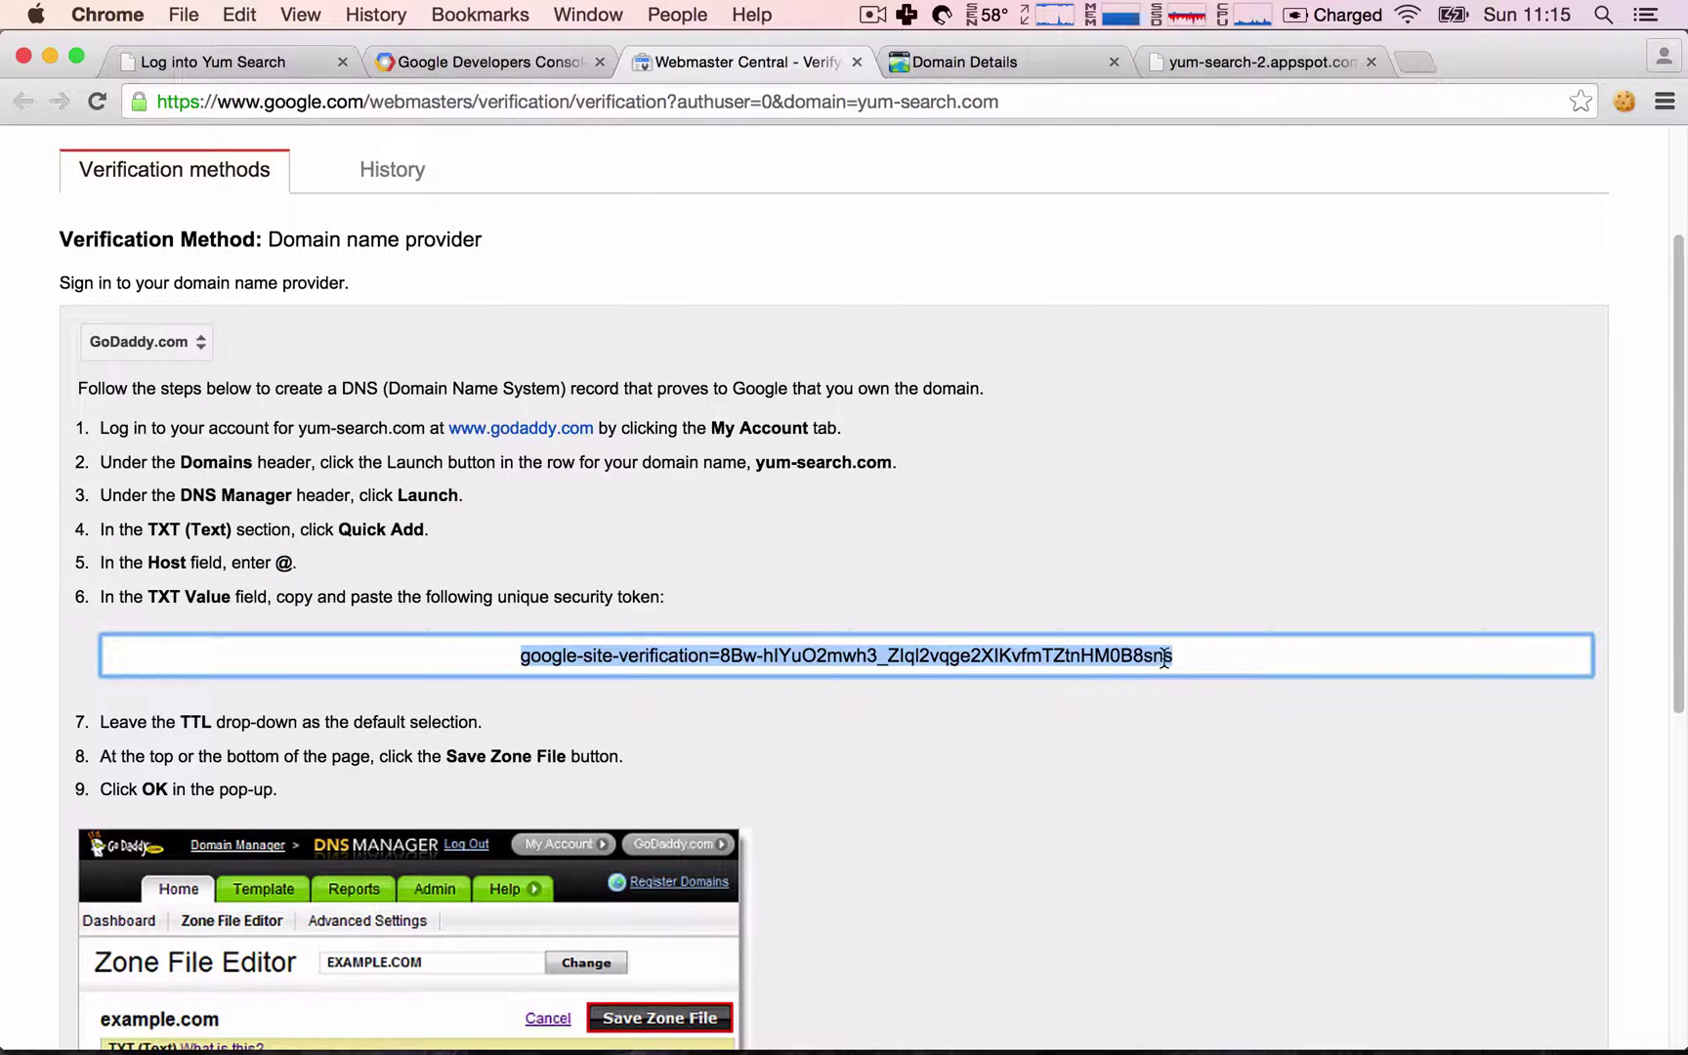
right_click(1162, 657)
click(1201, 670)
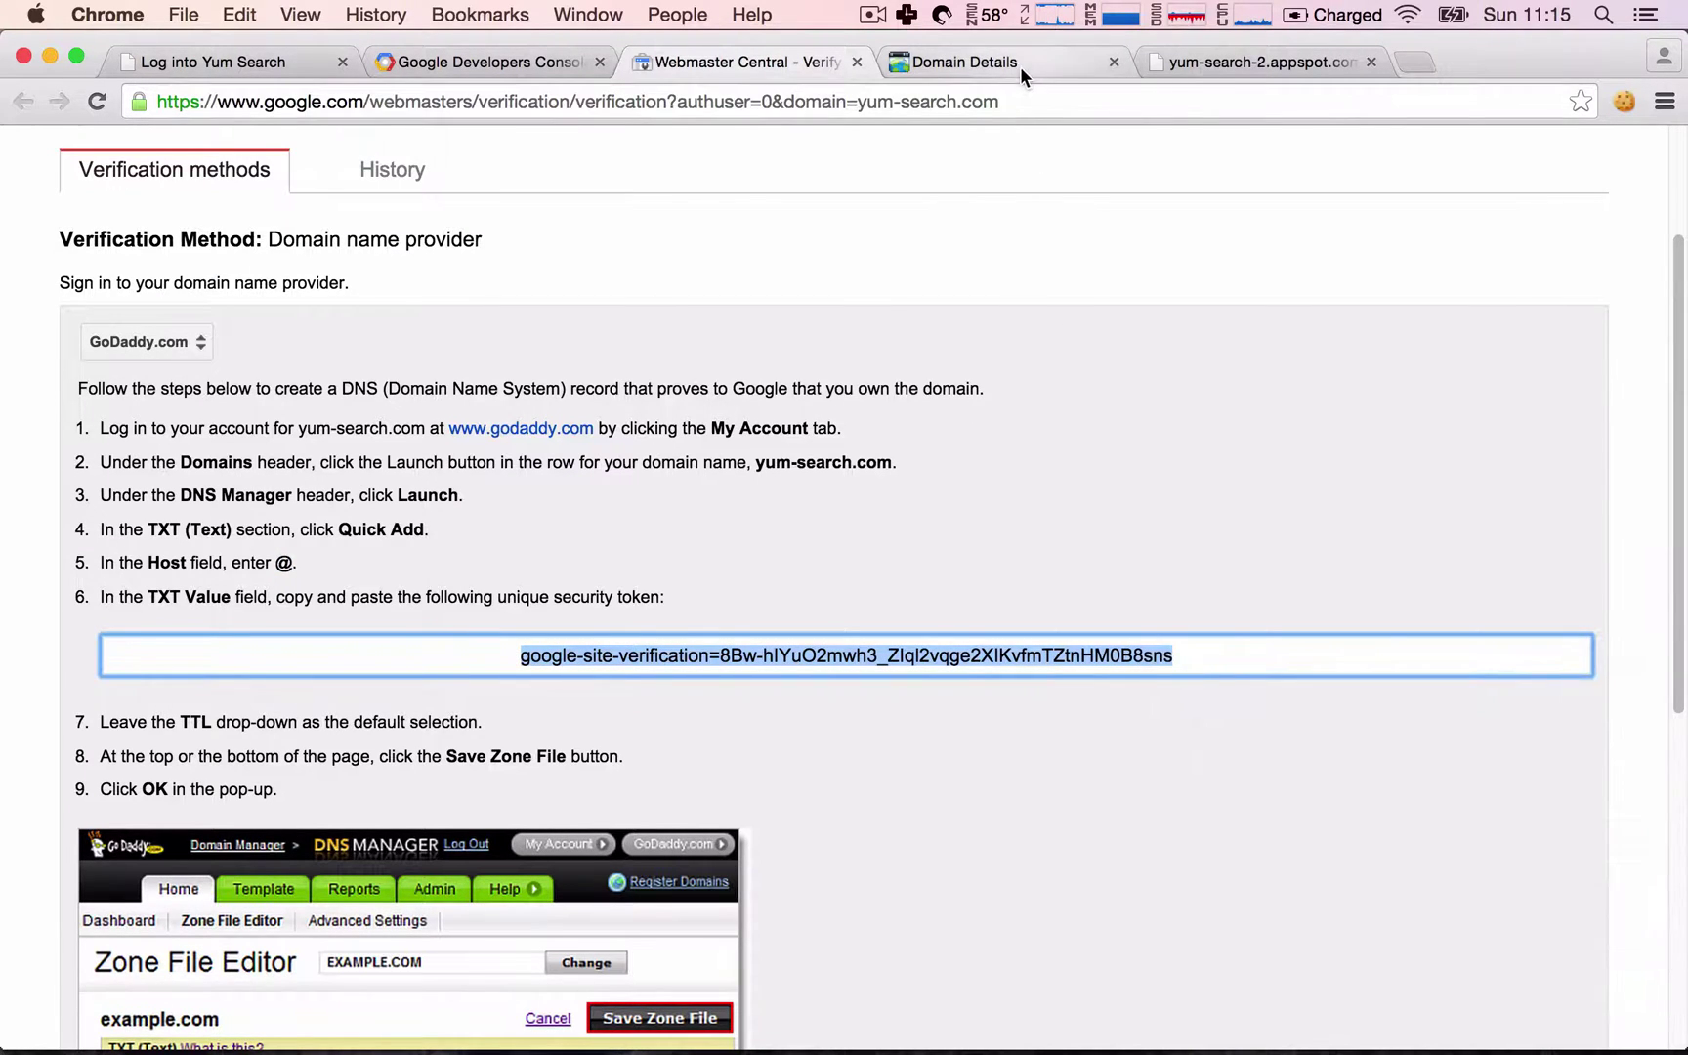
Step: Add a TXT record in GoDaddy with host @ and the copied site verification token as its TXT value, and save the zone file changes
click(1019, 65)
click(625, 694)
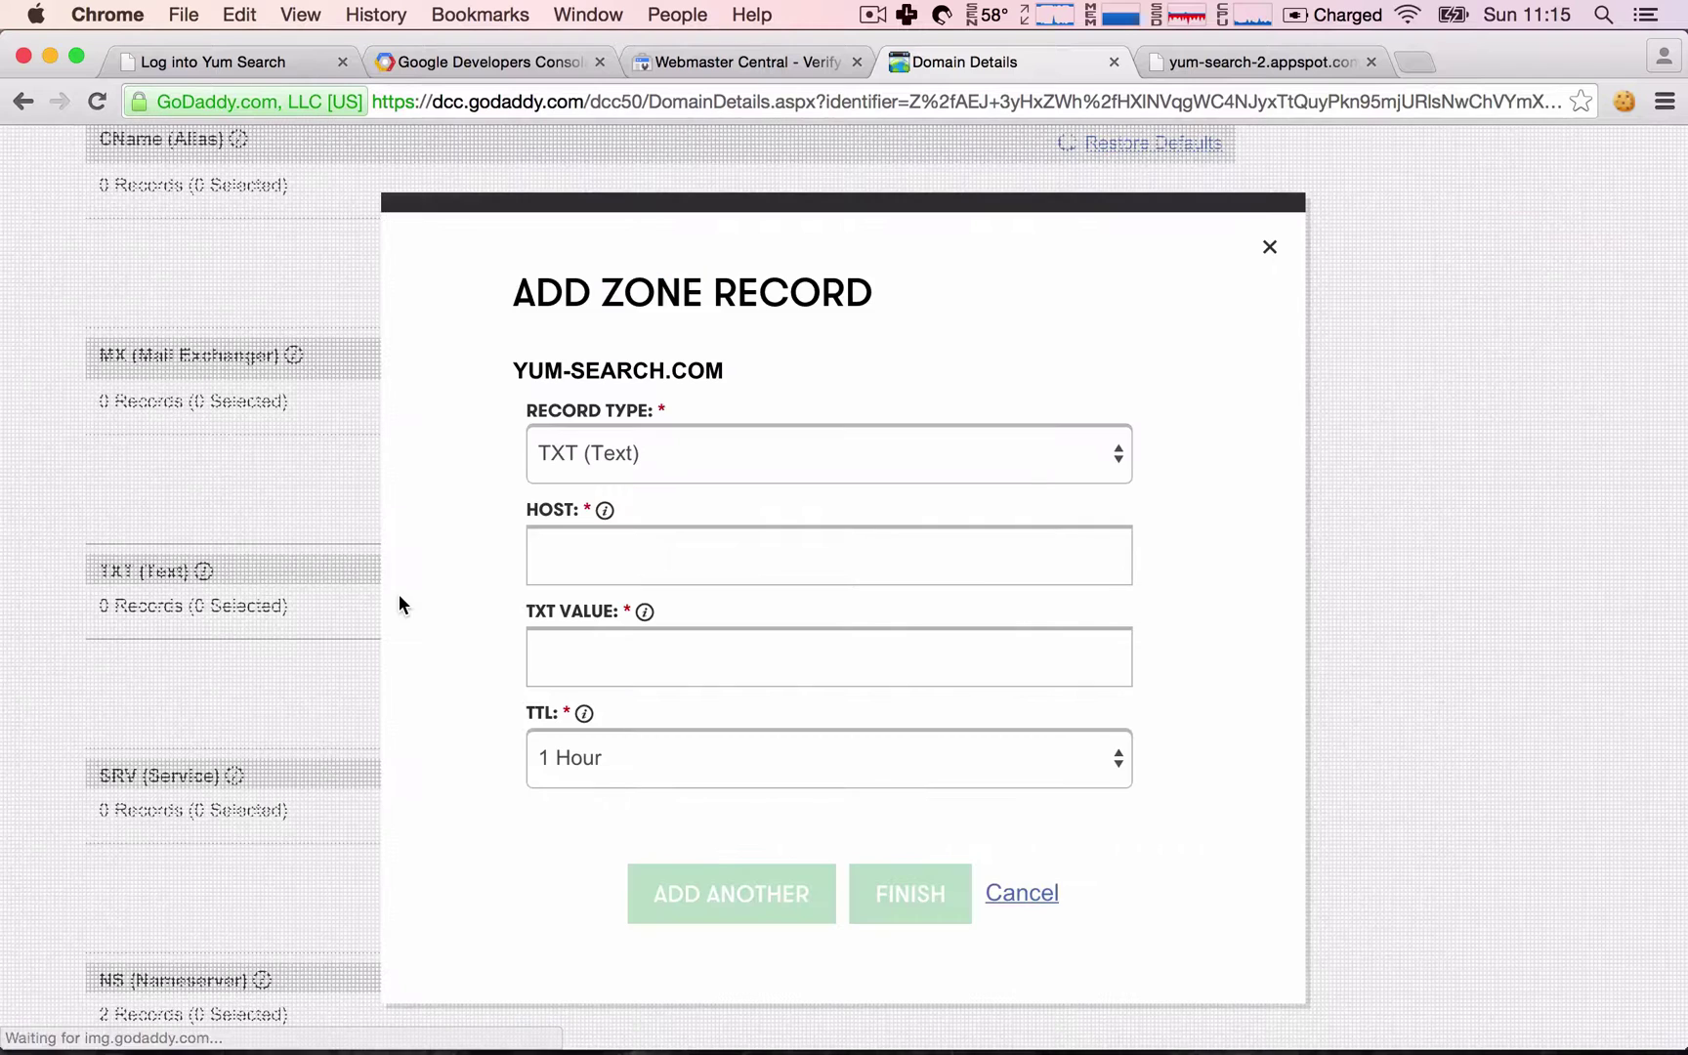
click(628, 560)
text(@)
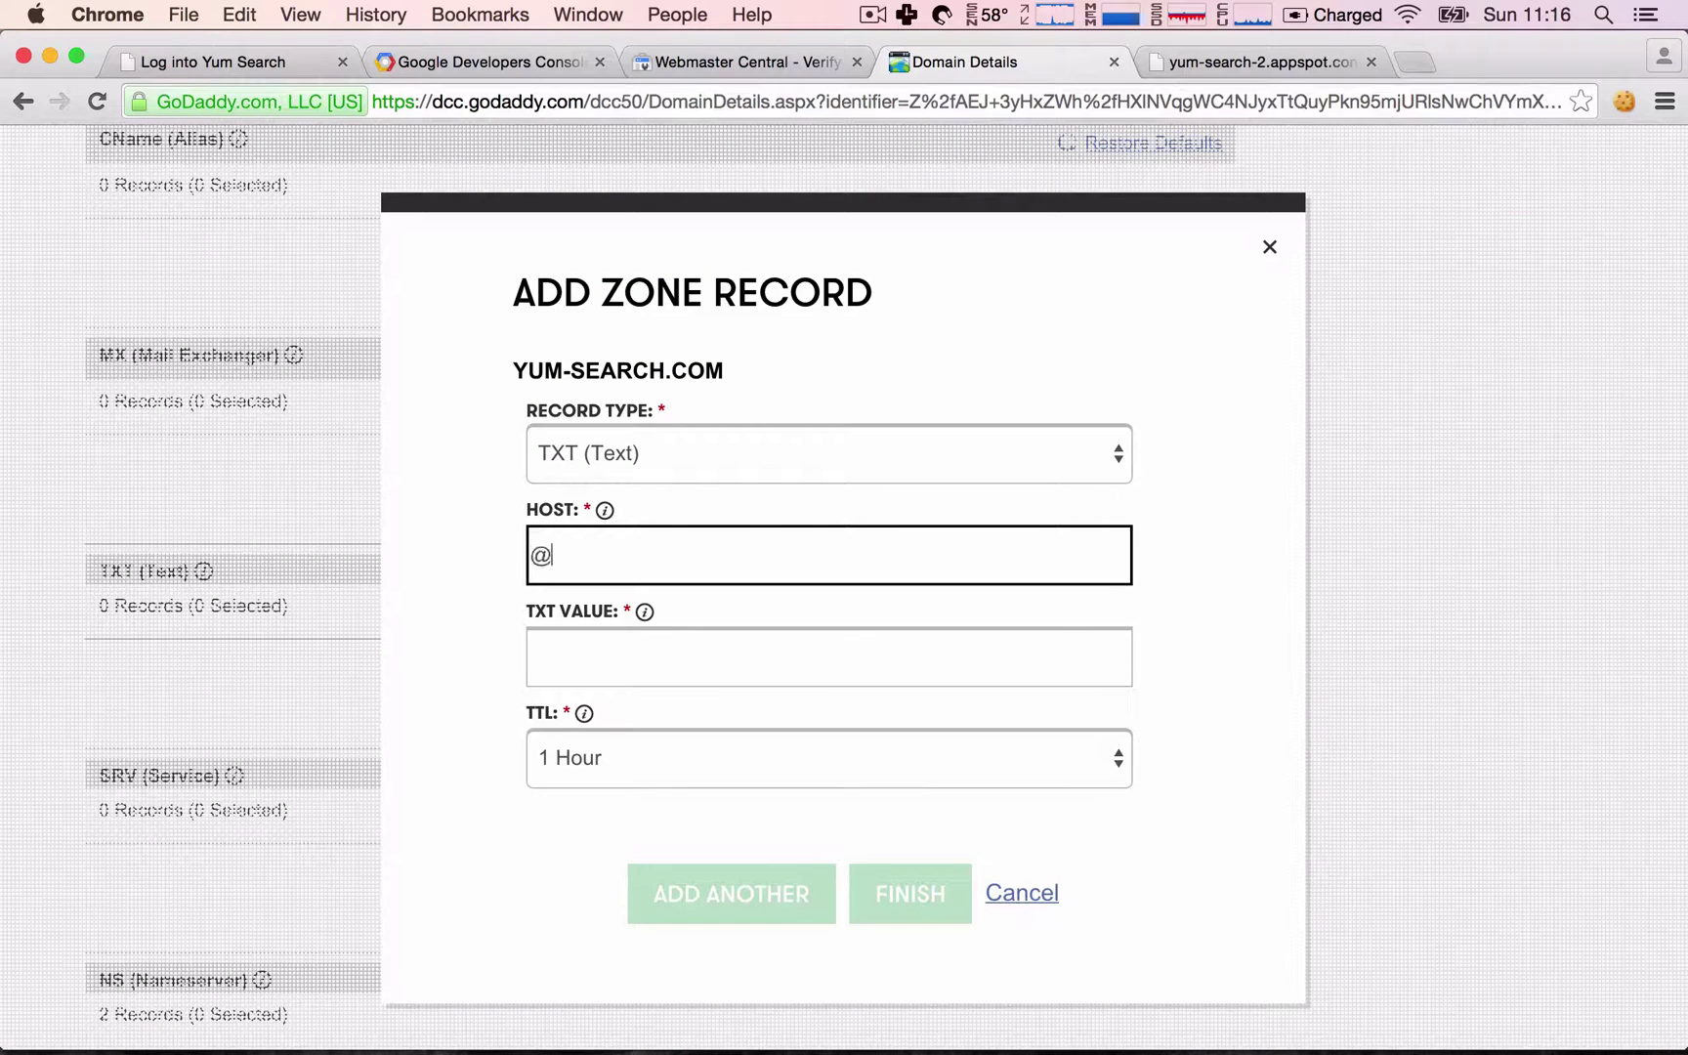
key(Tab)
key(super+v)
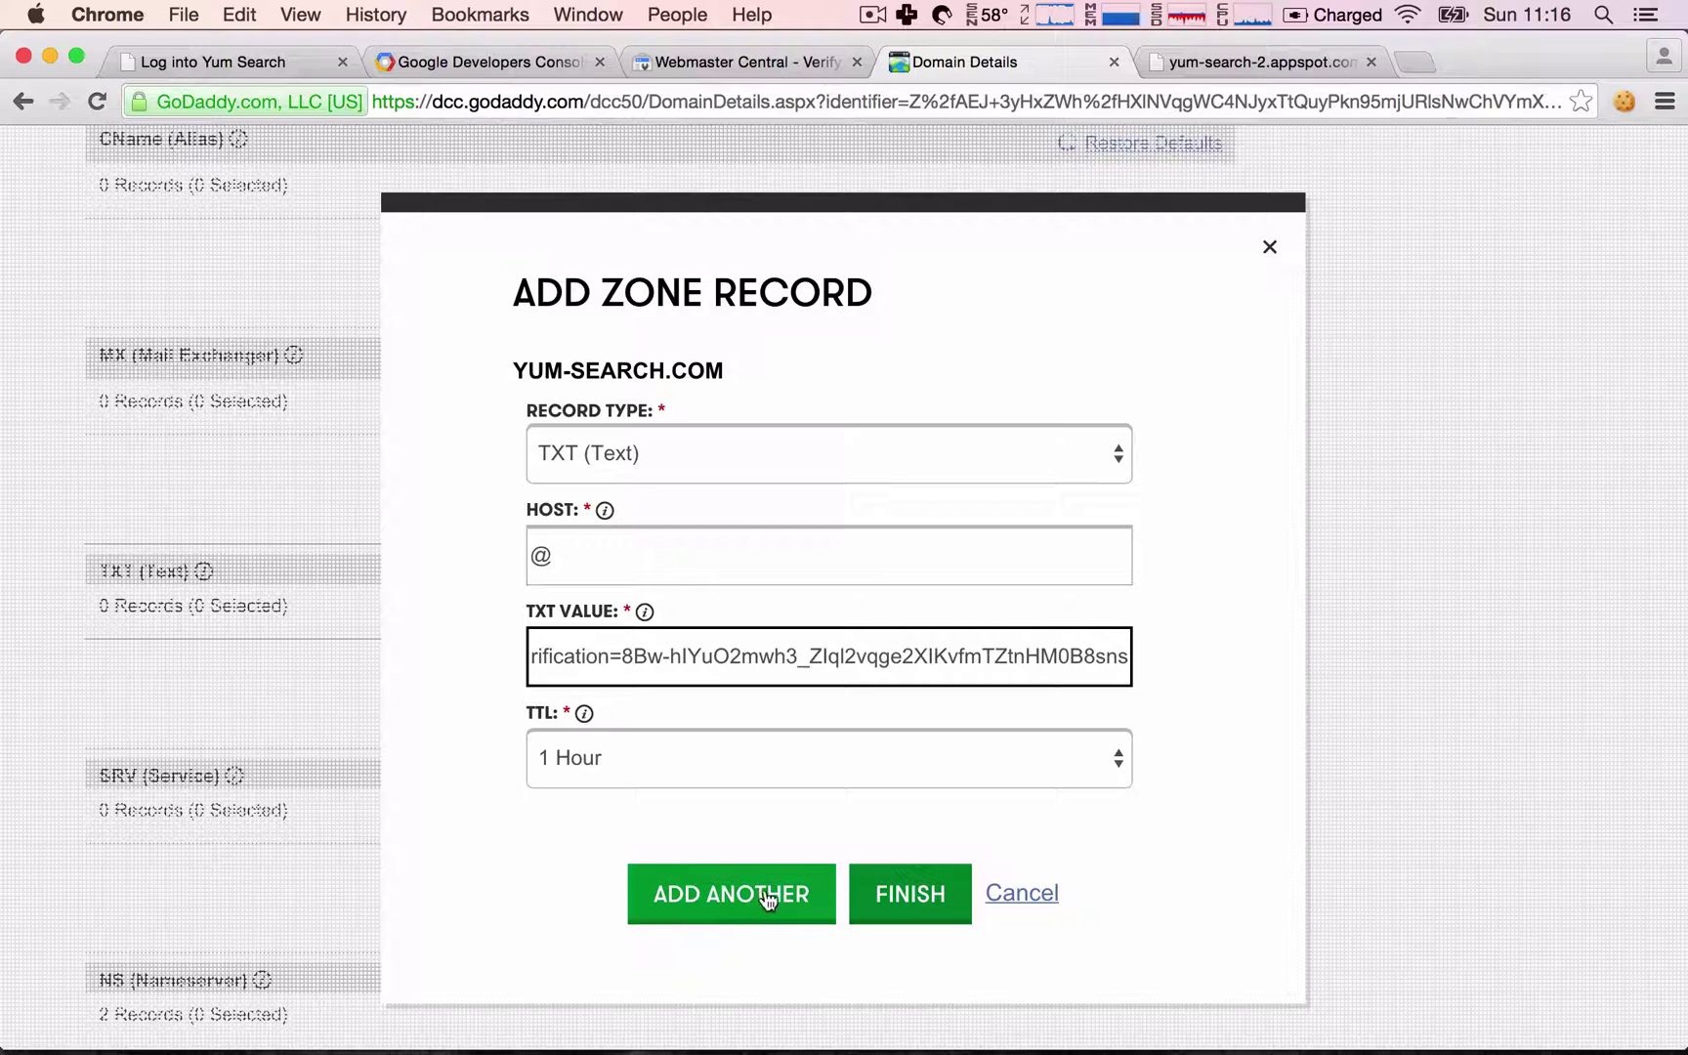
click(908, 894)
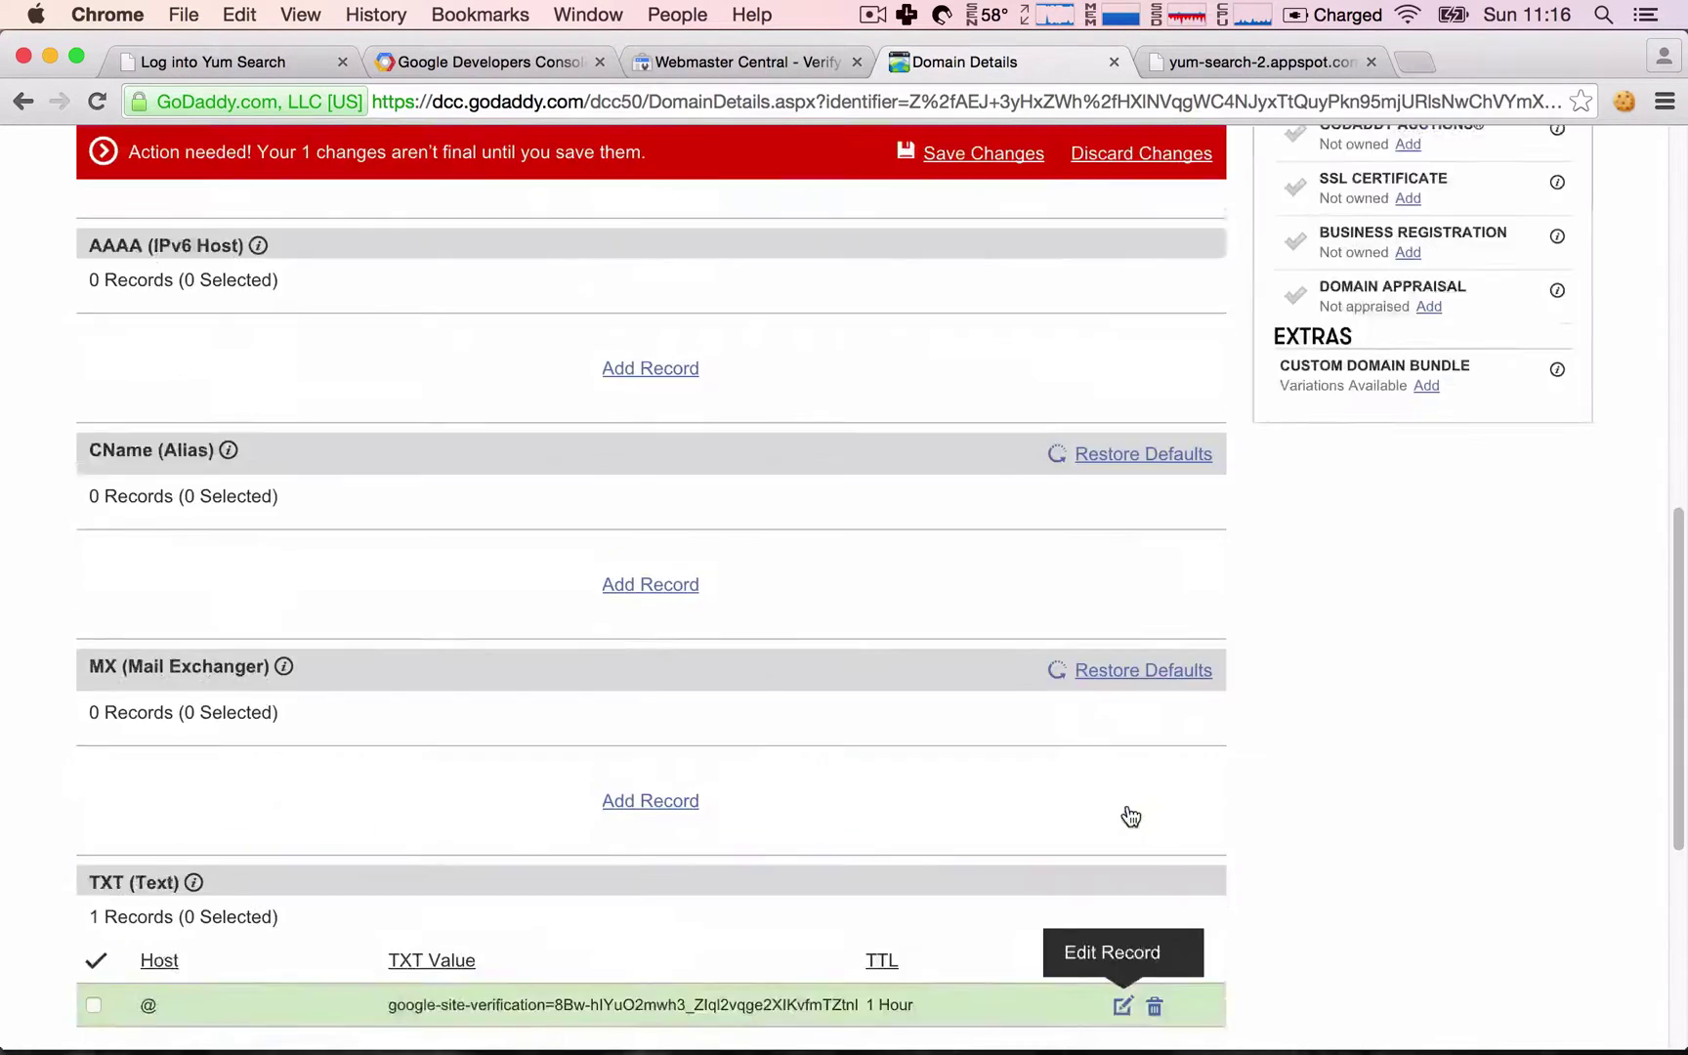
scroll(1124, 801, up, 5)
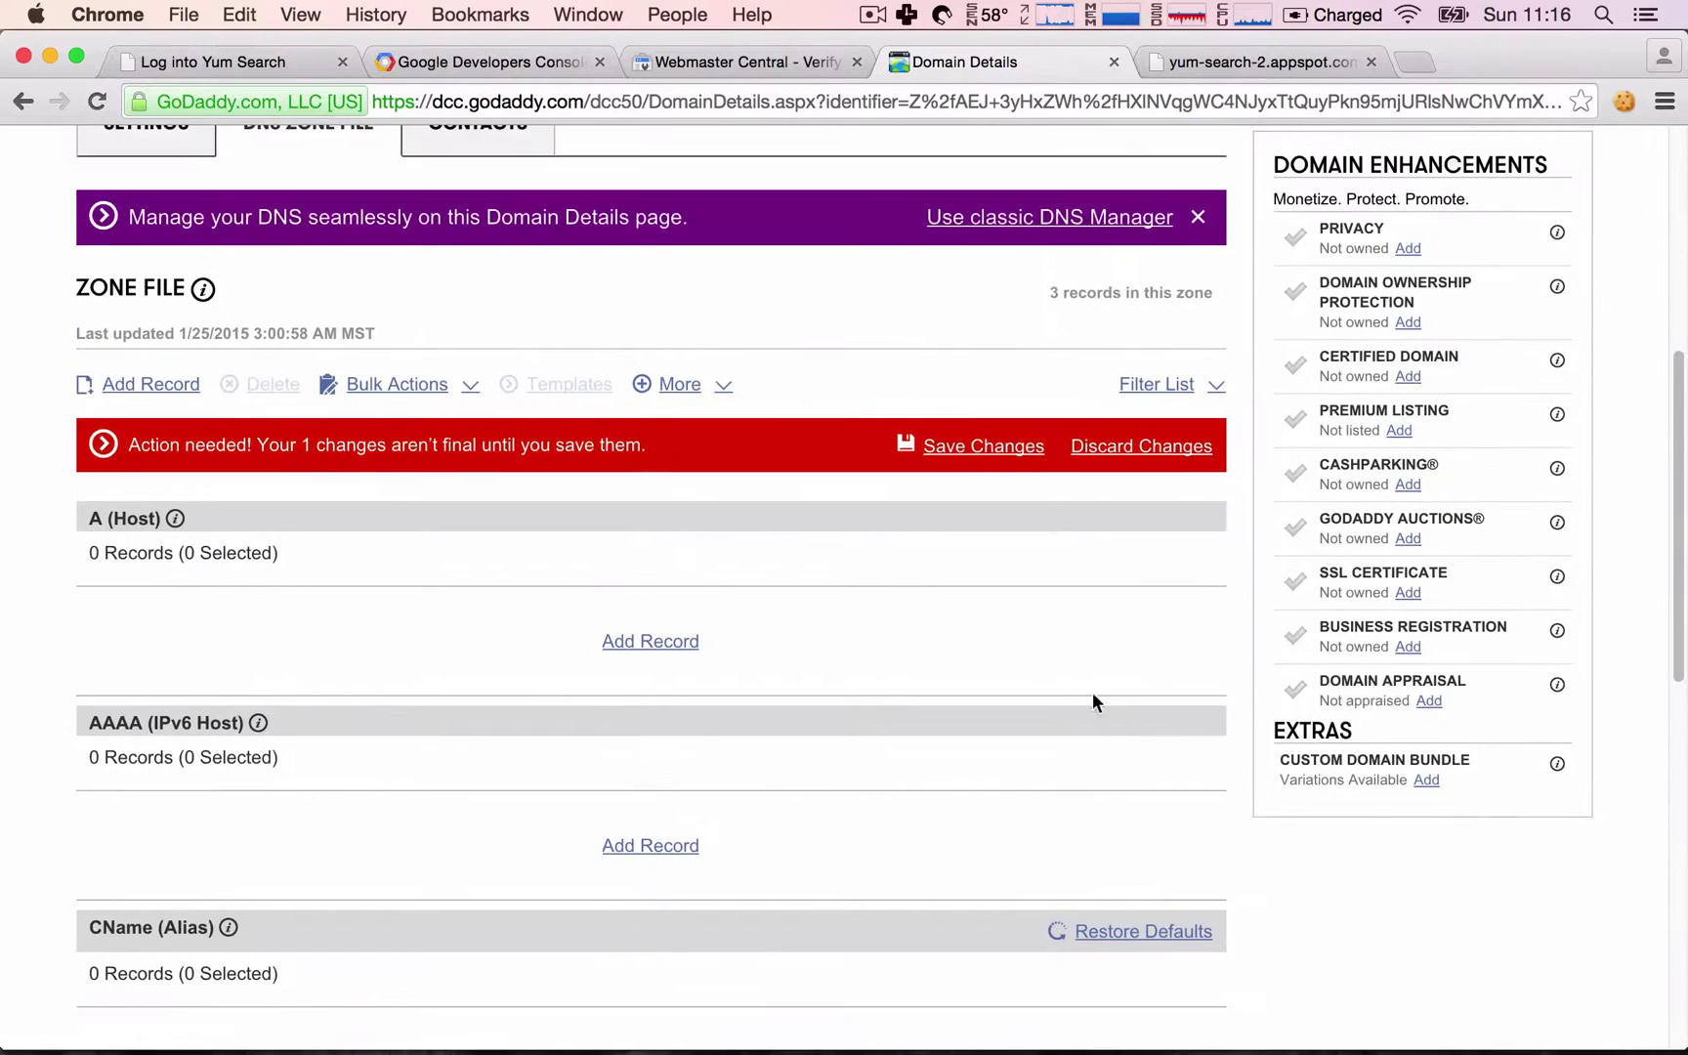
click(974, 447)
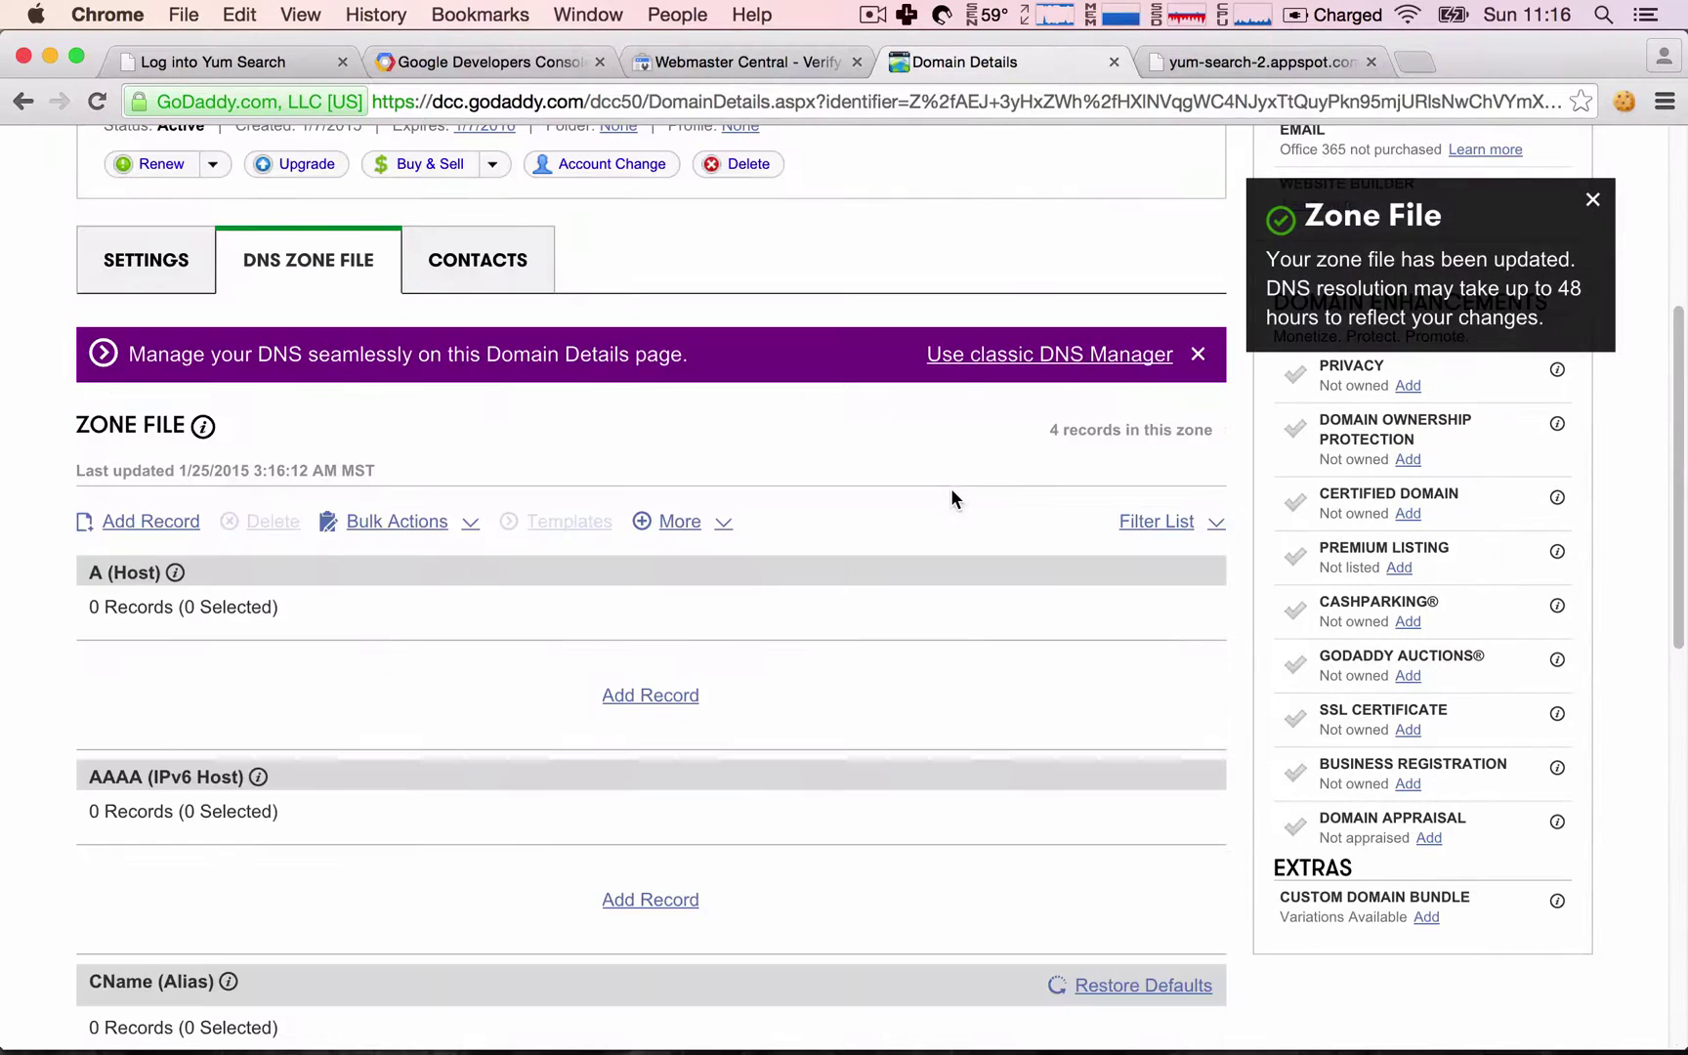
Step: Return to Webmaster Central and verify ownership of yum-search.com
click(735, 61)
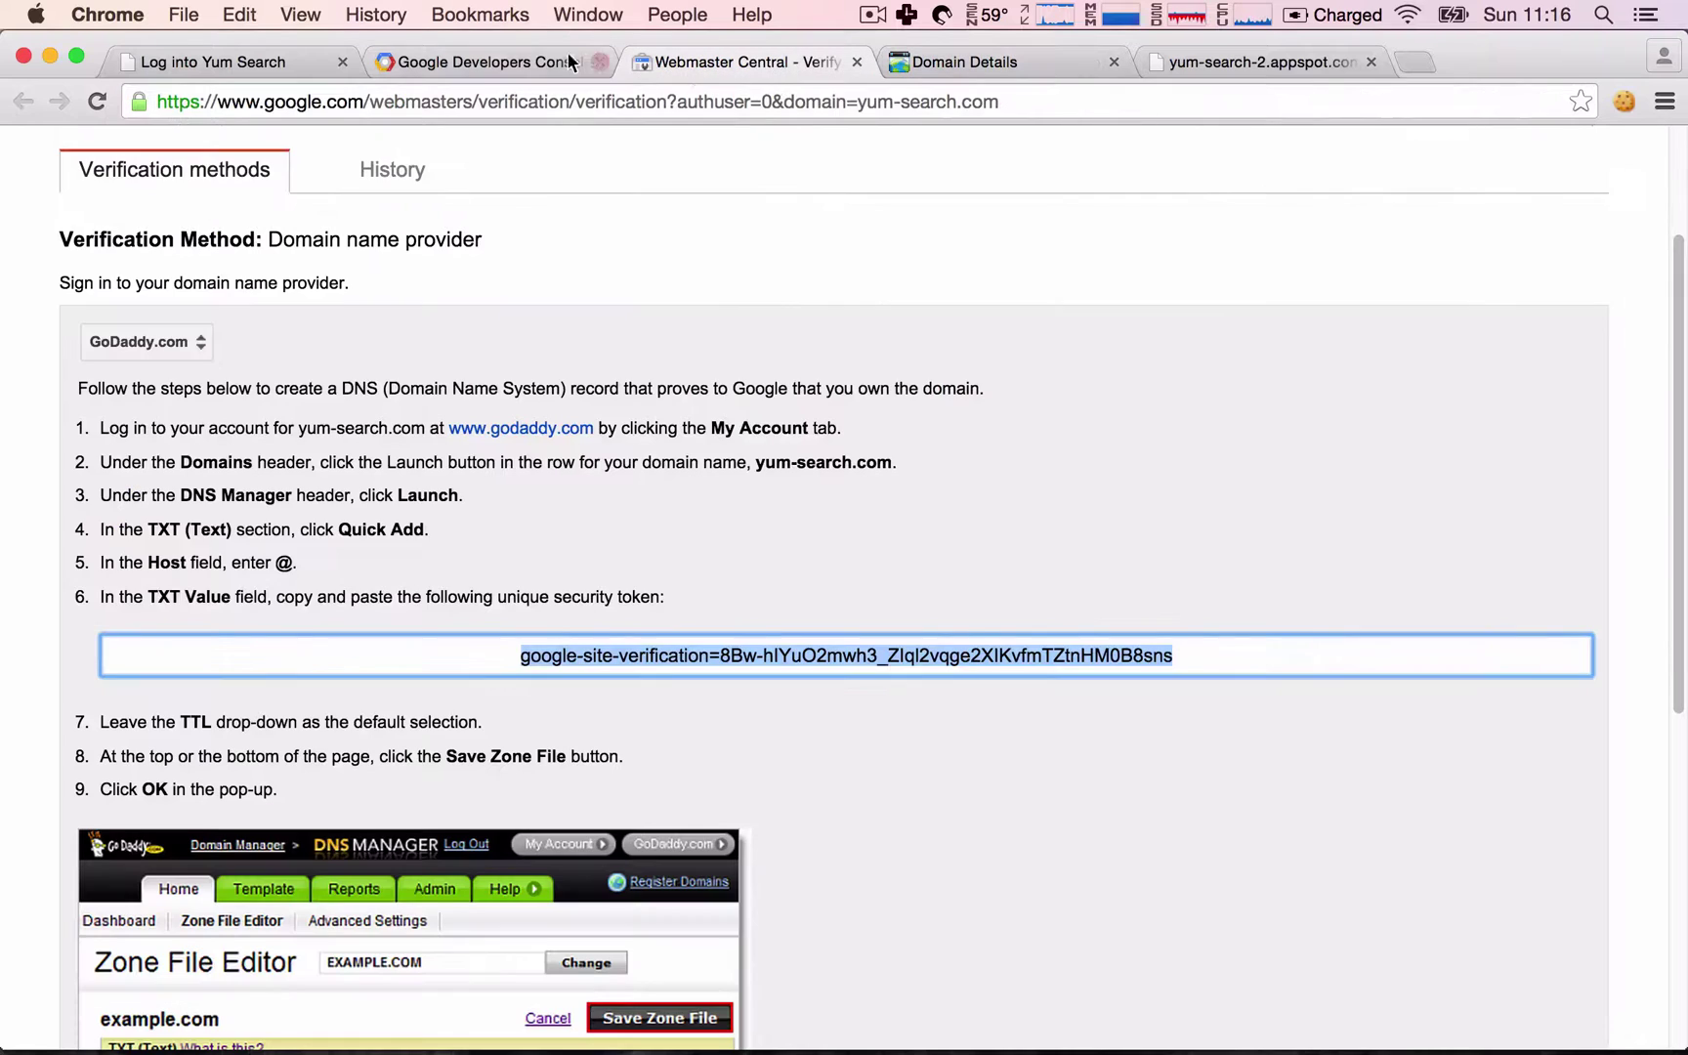
click(889, 451)
scroll(889, 447, down, 7)
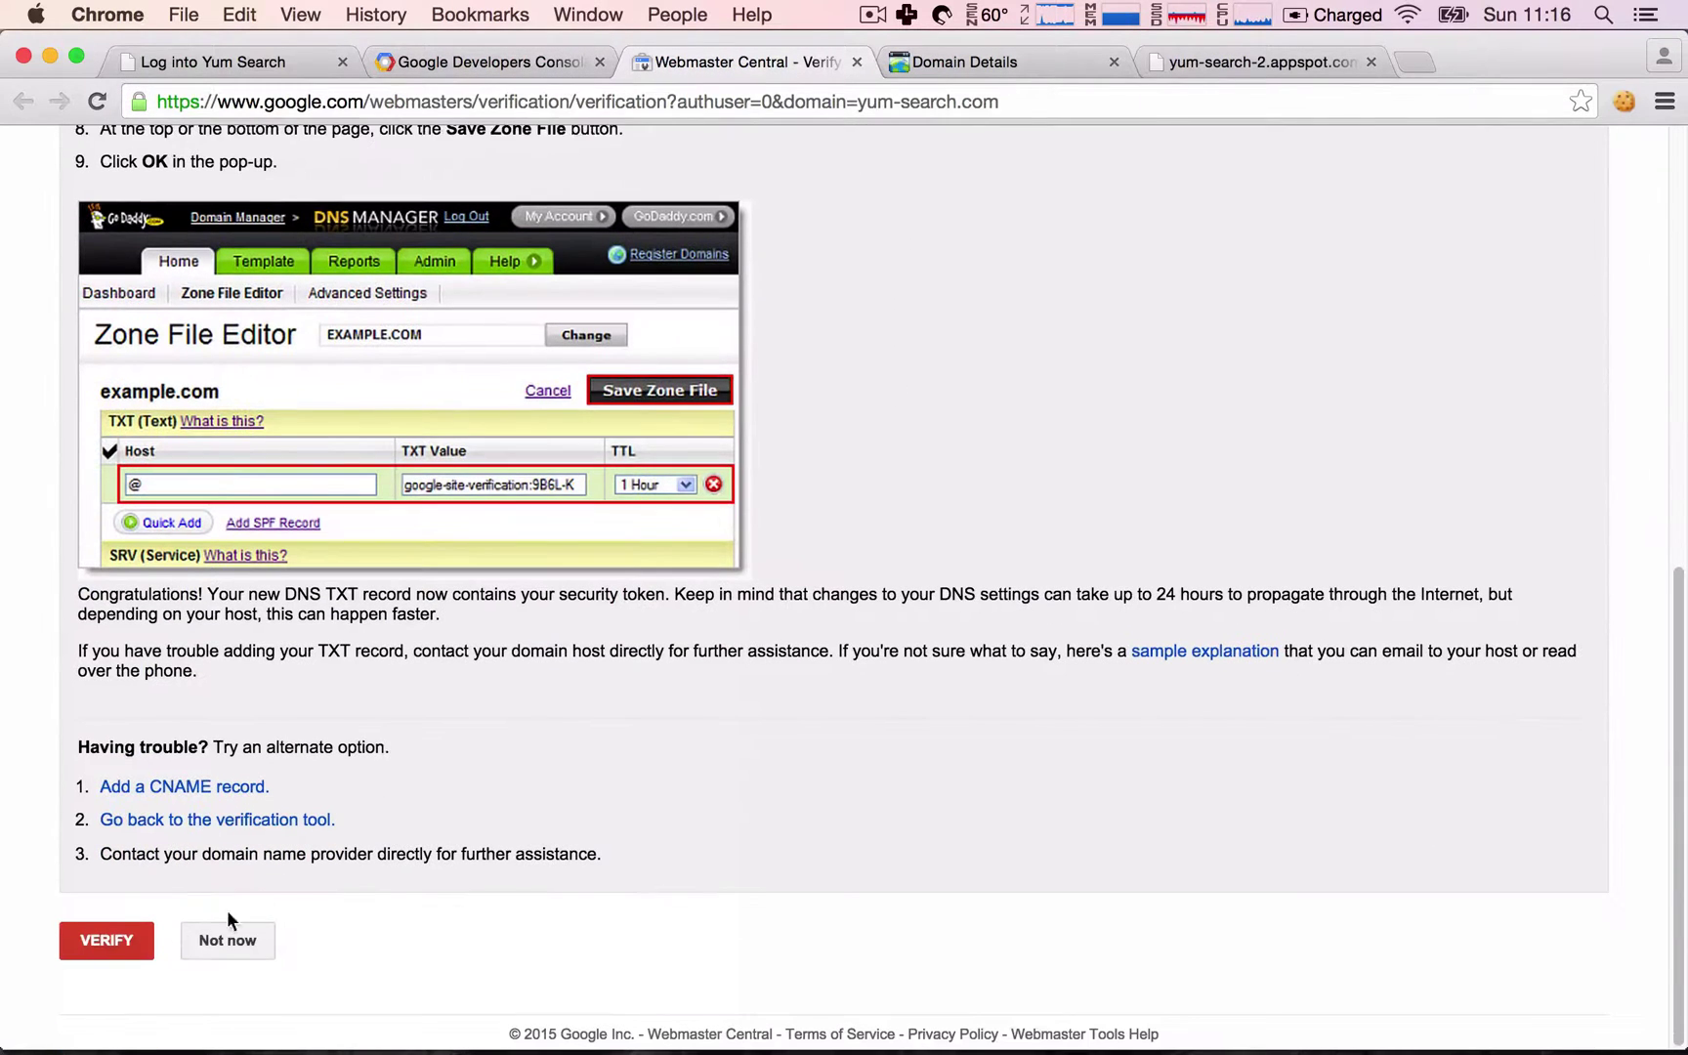
click(132, 940)
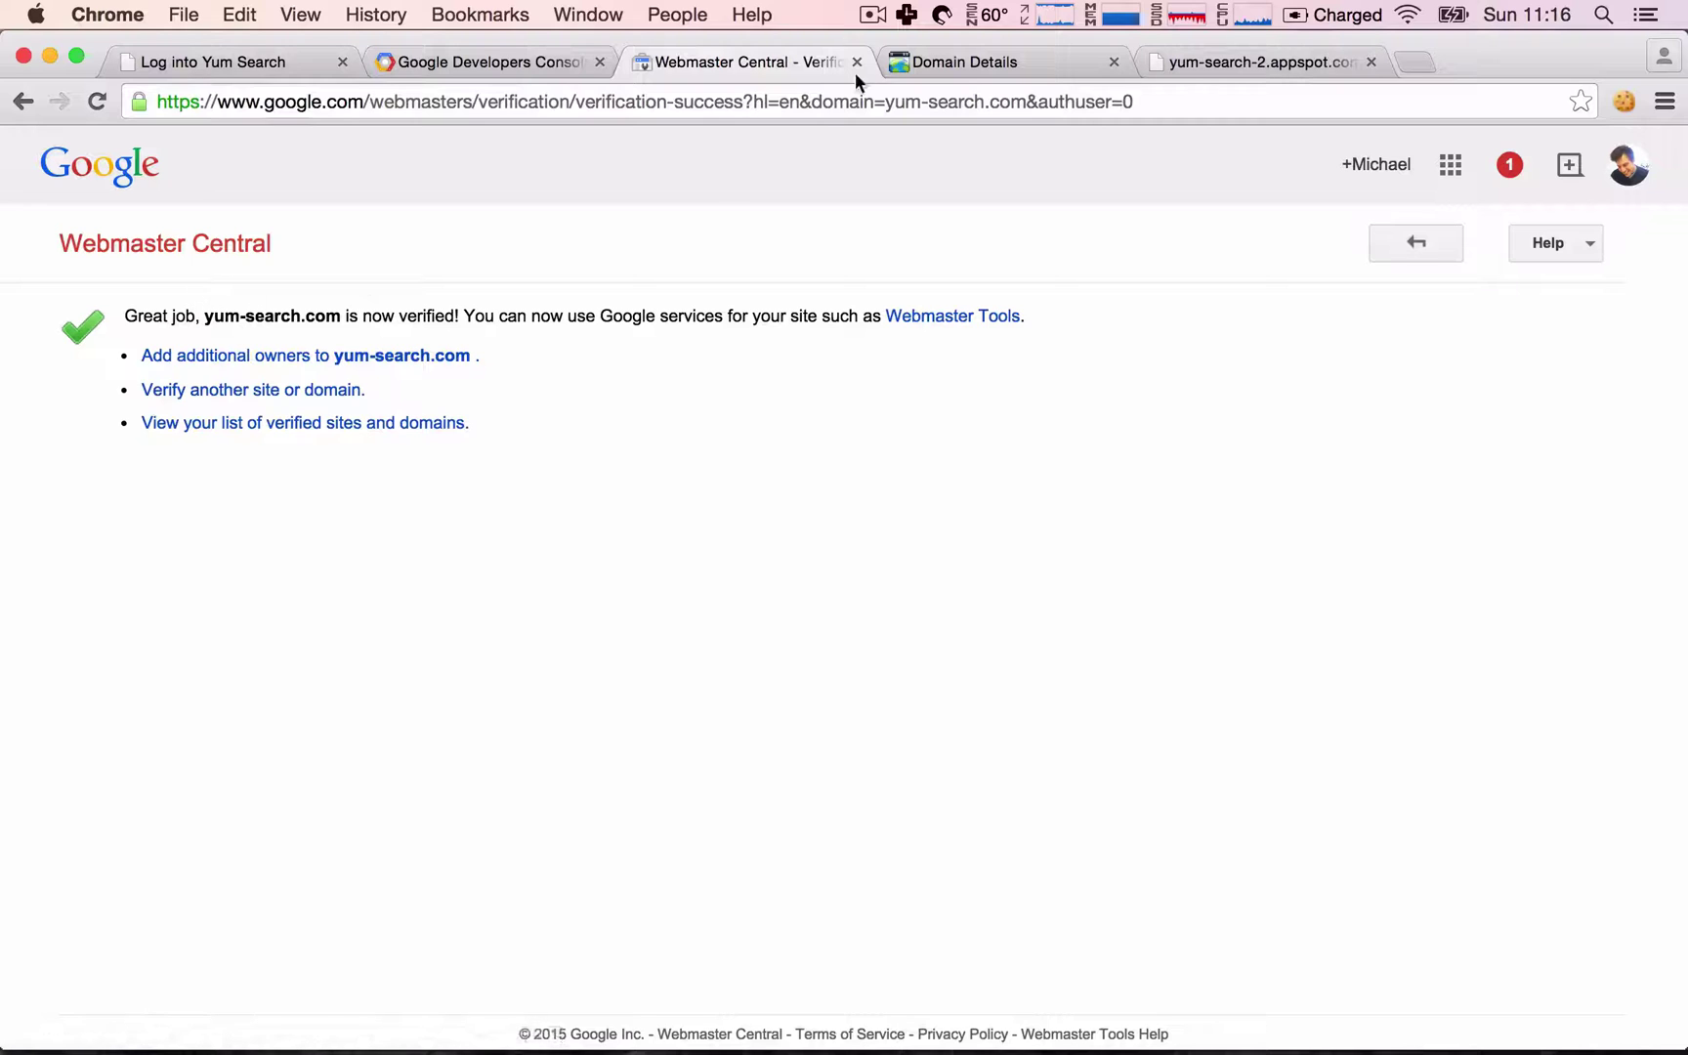
Step: Compare the saved TXT record in GoDaddy with the Webmaster Central verification result, and close the Webmaster Central page
click(950, 75)
scroll(693, 766, down, 10)
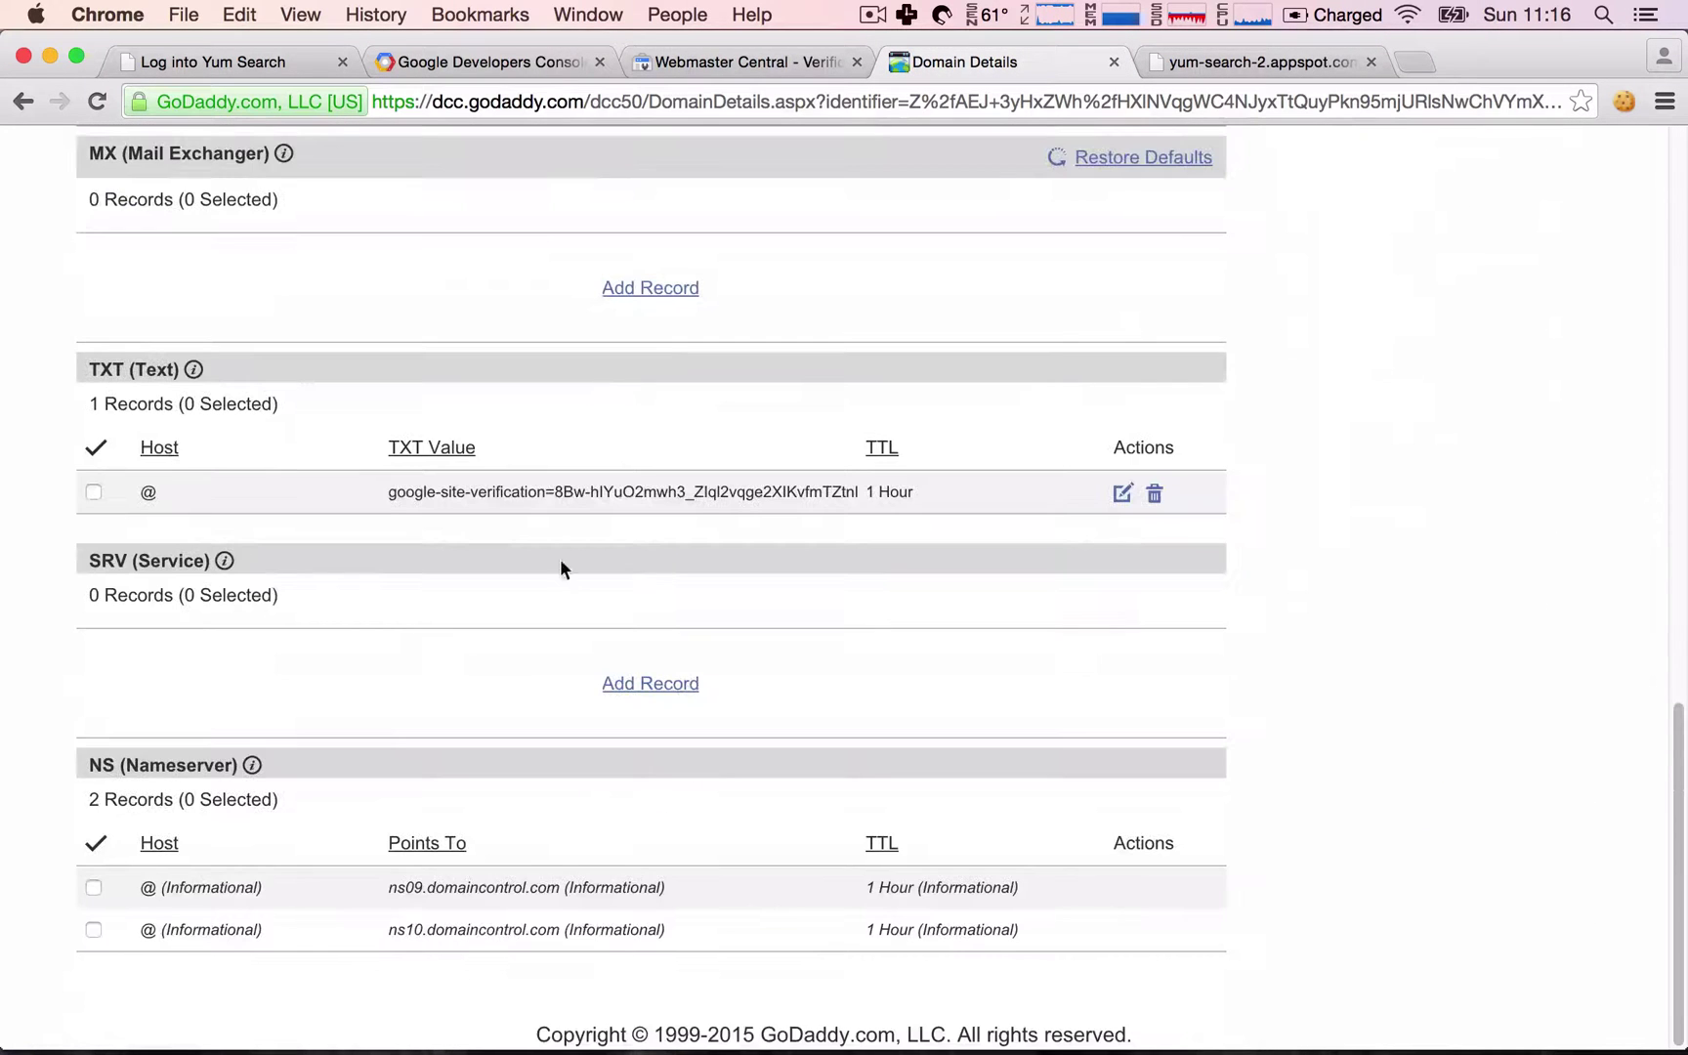
click(705, 65)
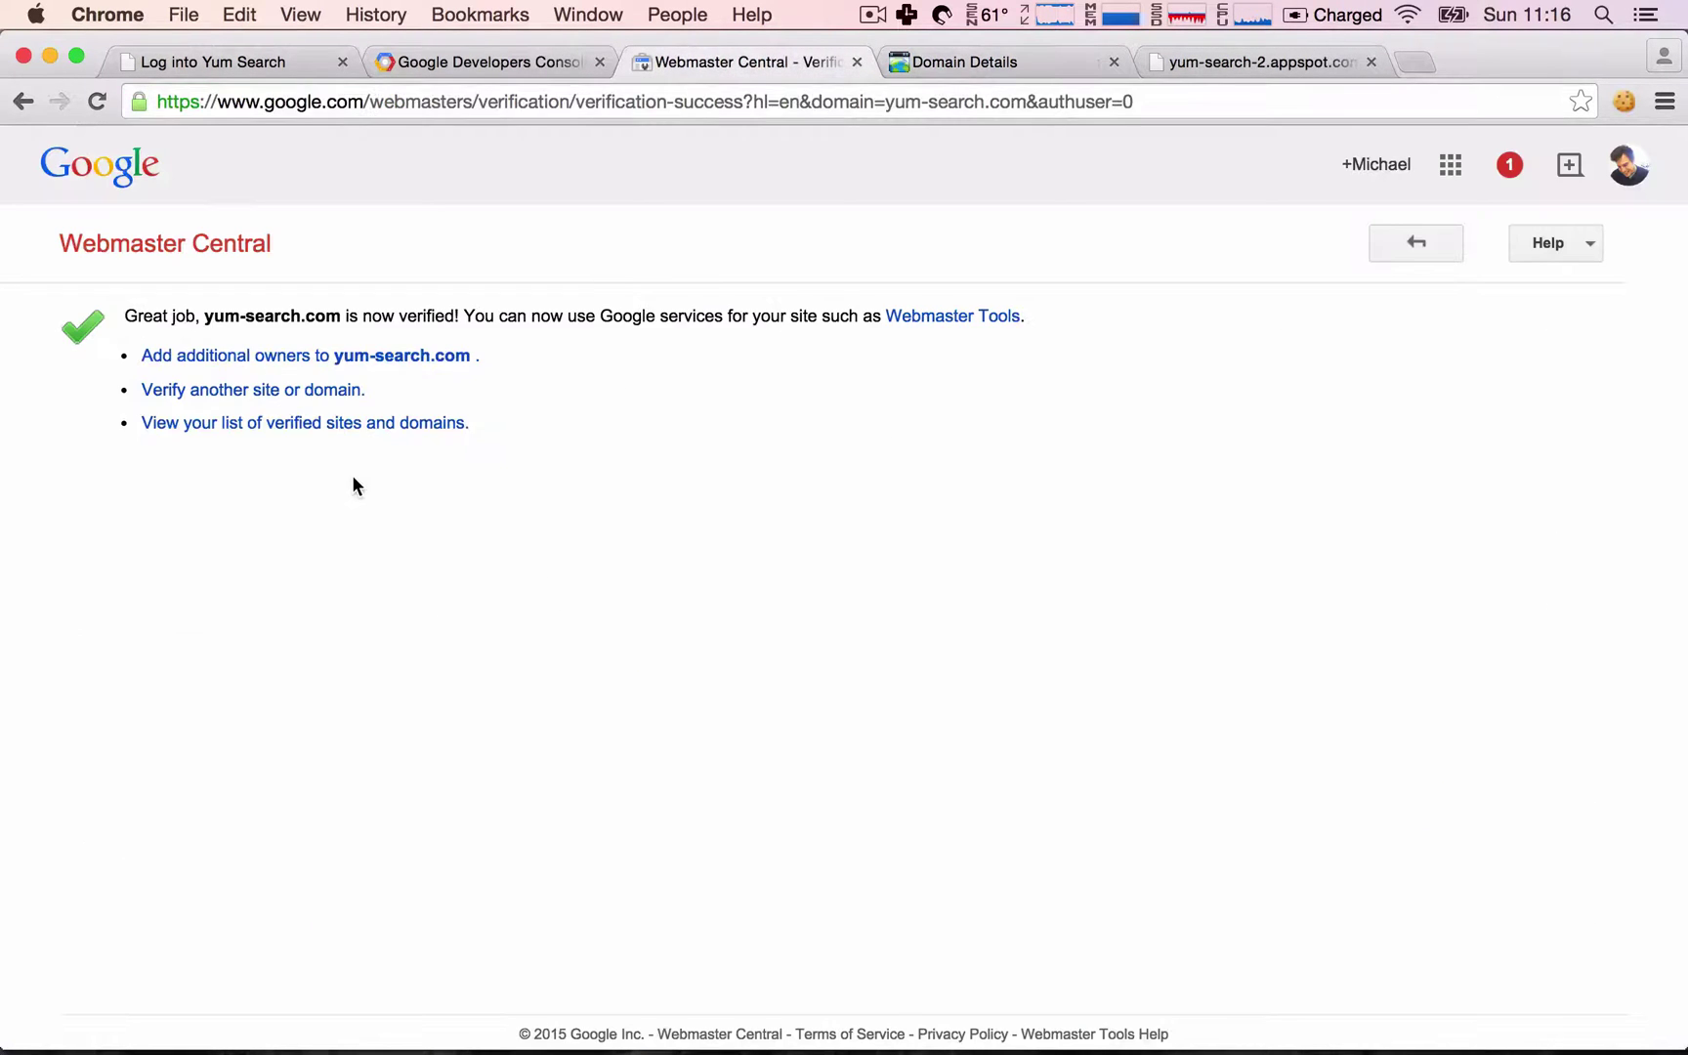
click(990, 61)
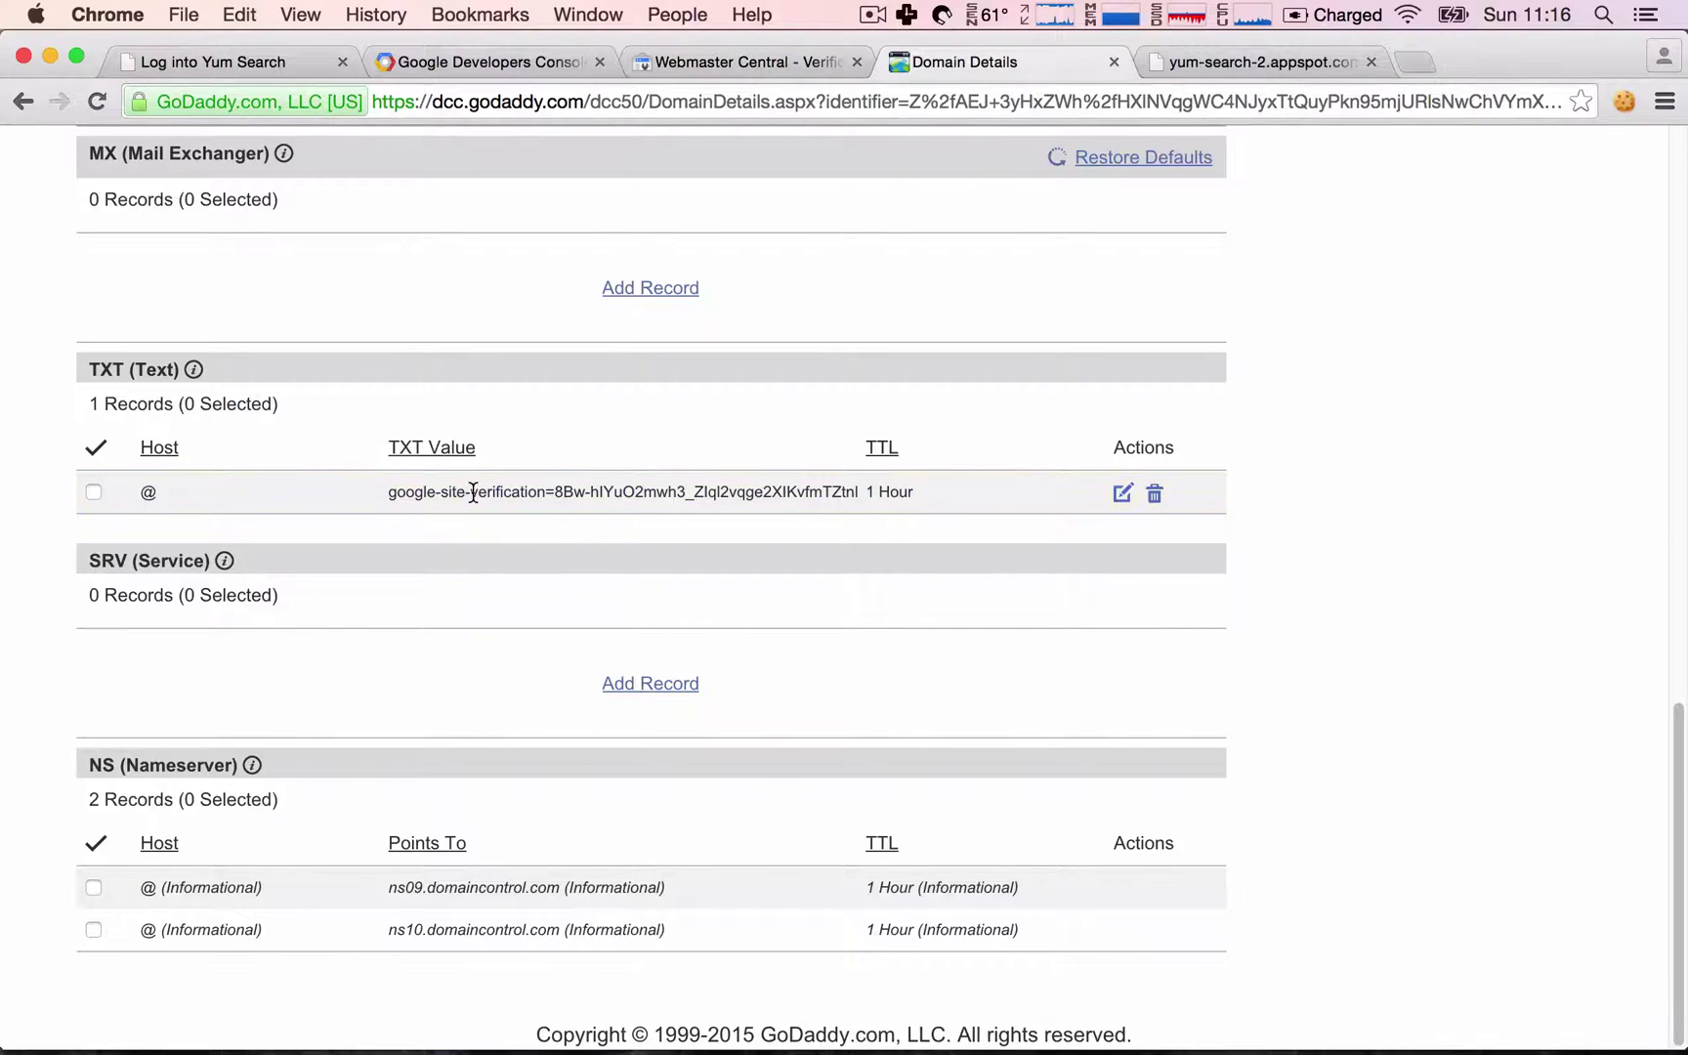
click(721, 61)
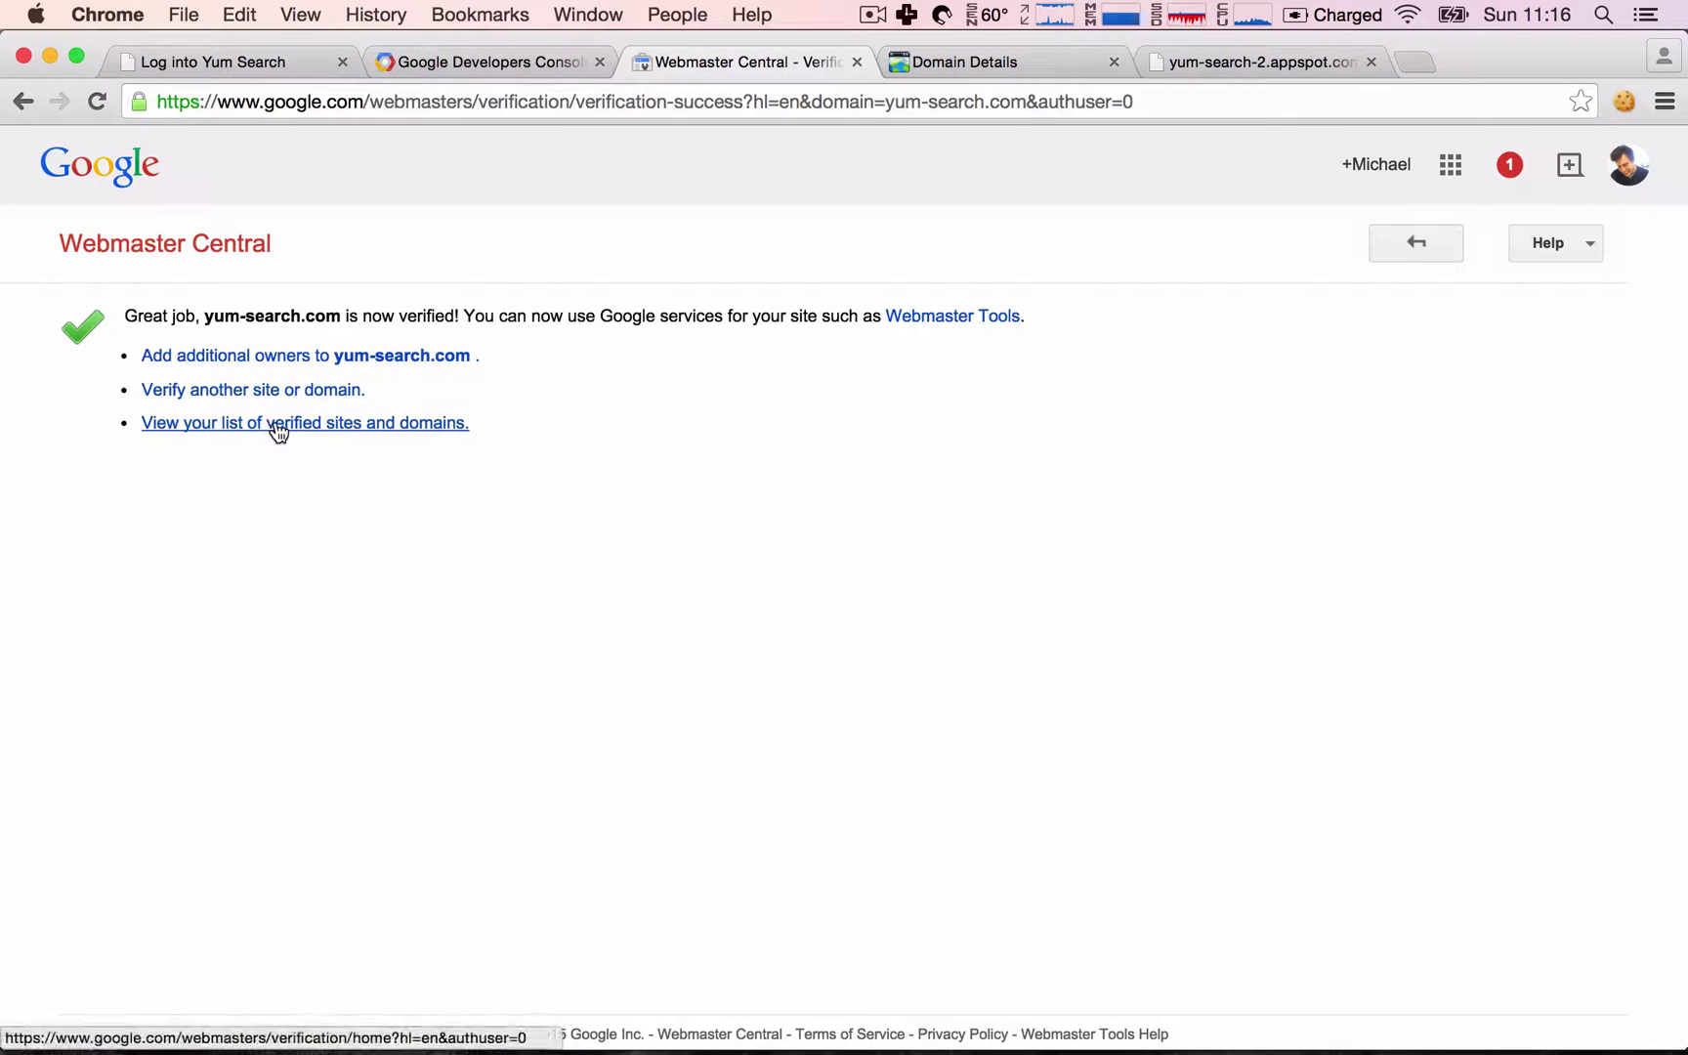
key(super+w)
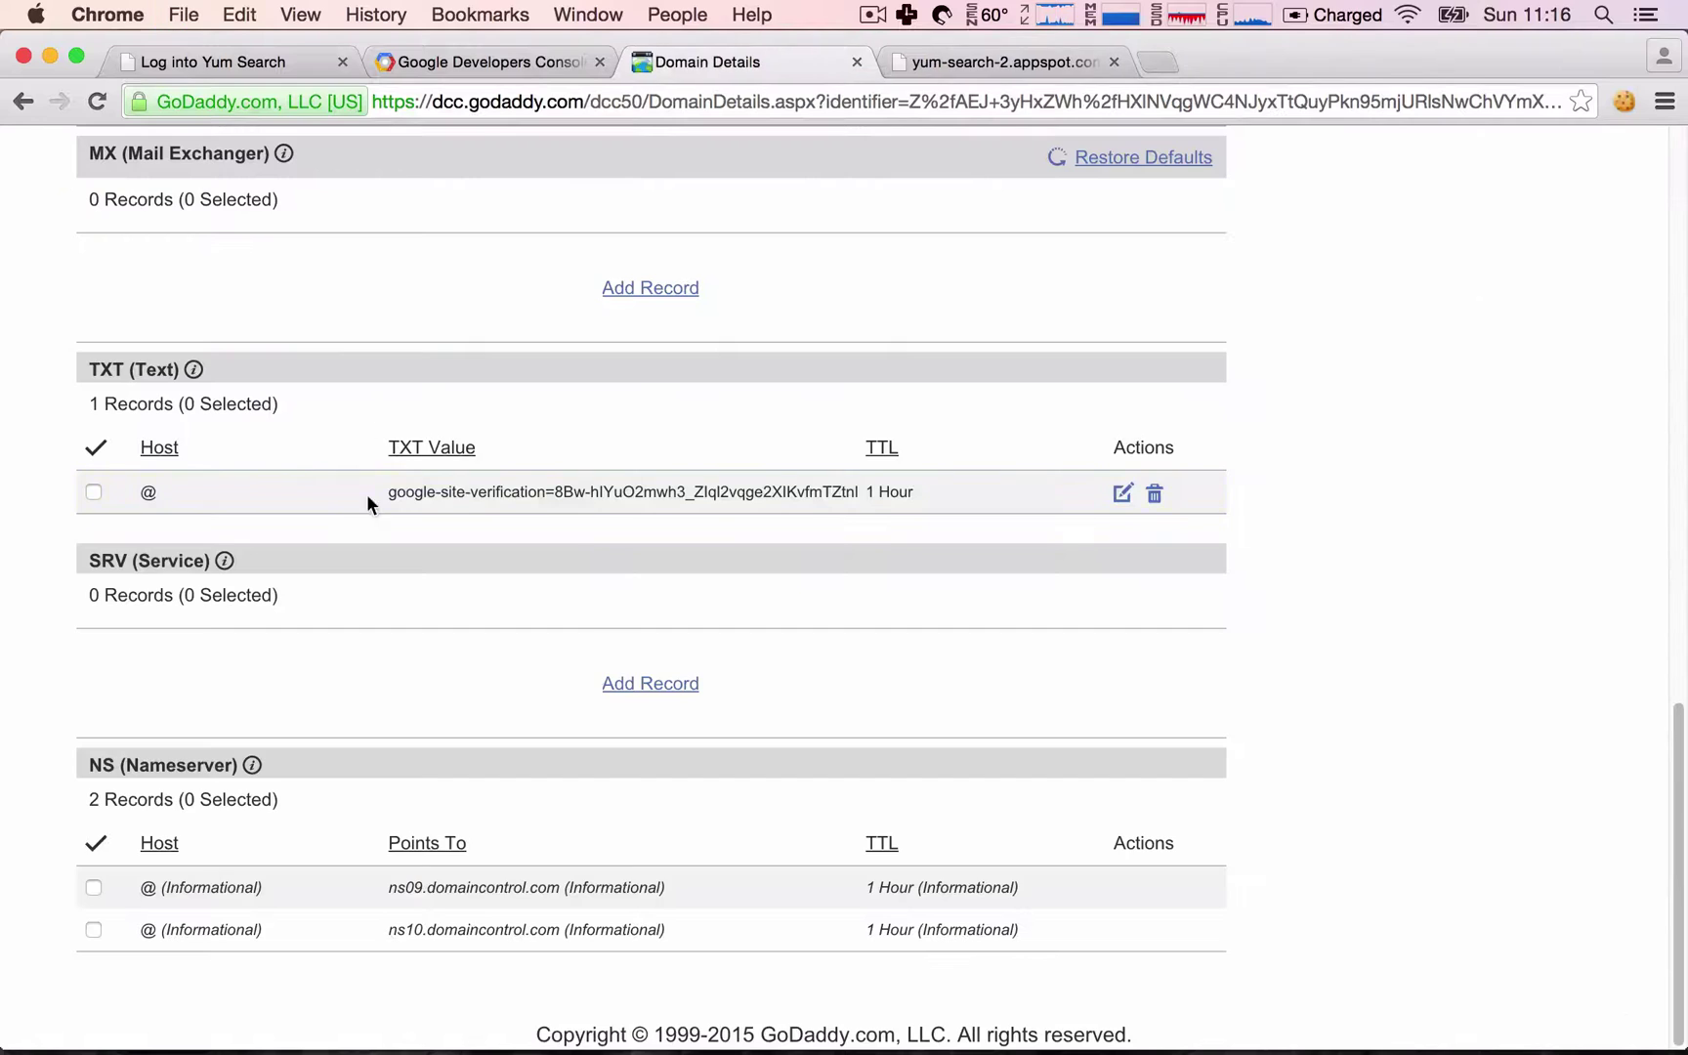
Step: In the Google Developers Console, point the bare domain yum-search.com to yum-search-2, overwriting the existing mapping
click(519, 59)
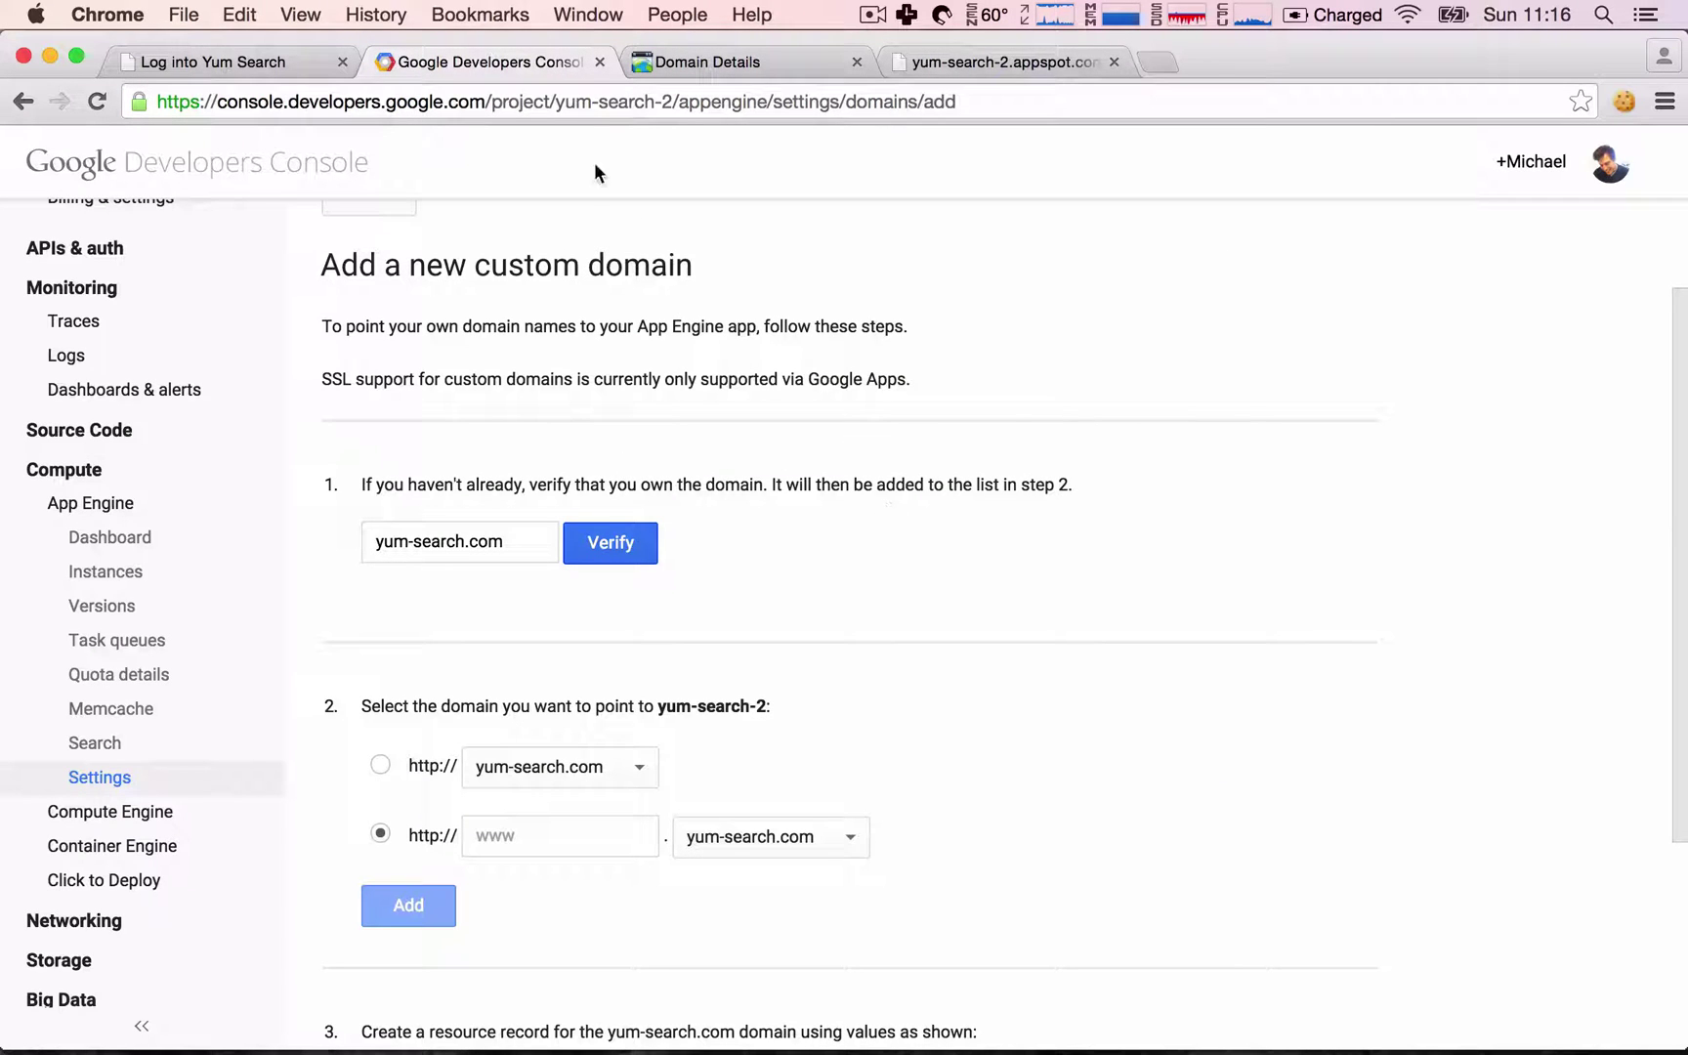
scroll(913, 447, down, 3)
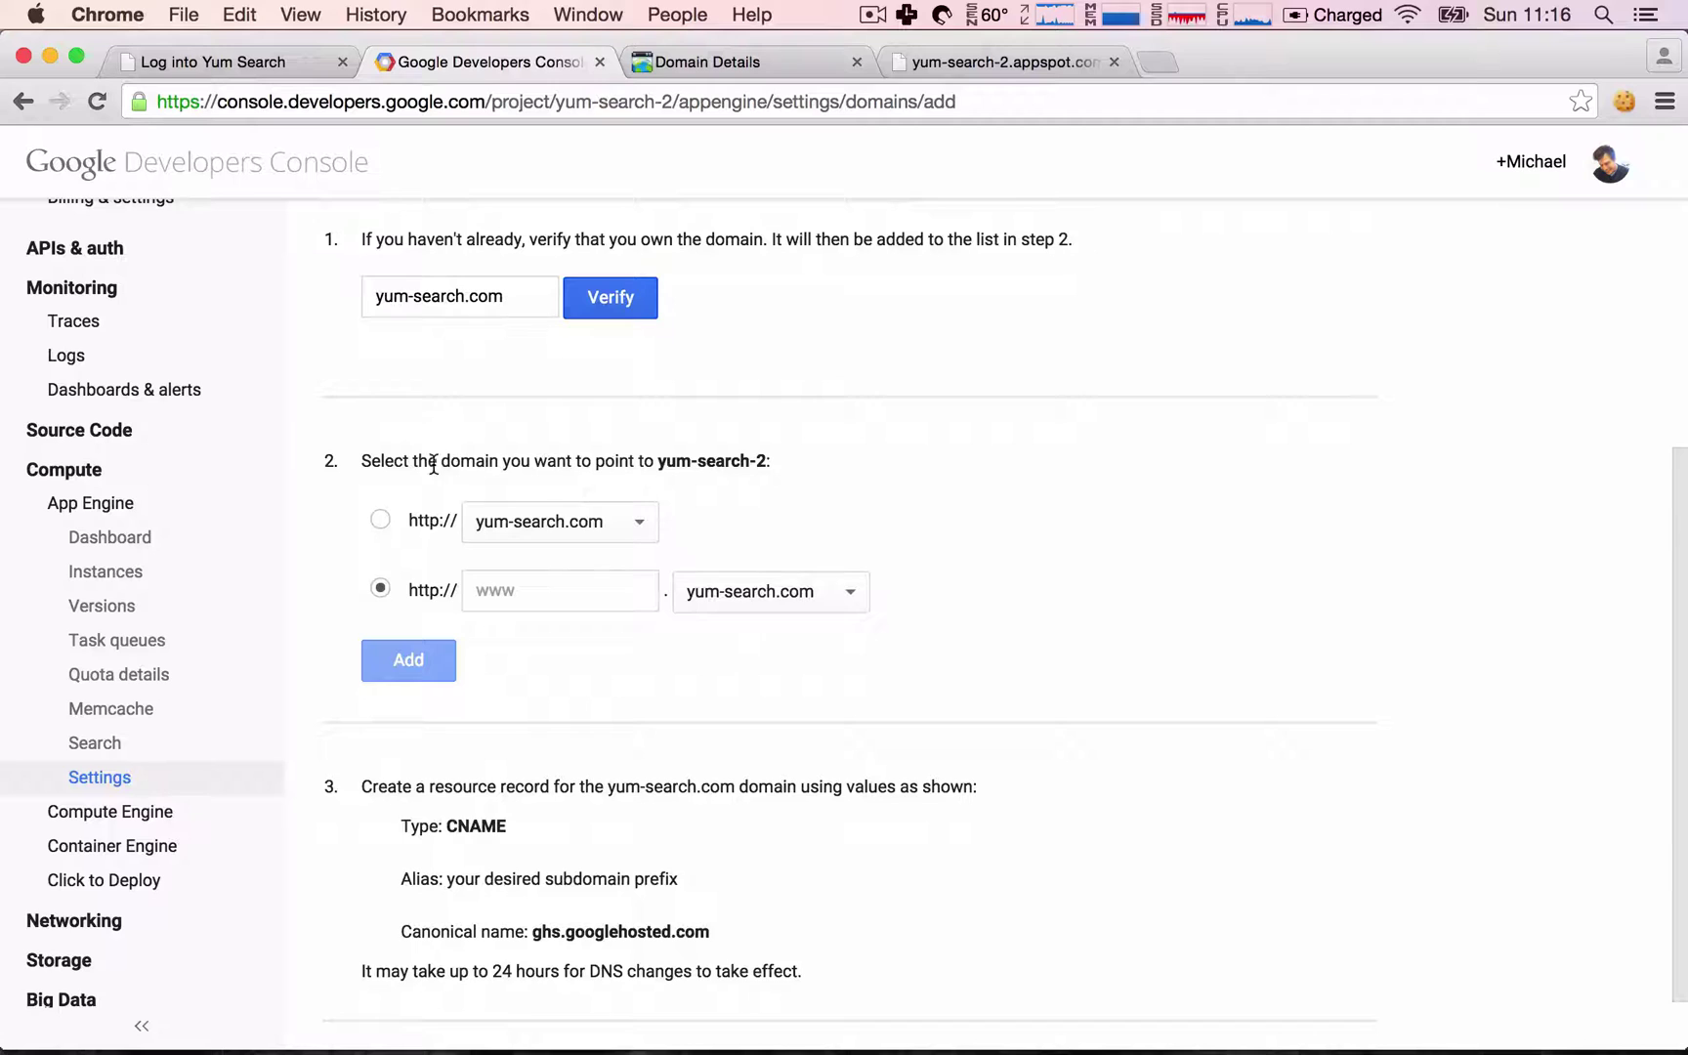
drag(410, 461, 544, 466)
click(625, 478)
click(379, 521)
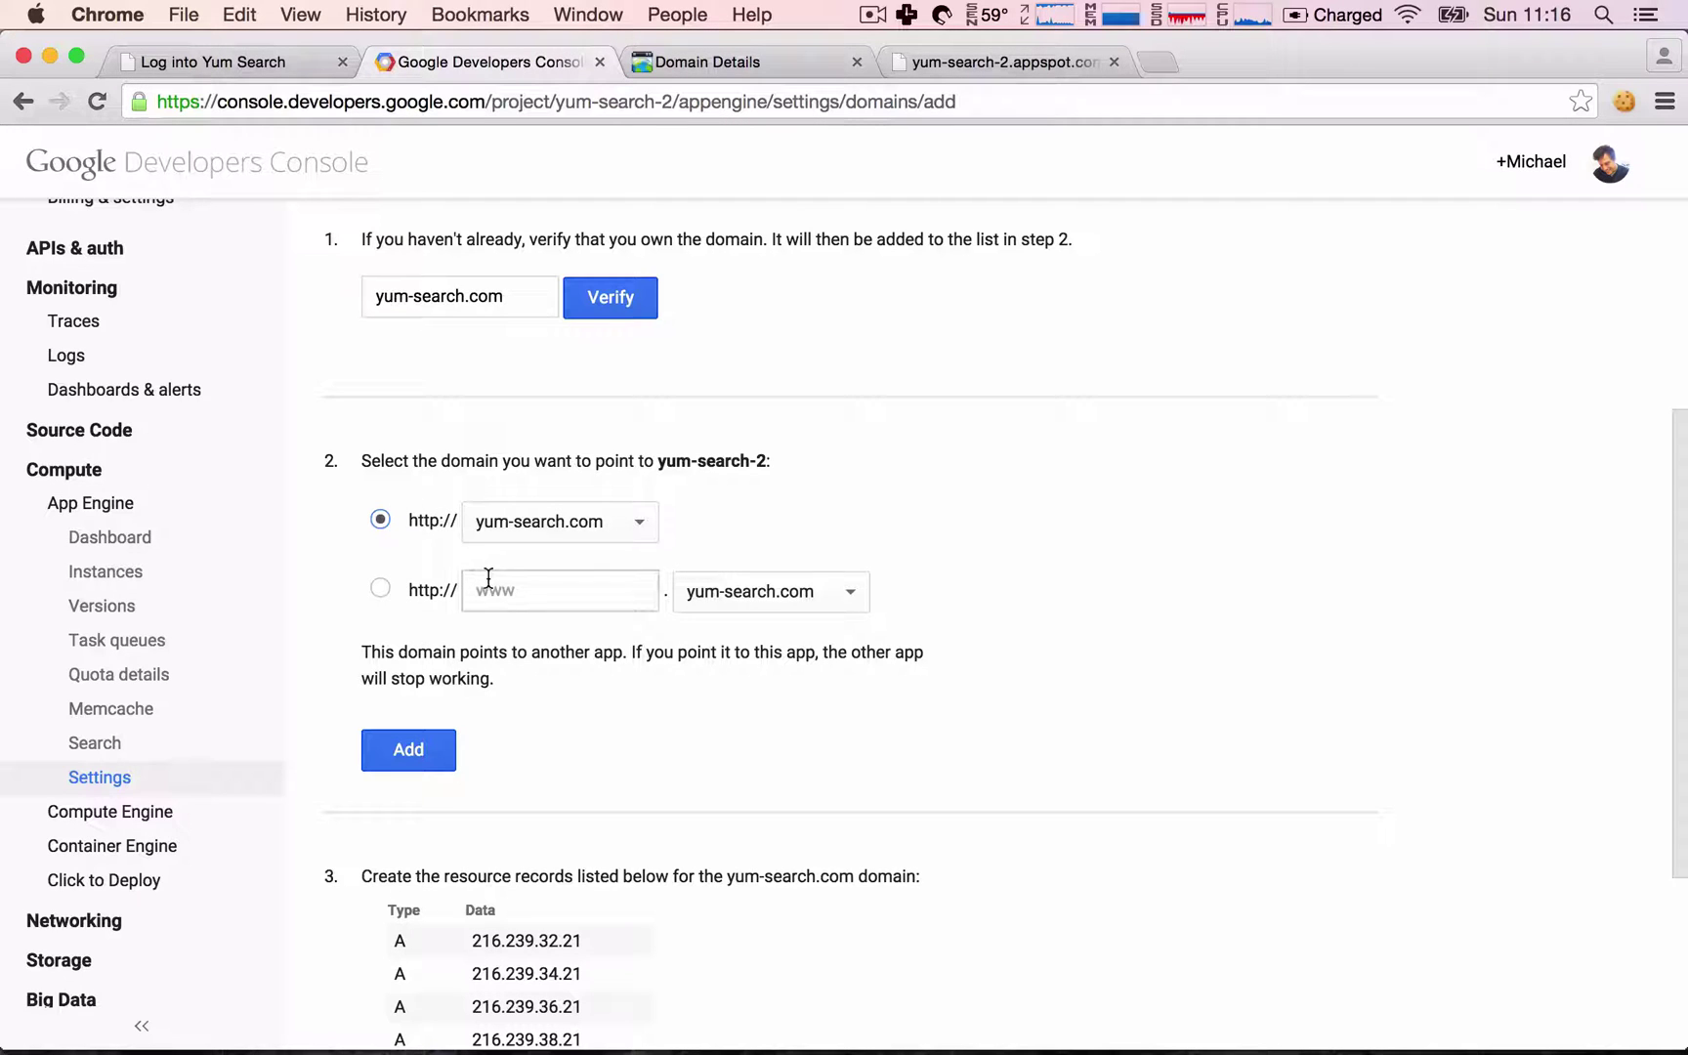
click(426, 748)
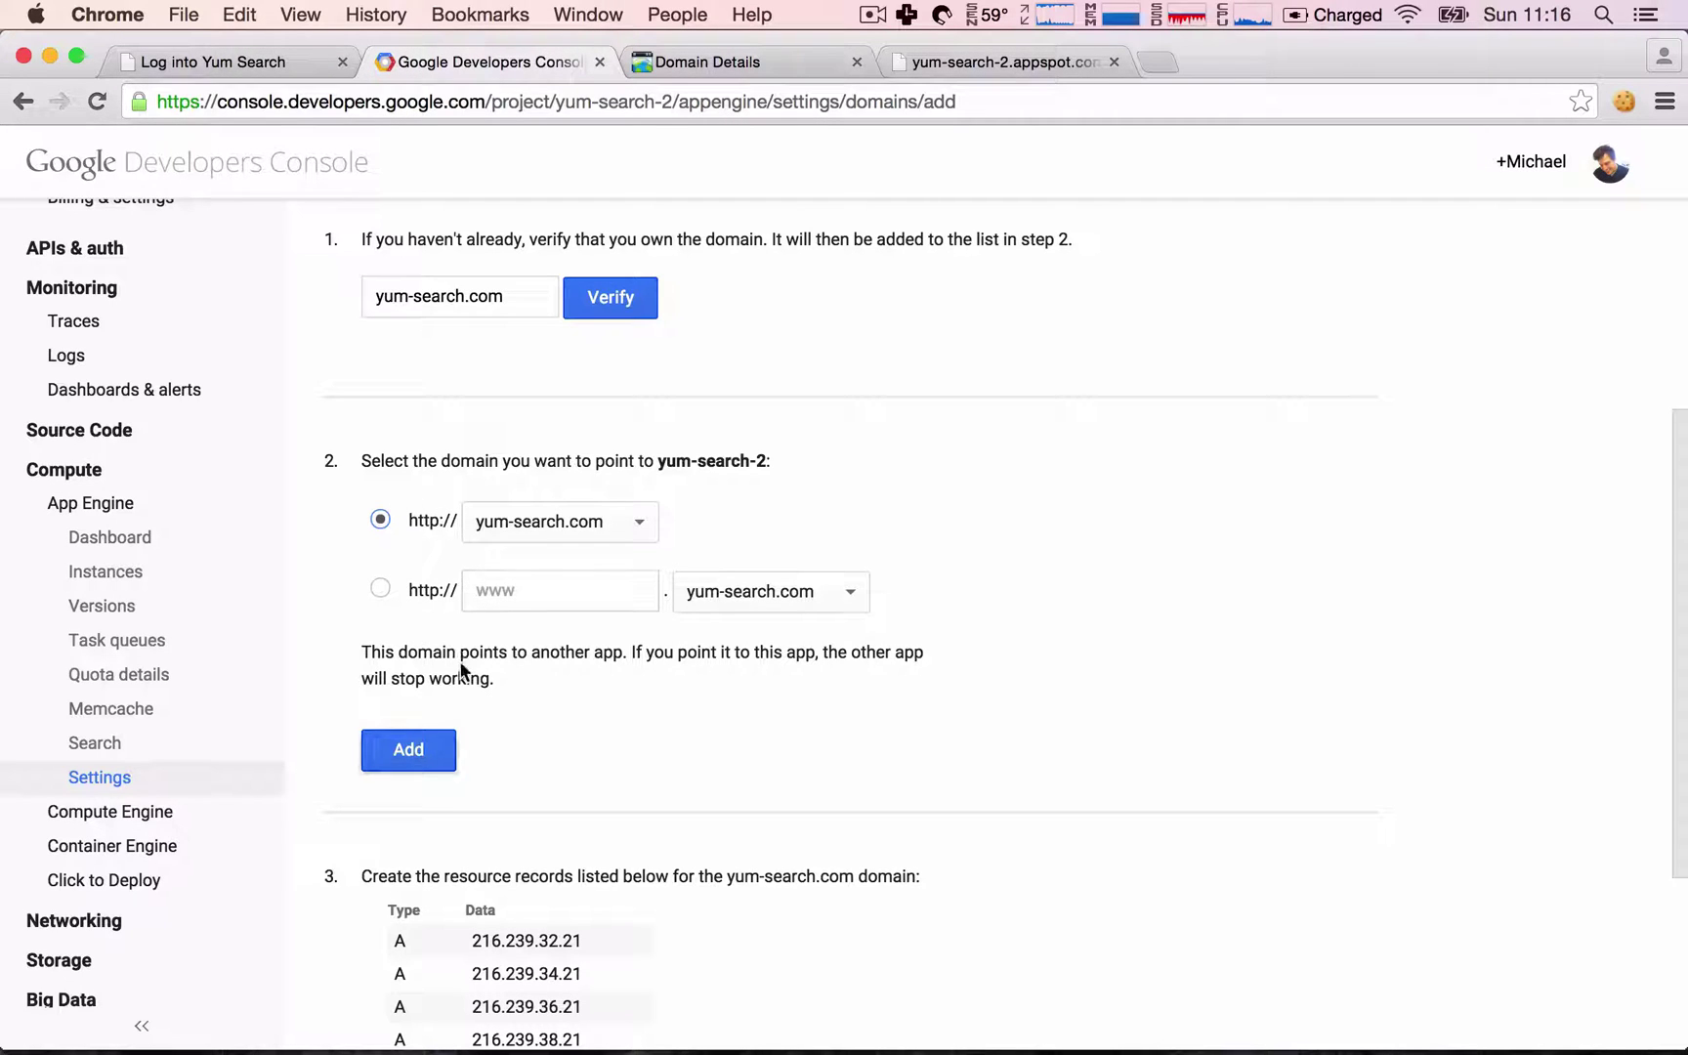
click(528, 586)
click(410, 752)
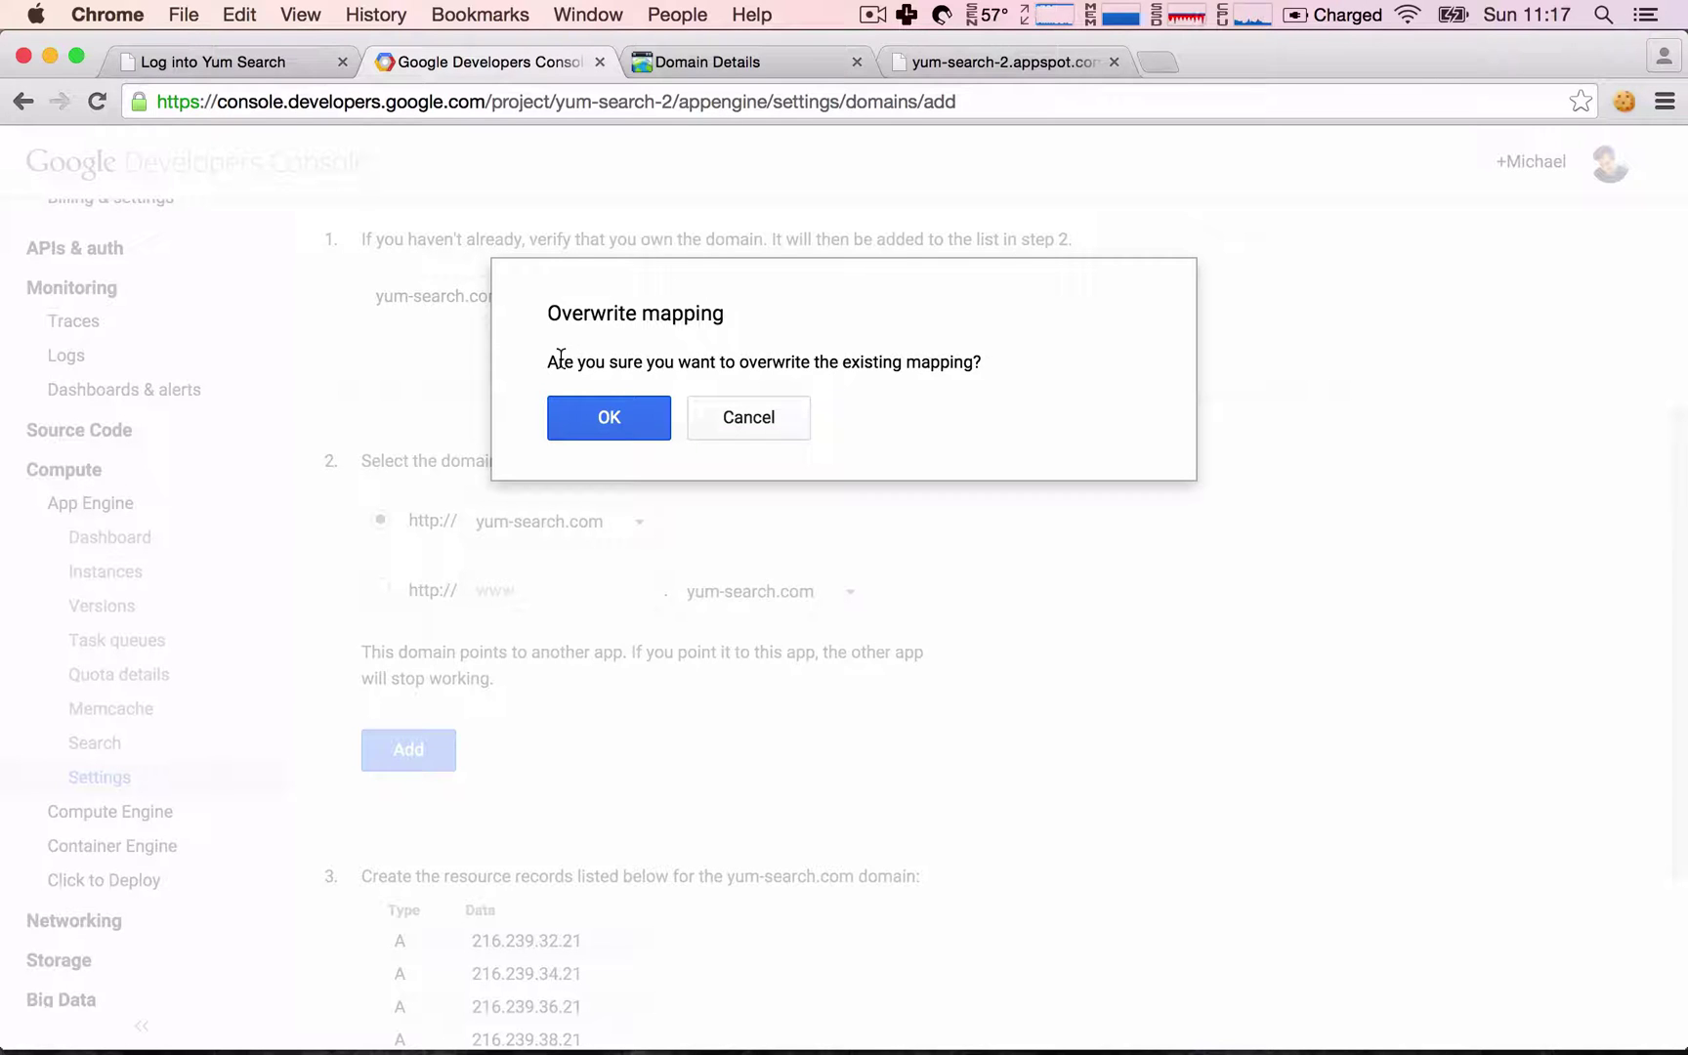
click(630, 420)
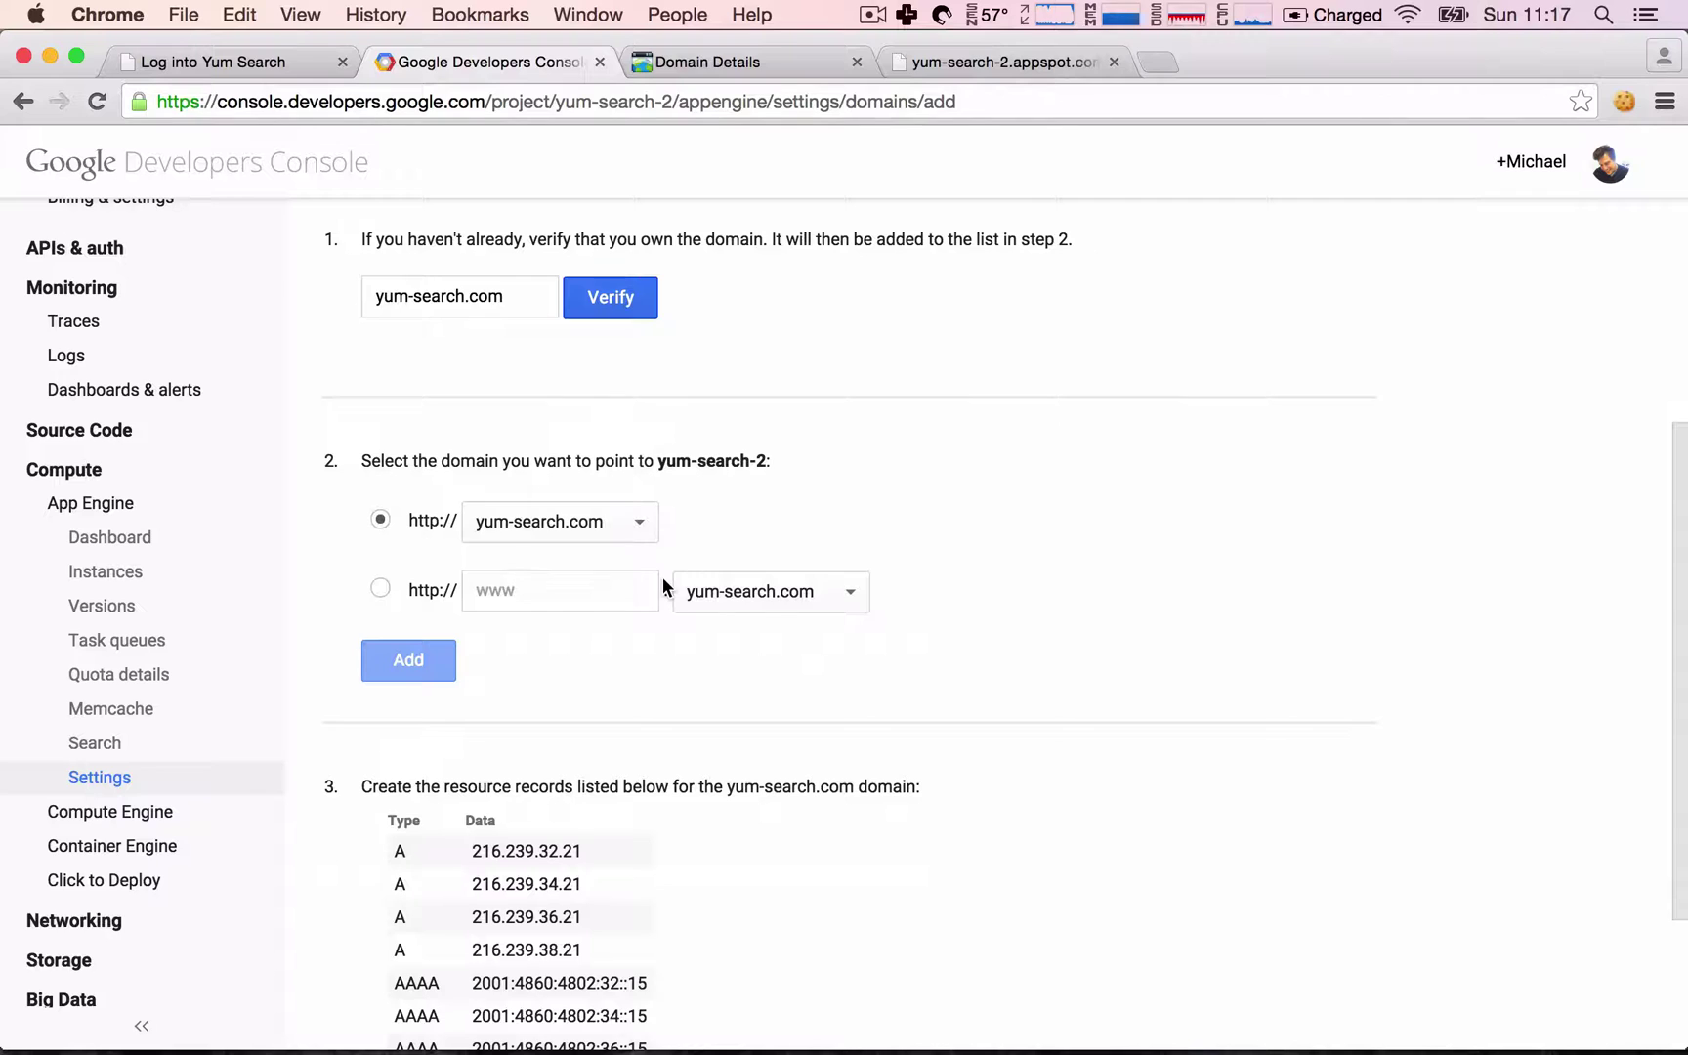
Step: Examine the A and AAAA resource records required for yum-search.com and find the A (Host) section in the GoDaddy zone file
scroll(670, 652, down, 2)
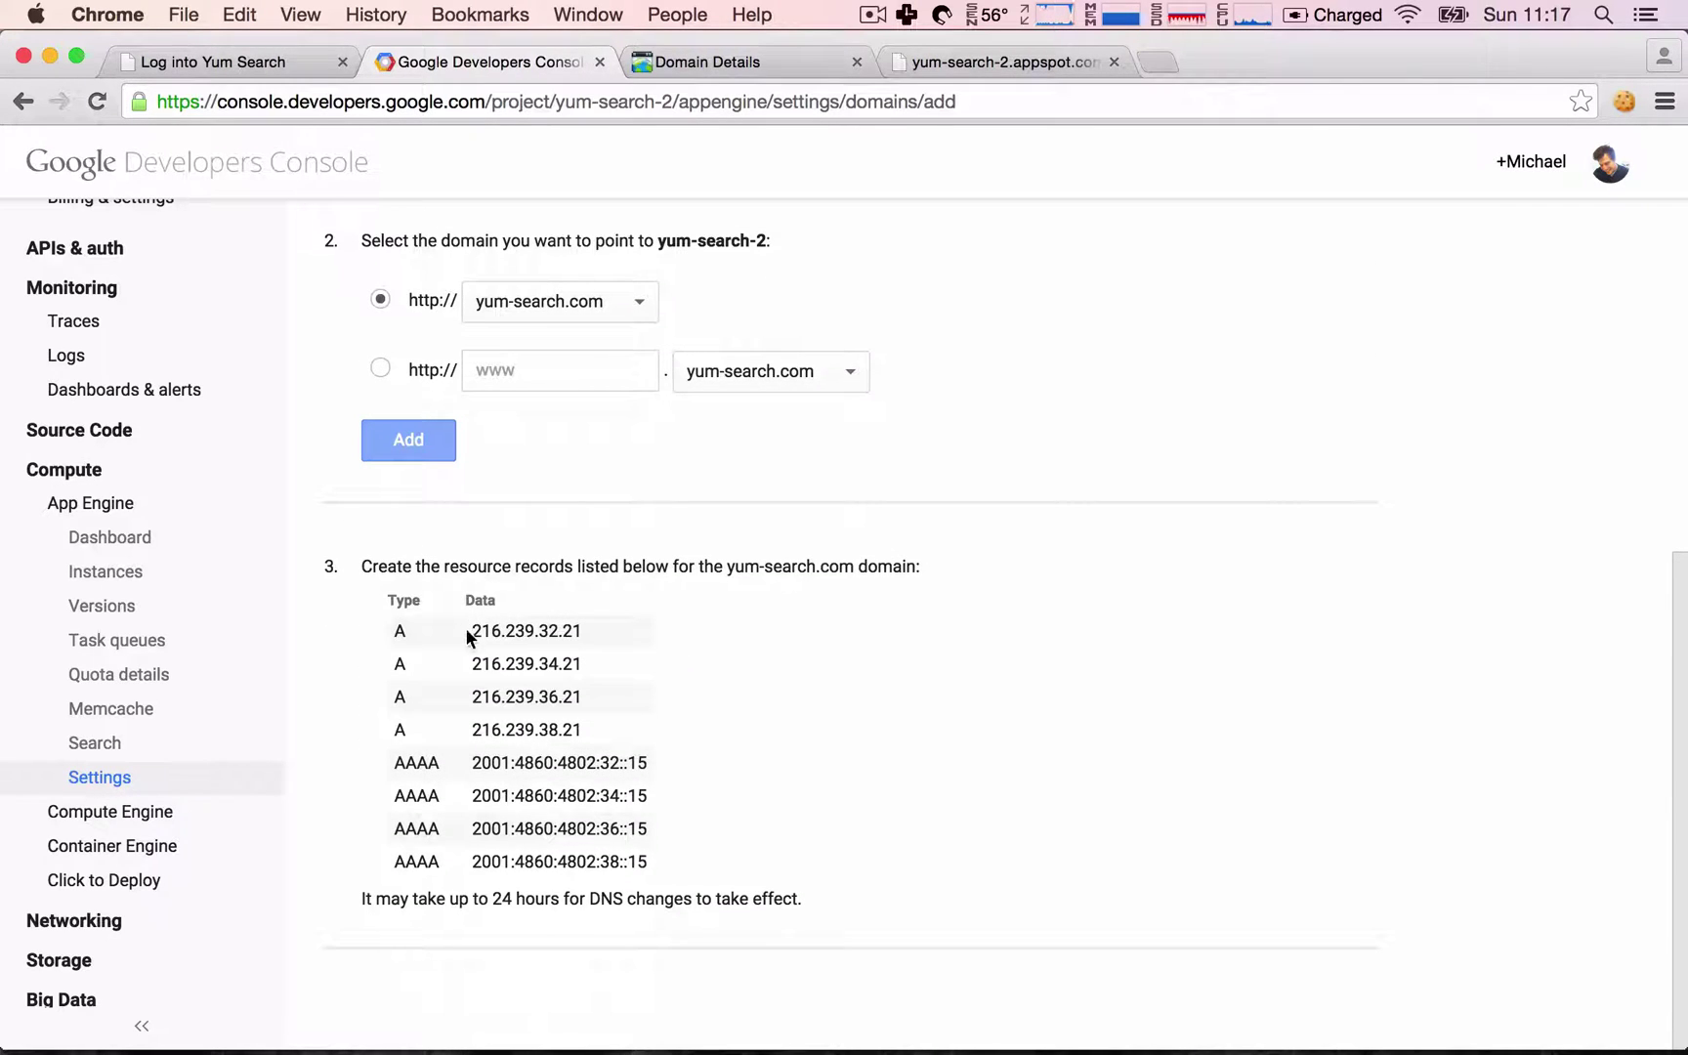
drag(449, 621, 584, 723)
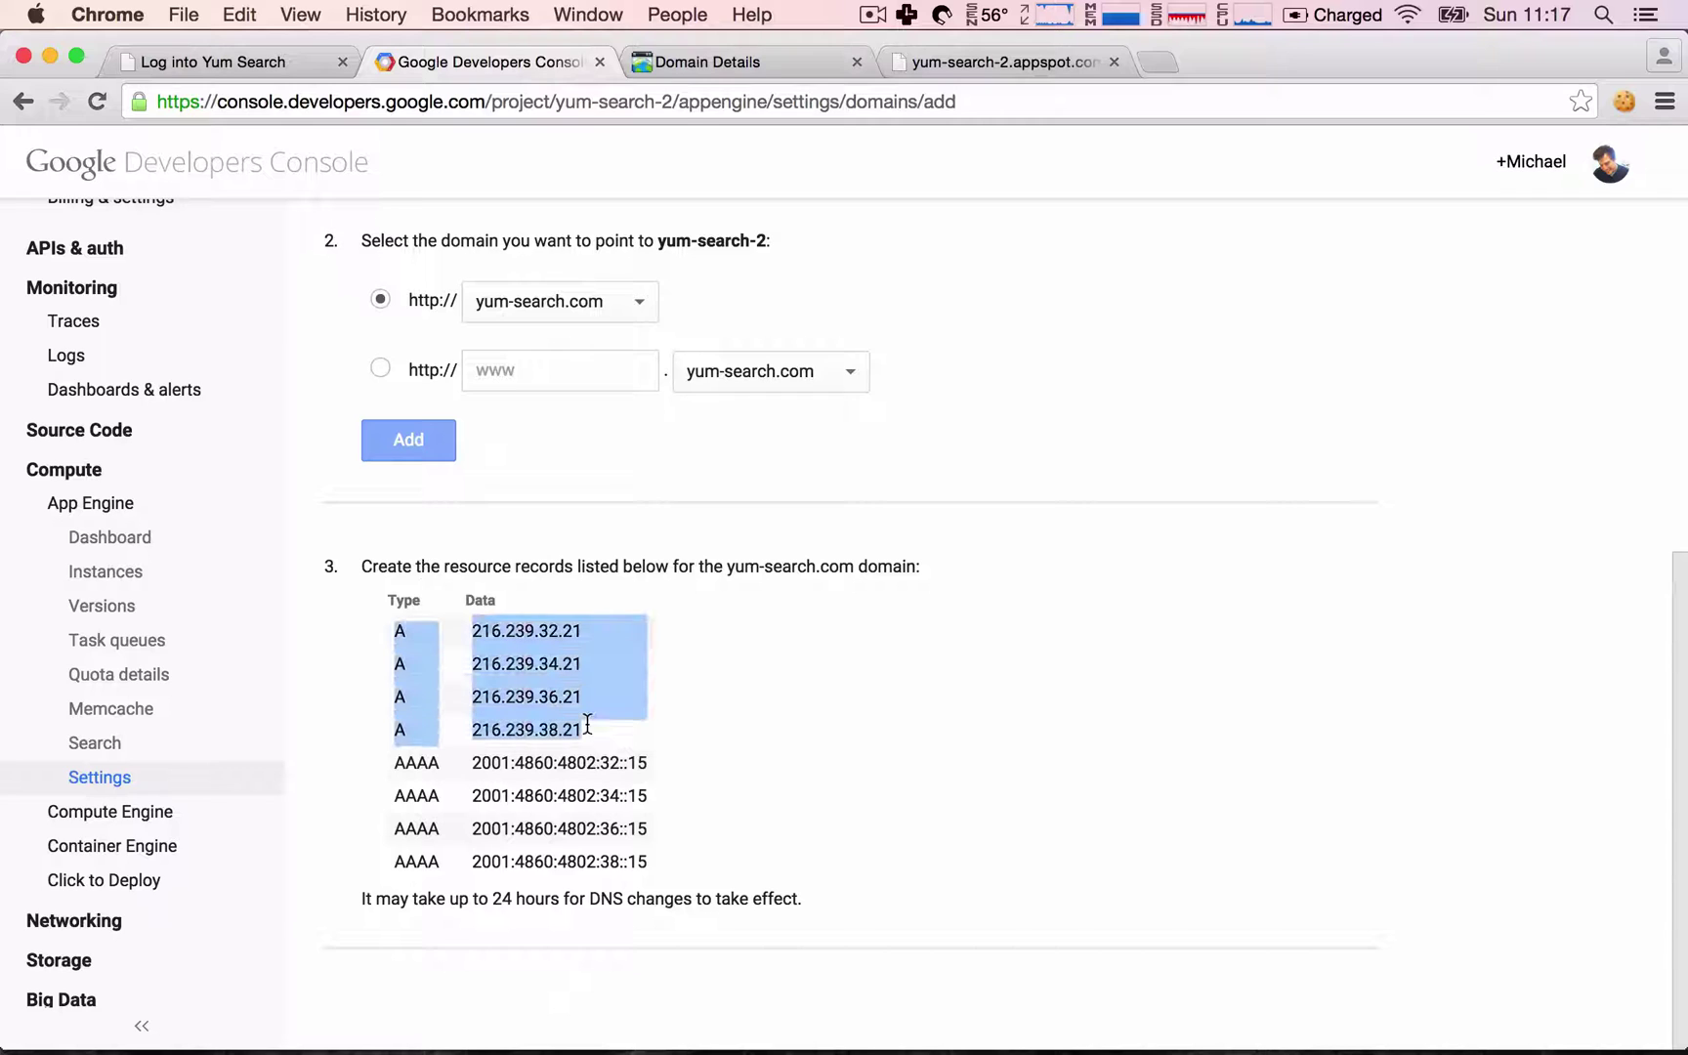
click(587, 728)
drag(433, 625, 592, 732)
click(590, 734)
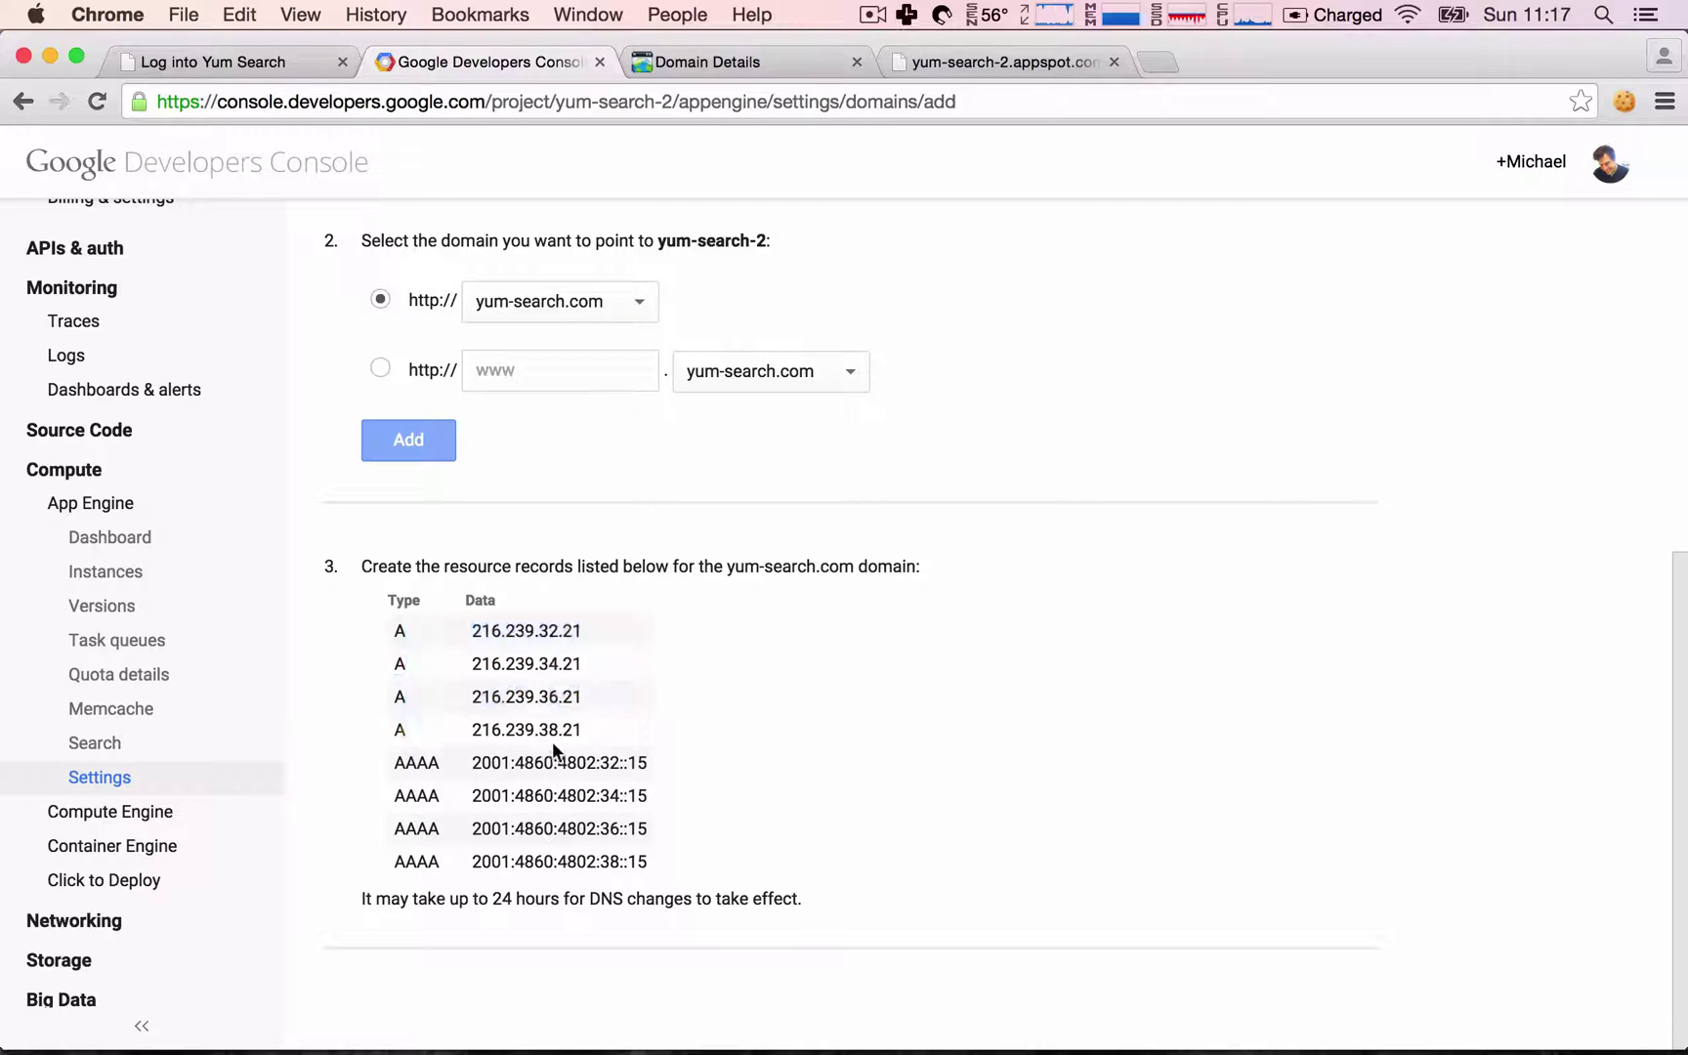
drag(400, 763, 585, 860)
click(584, 861)
drag(473, 629, 582, 720)
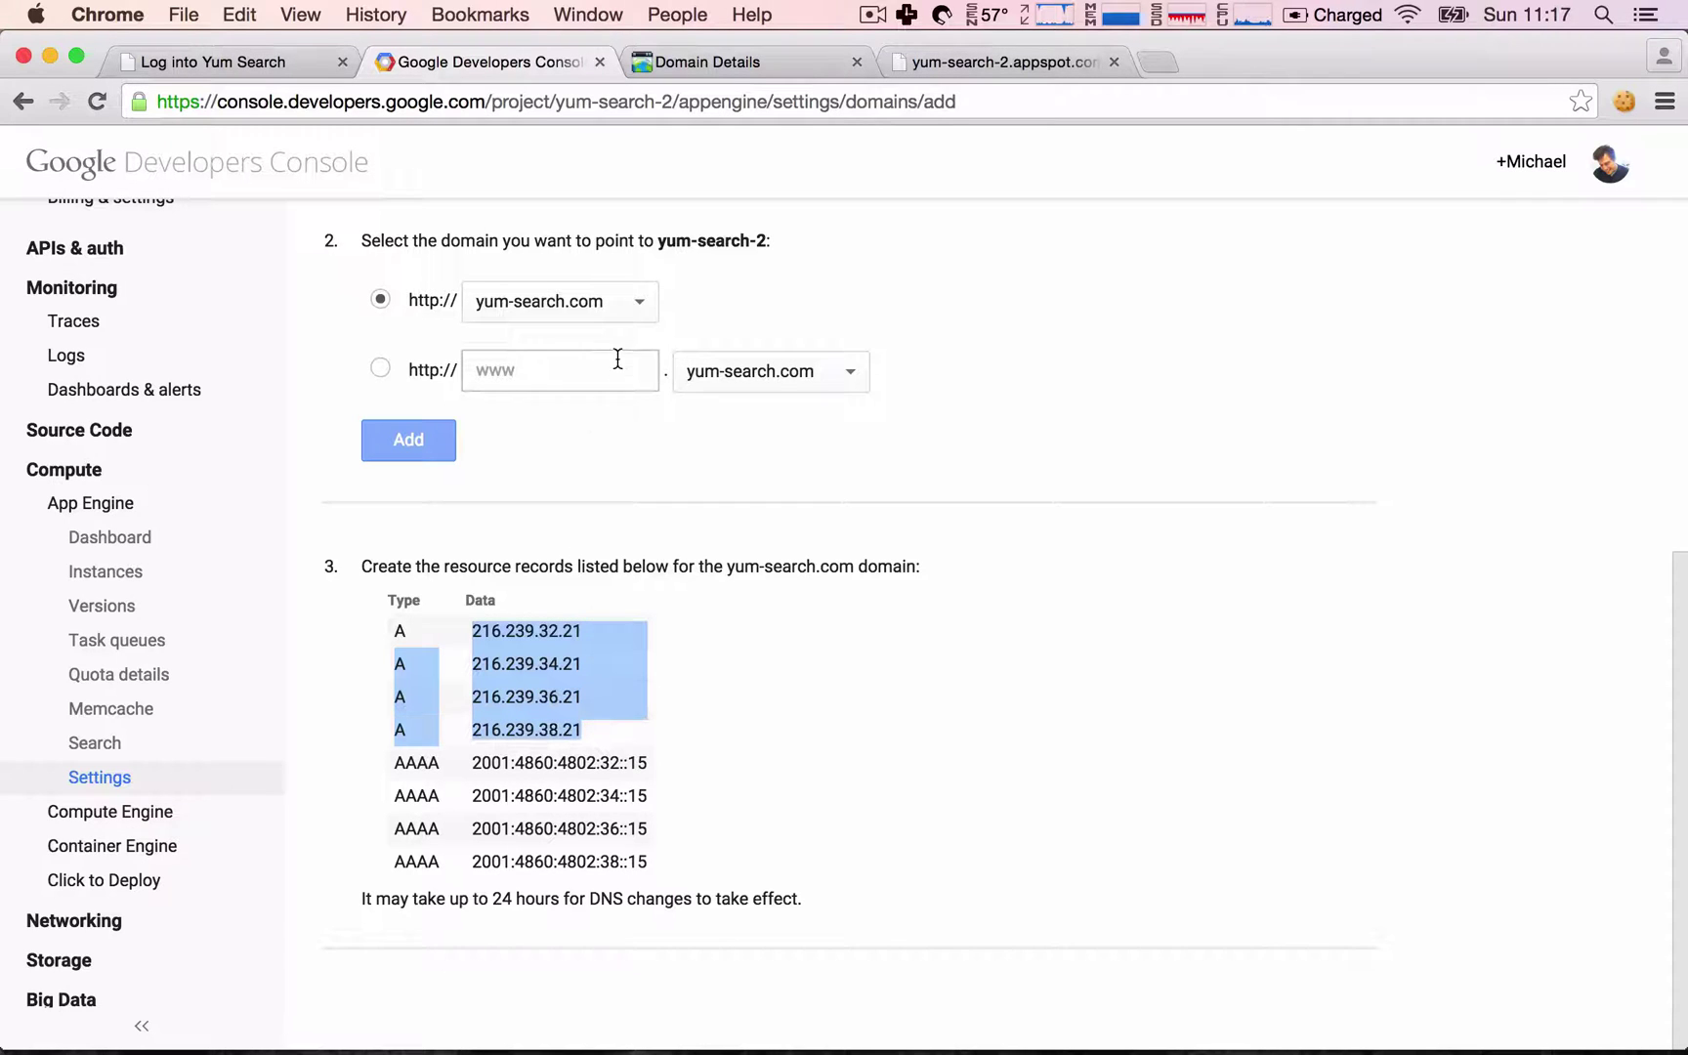
click(705, 63)
scroll(613, 449, up, 2)
scroll(613, 450, up, 10)
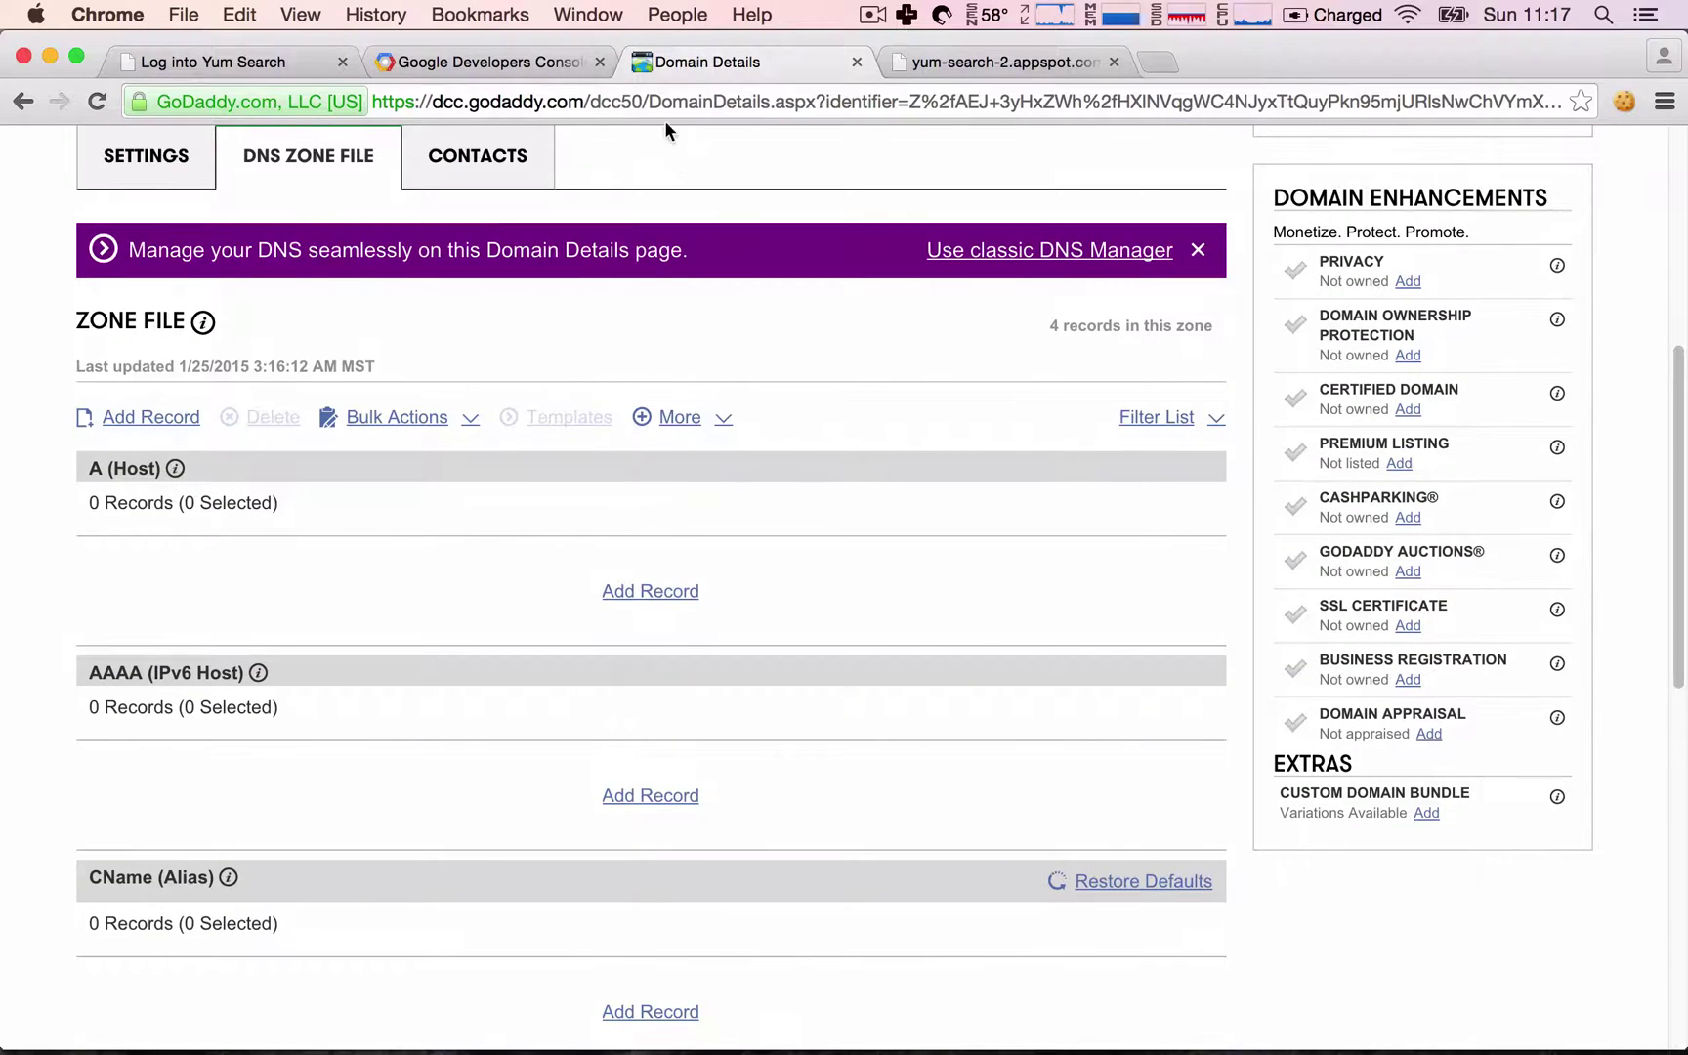
Step: Copy the first A record's address 216.239.32.21 from the Developers Console and return to the GoDaddy zone file
click(487, 62)
click(573, 607)
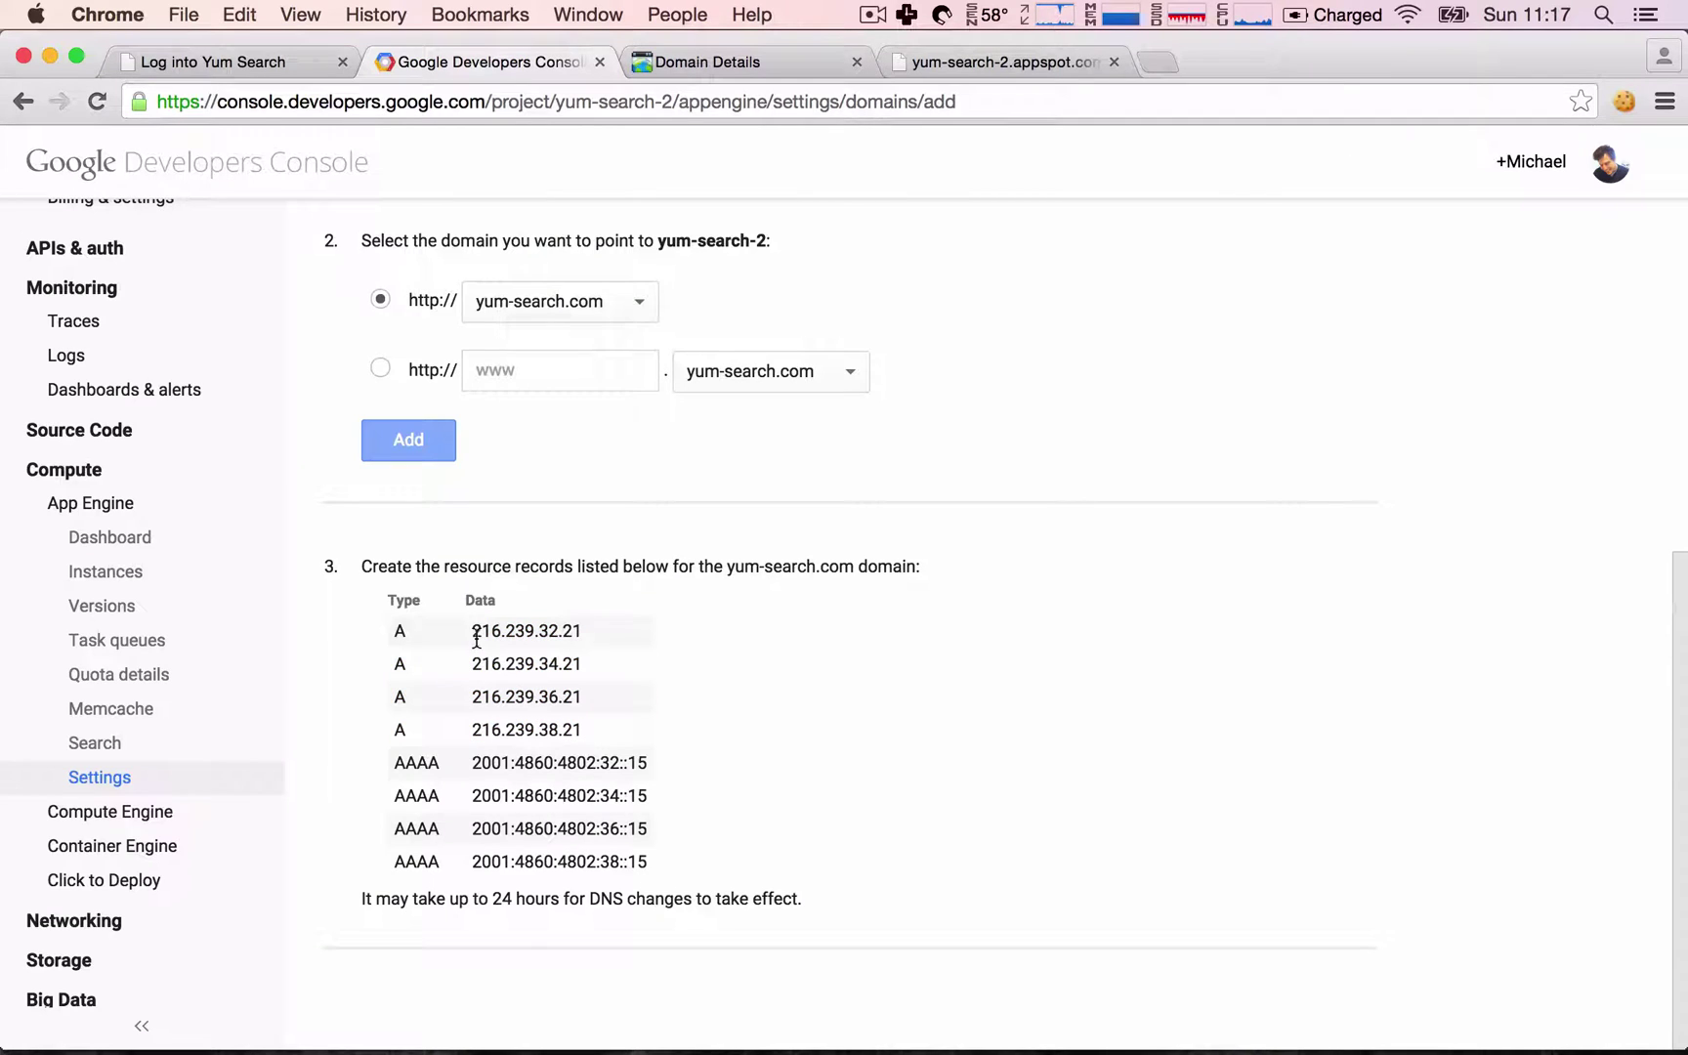
drag(470, 632, 584, 633)
right_click(569, 630)
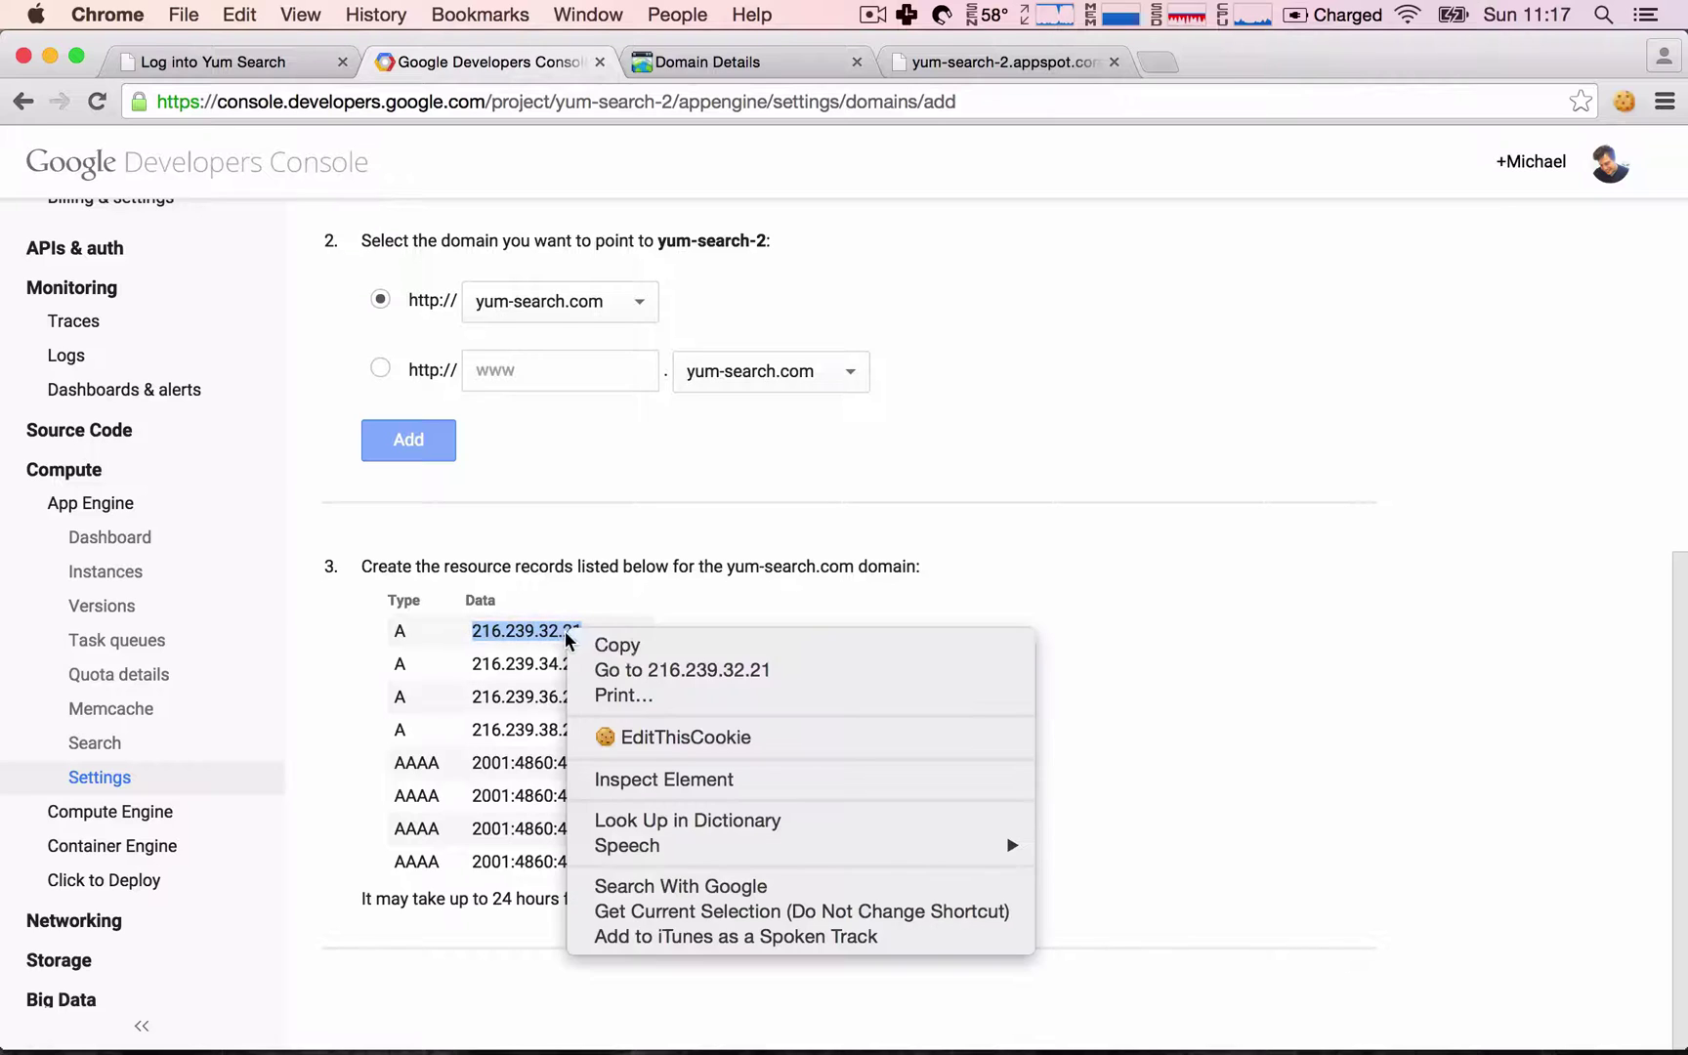
click(616, 645)
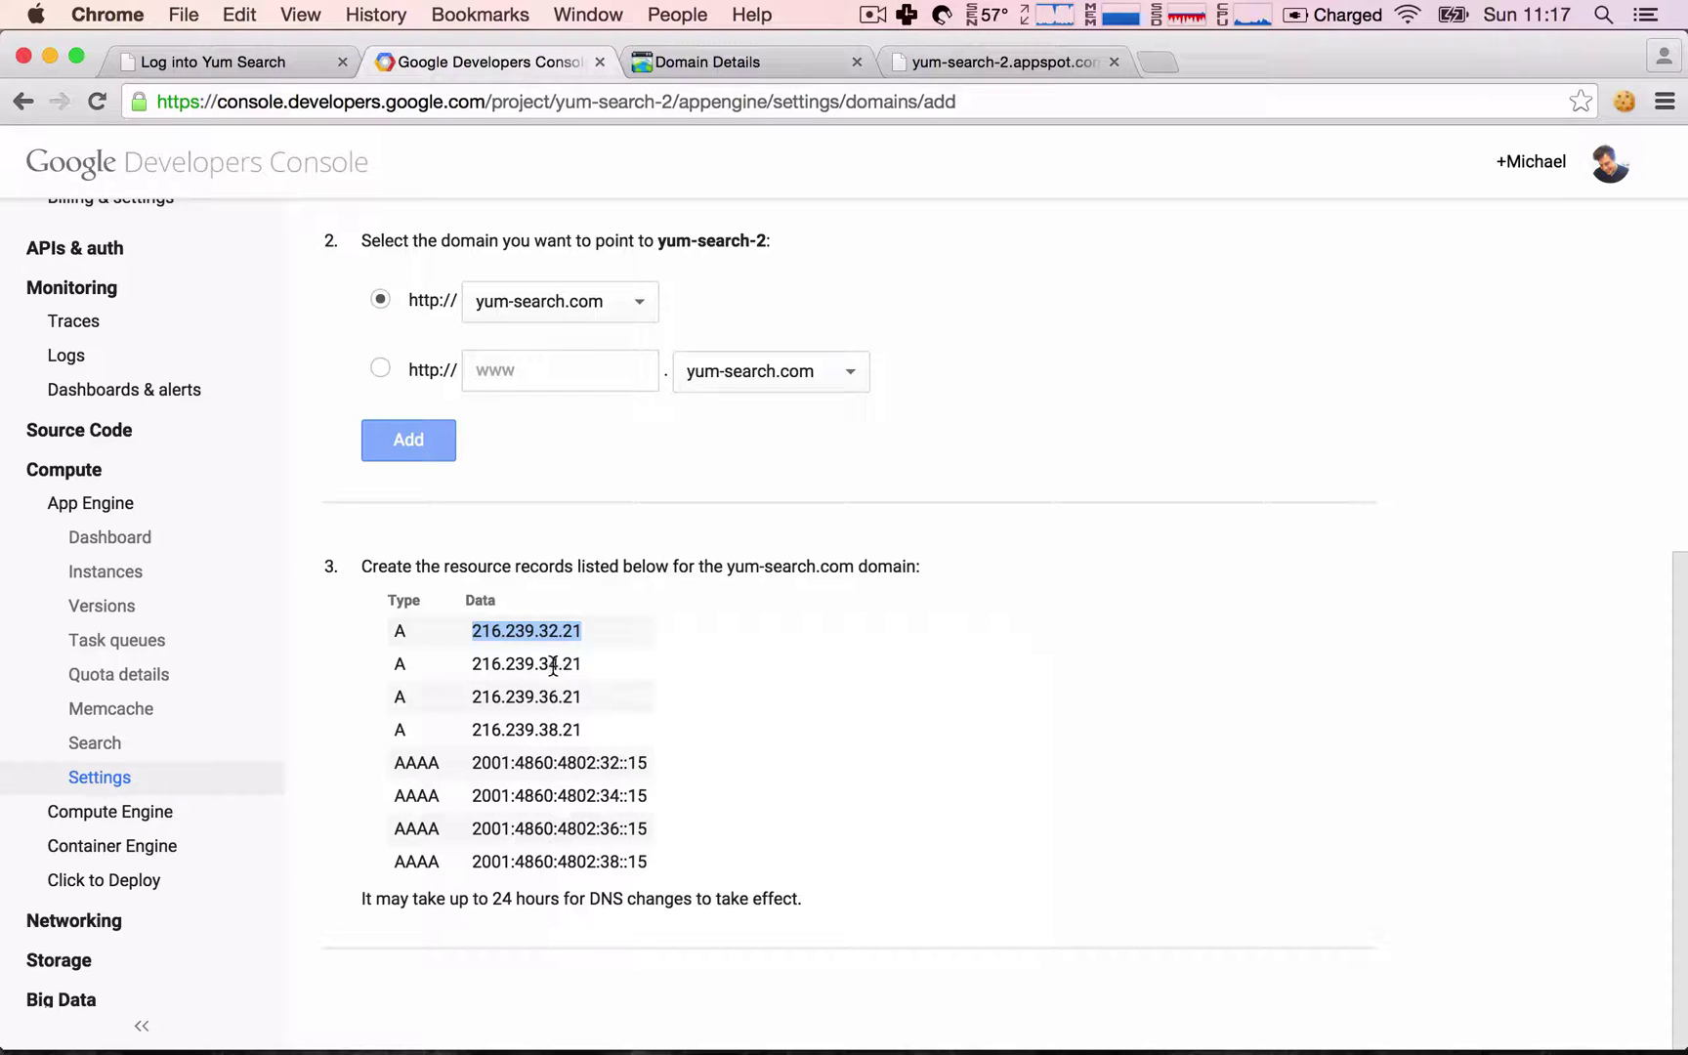
click(543, 631)
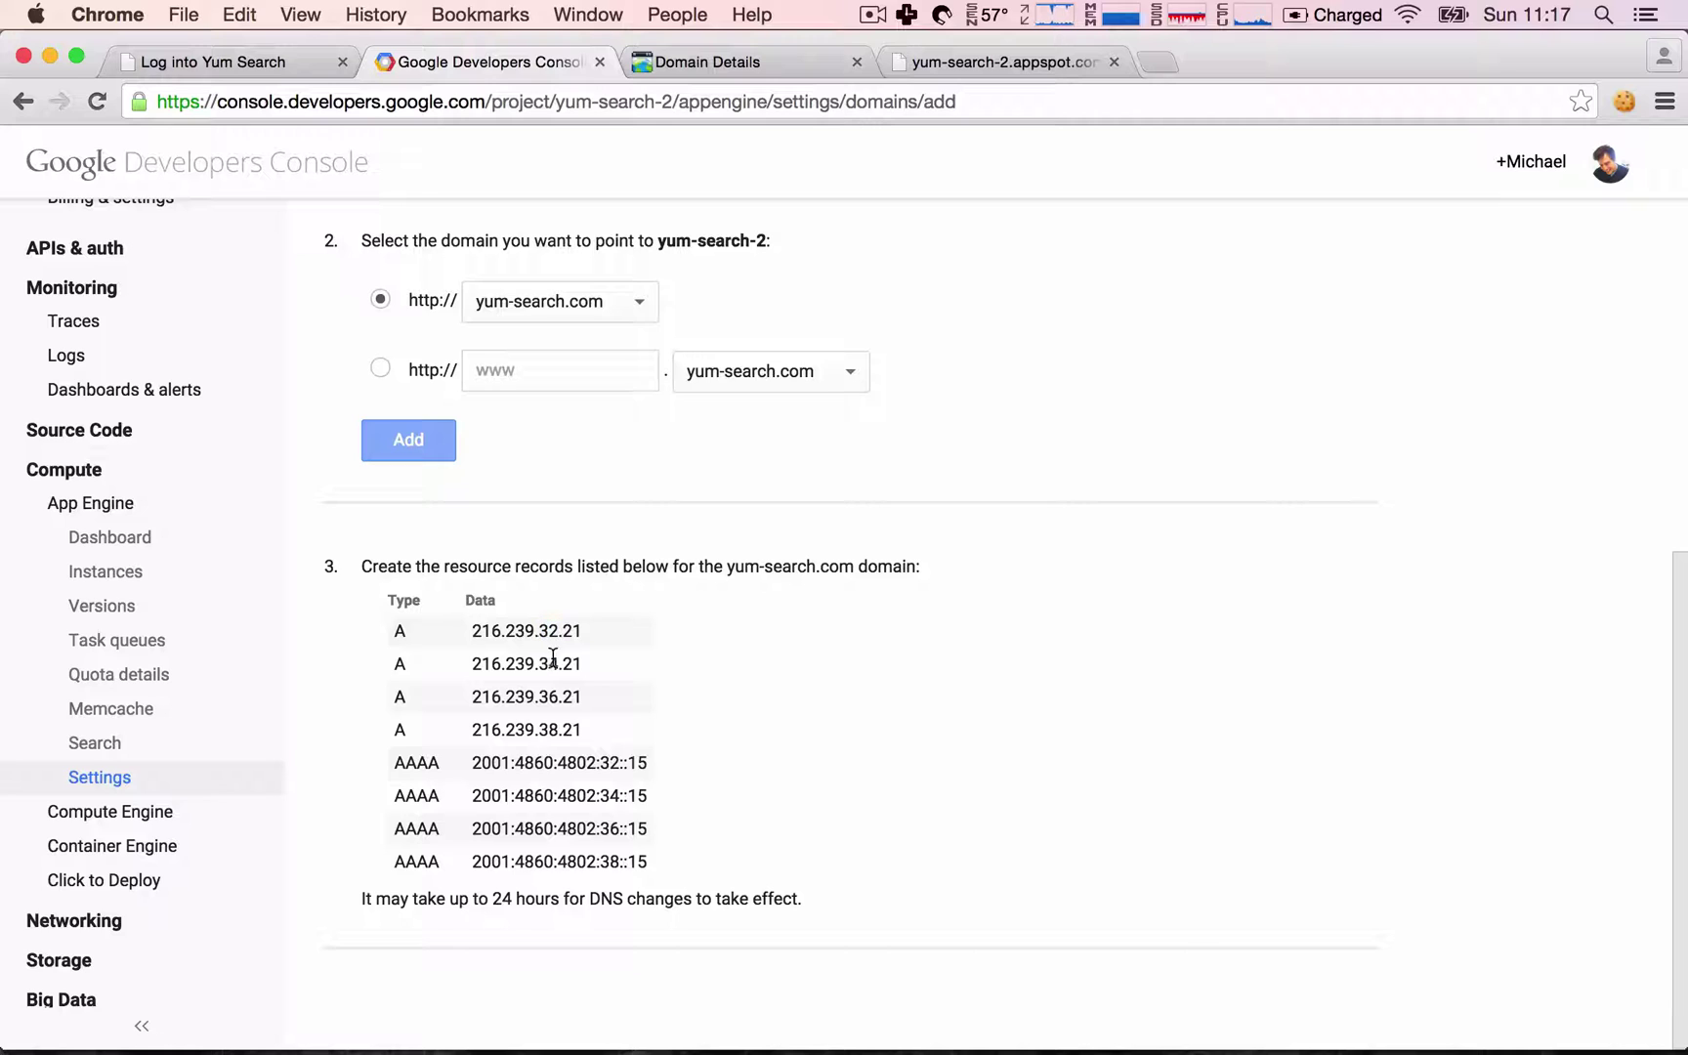
drag(541, 697, 547, 692)
click(544, 728)
click(790, 64)
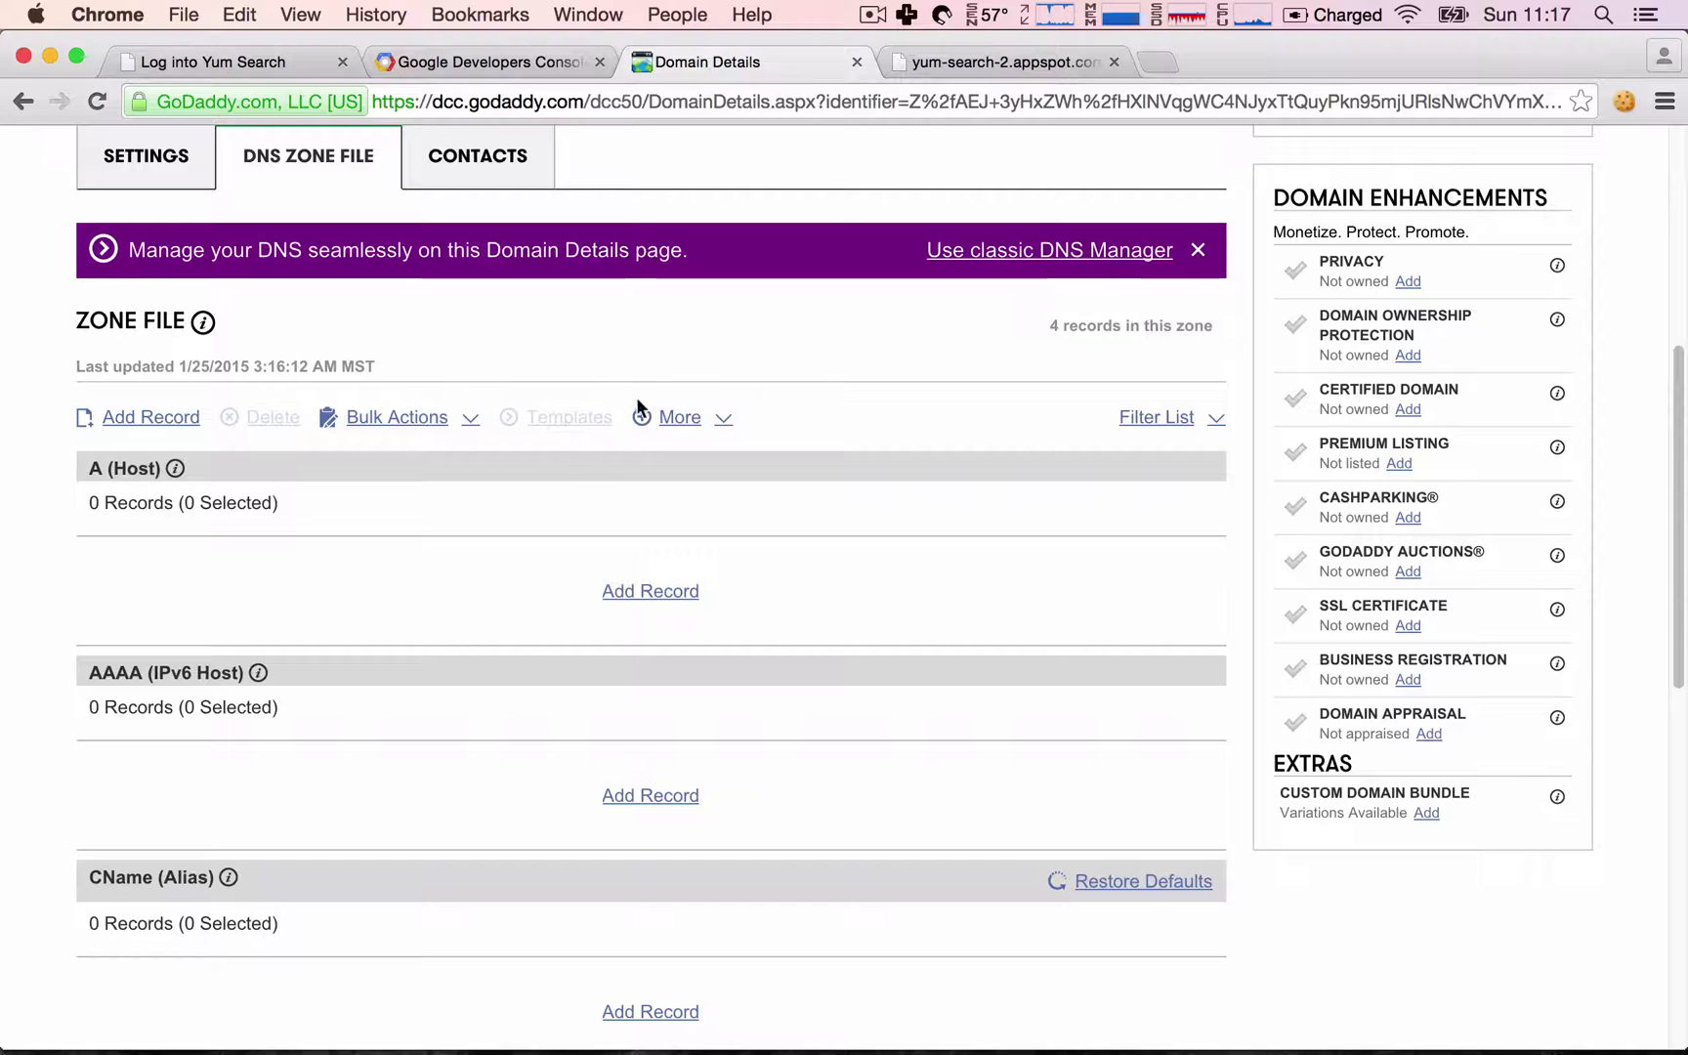
Step: Add an A (Host) zone record for host @ pointing to 216.239.32.21, keeping the form open for another record
click(621, 596)
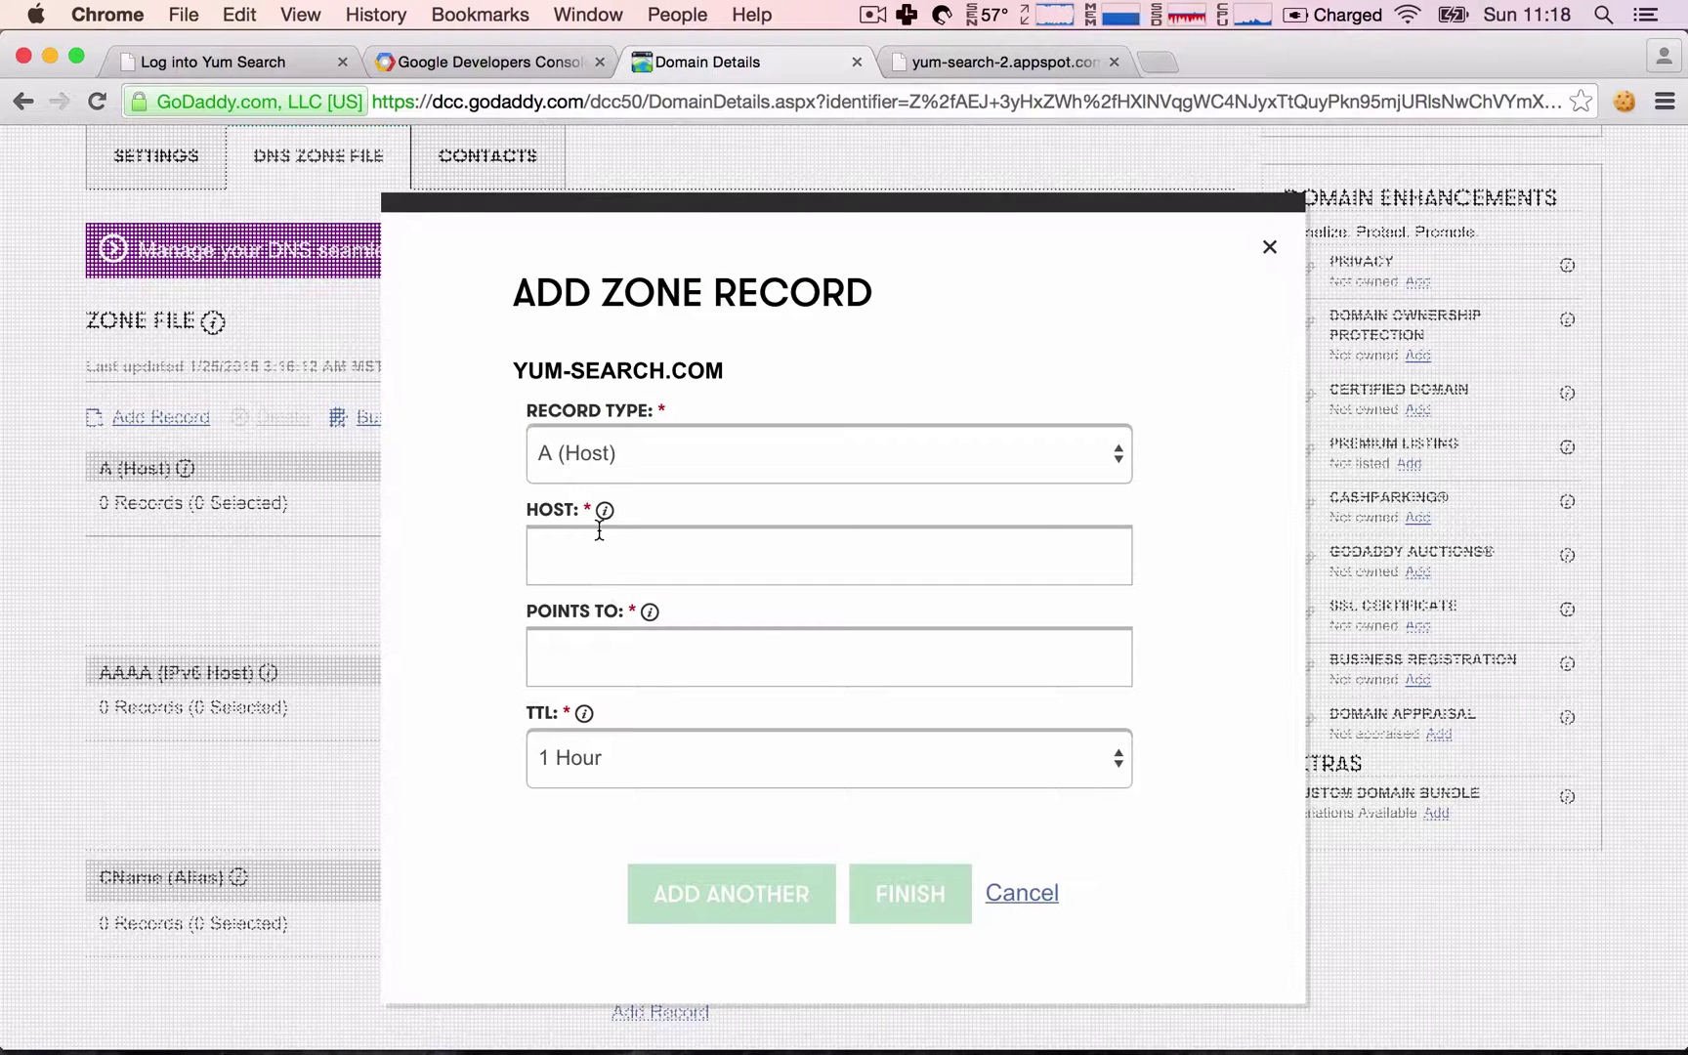
click(599, 530)
text(@)
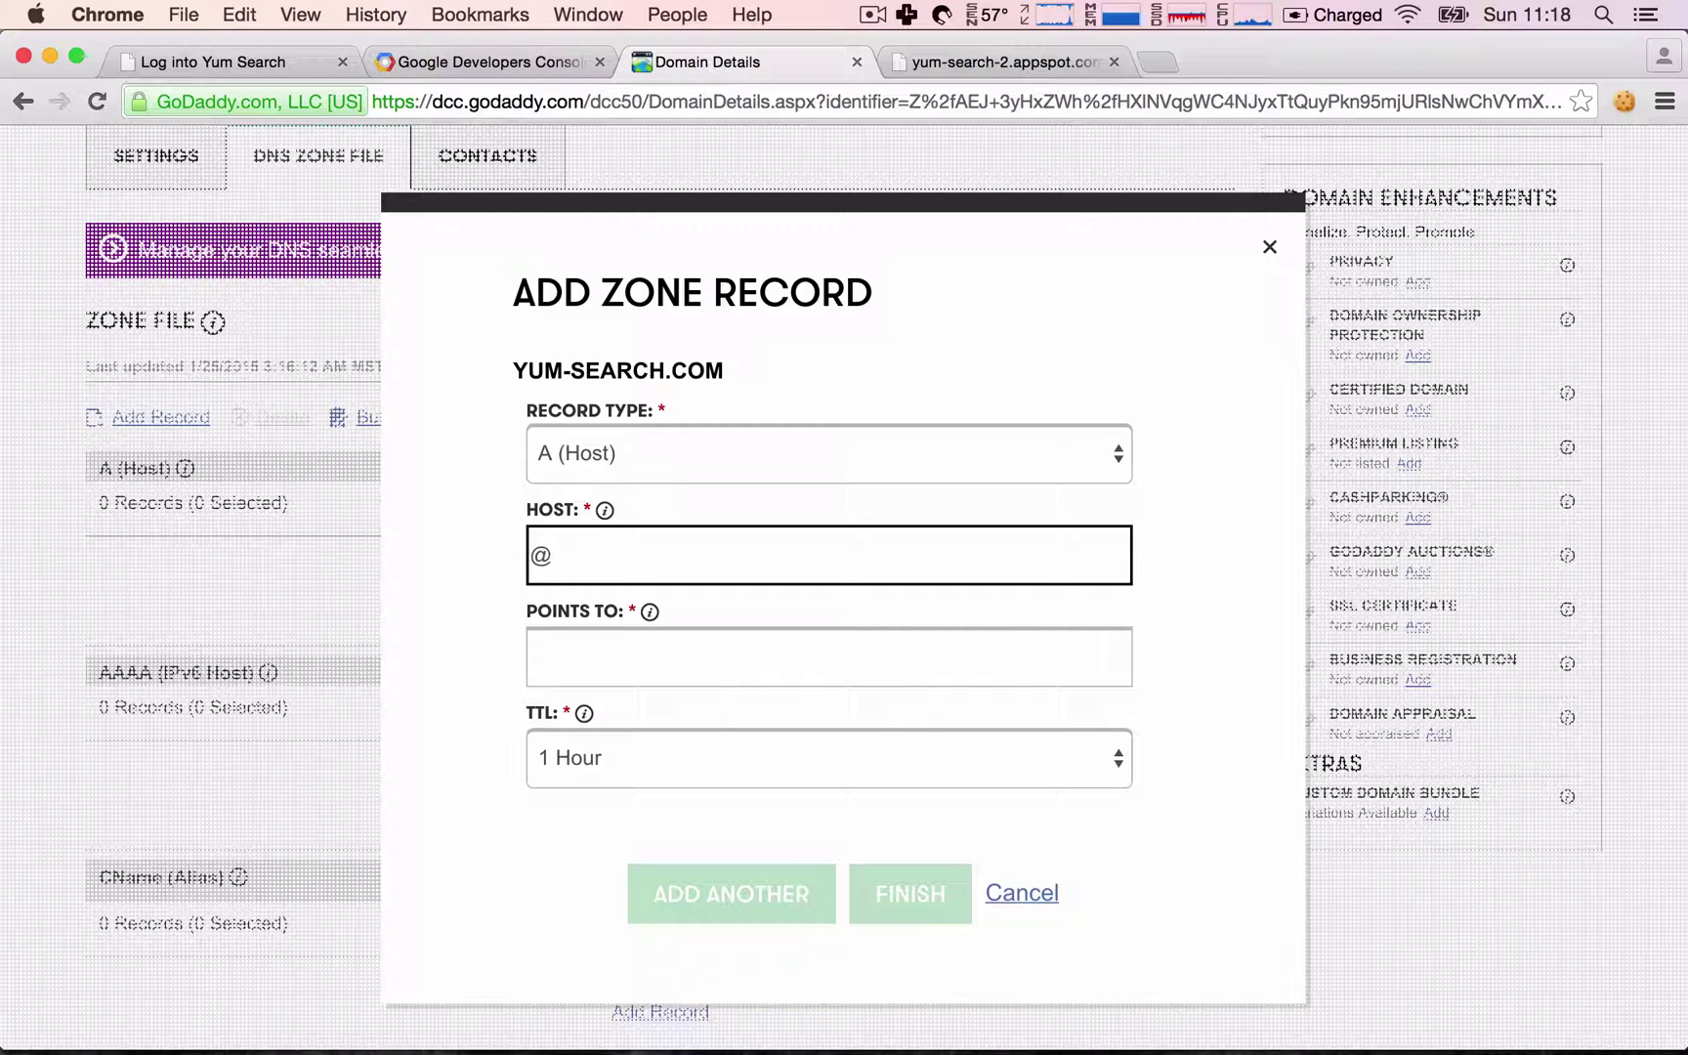
key(Tab)
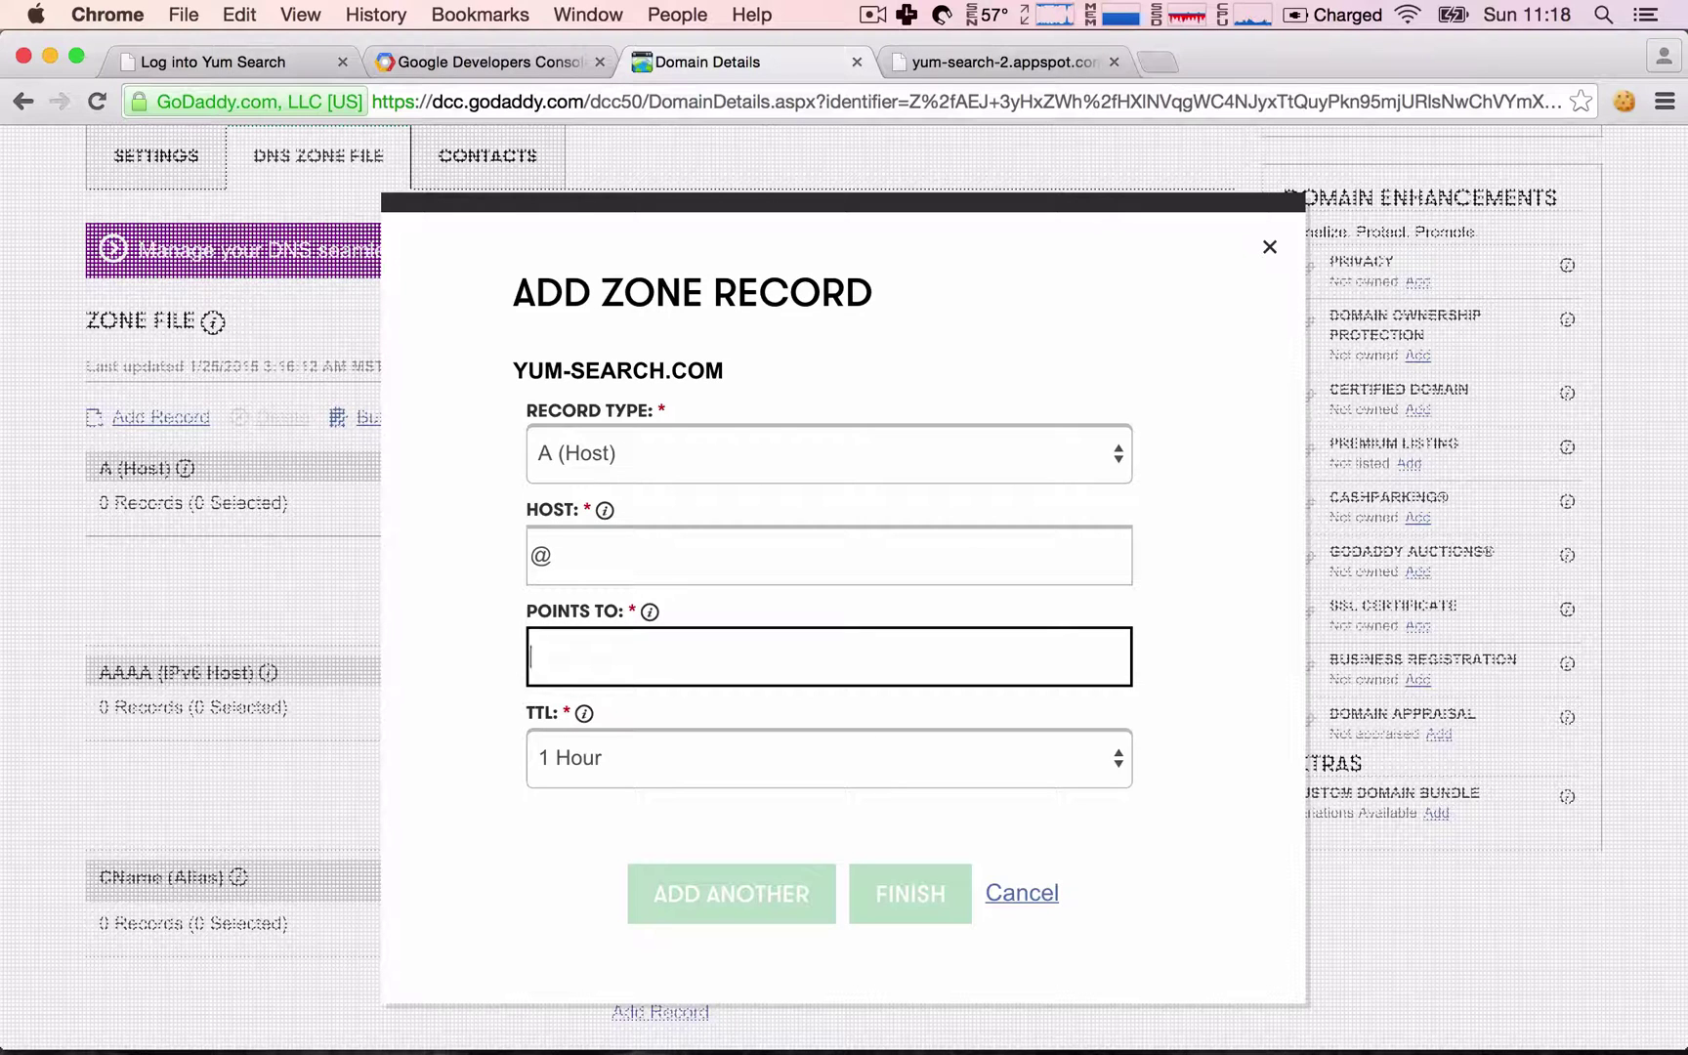
key(super+v)
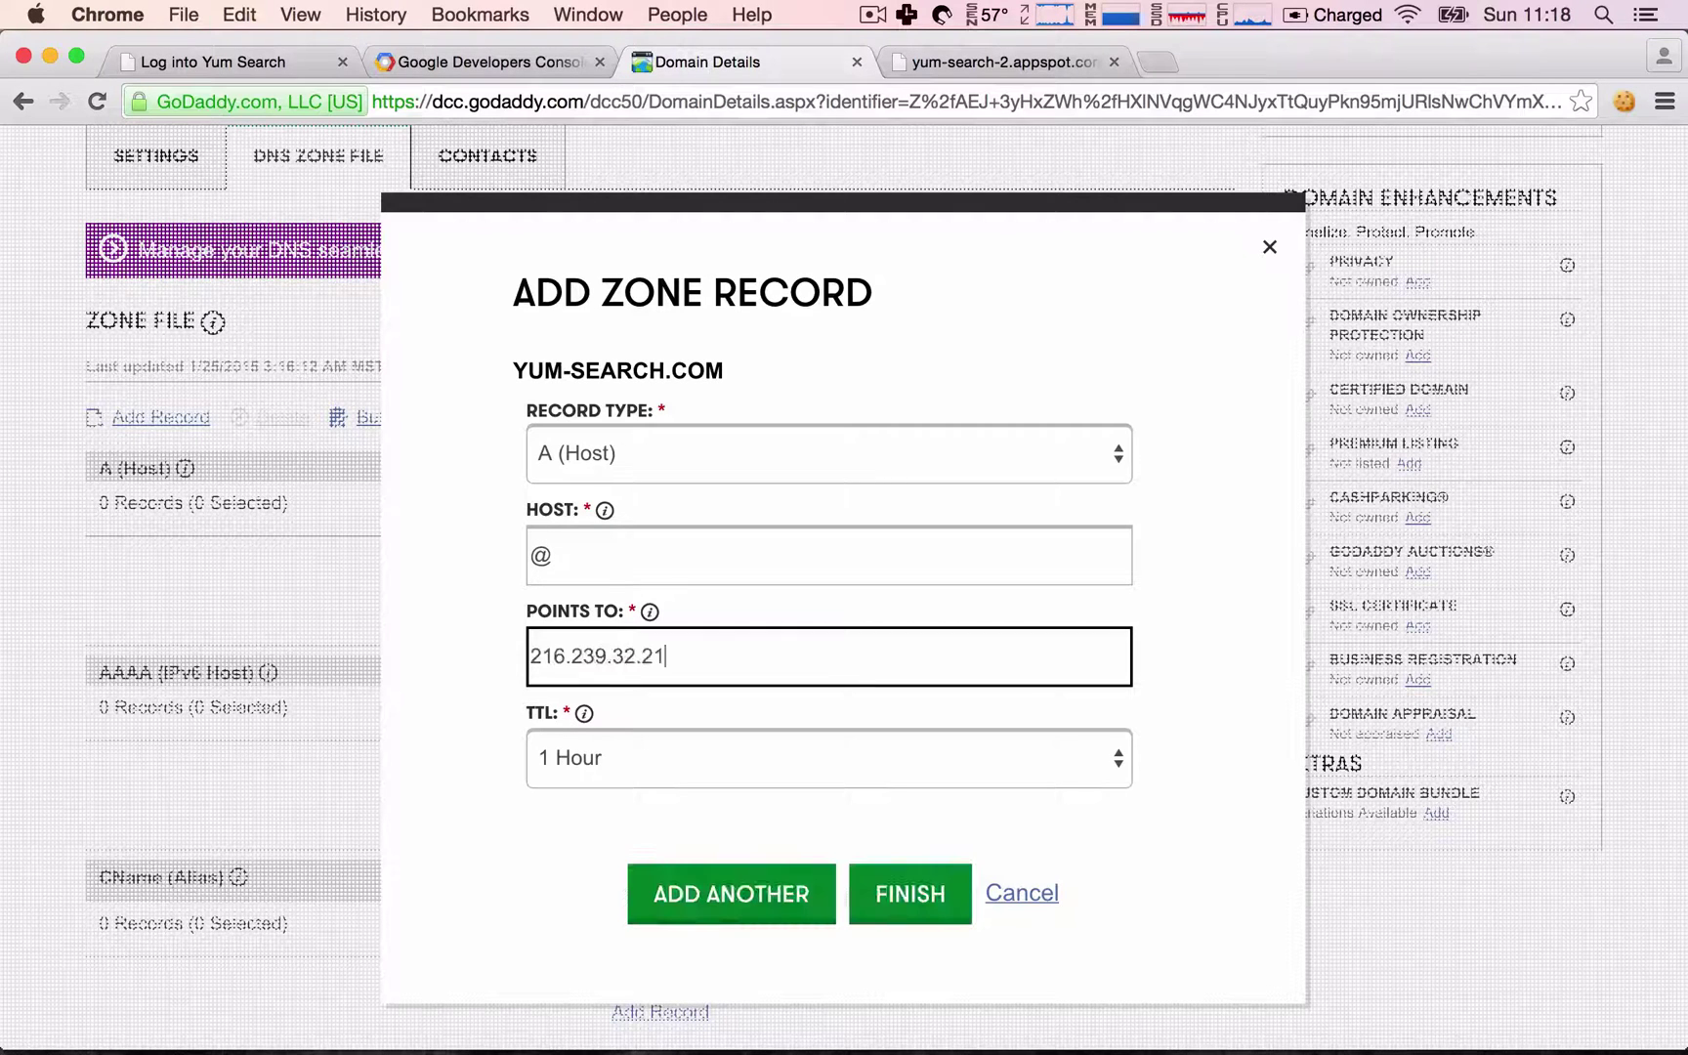
click(757, 912)
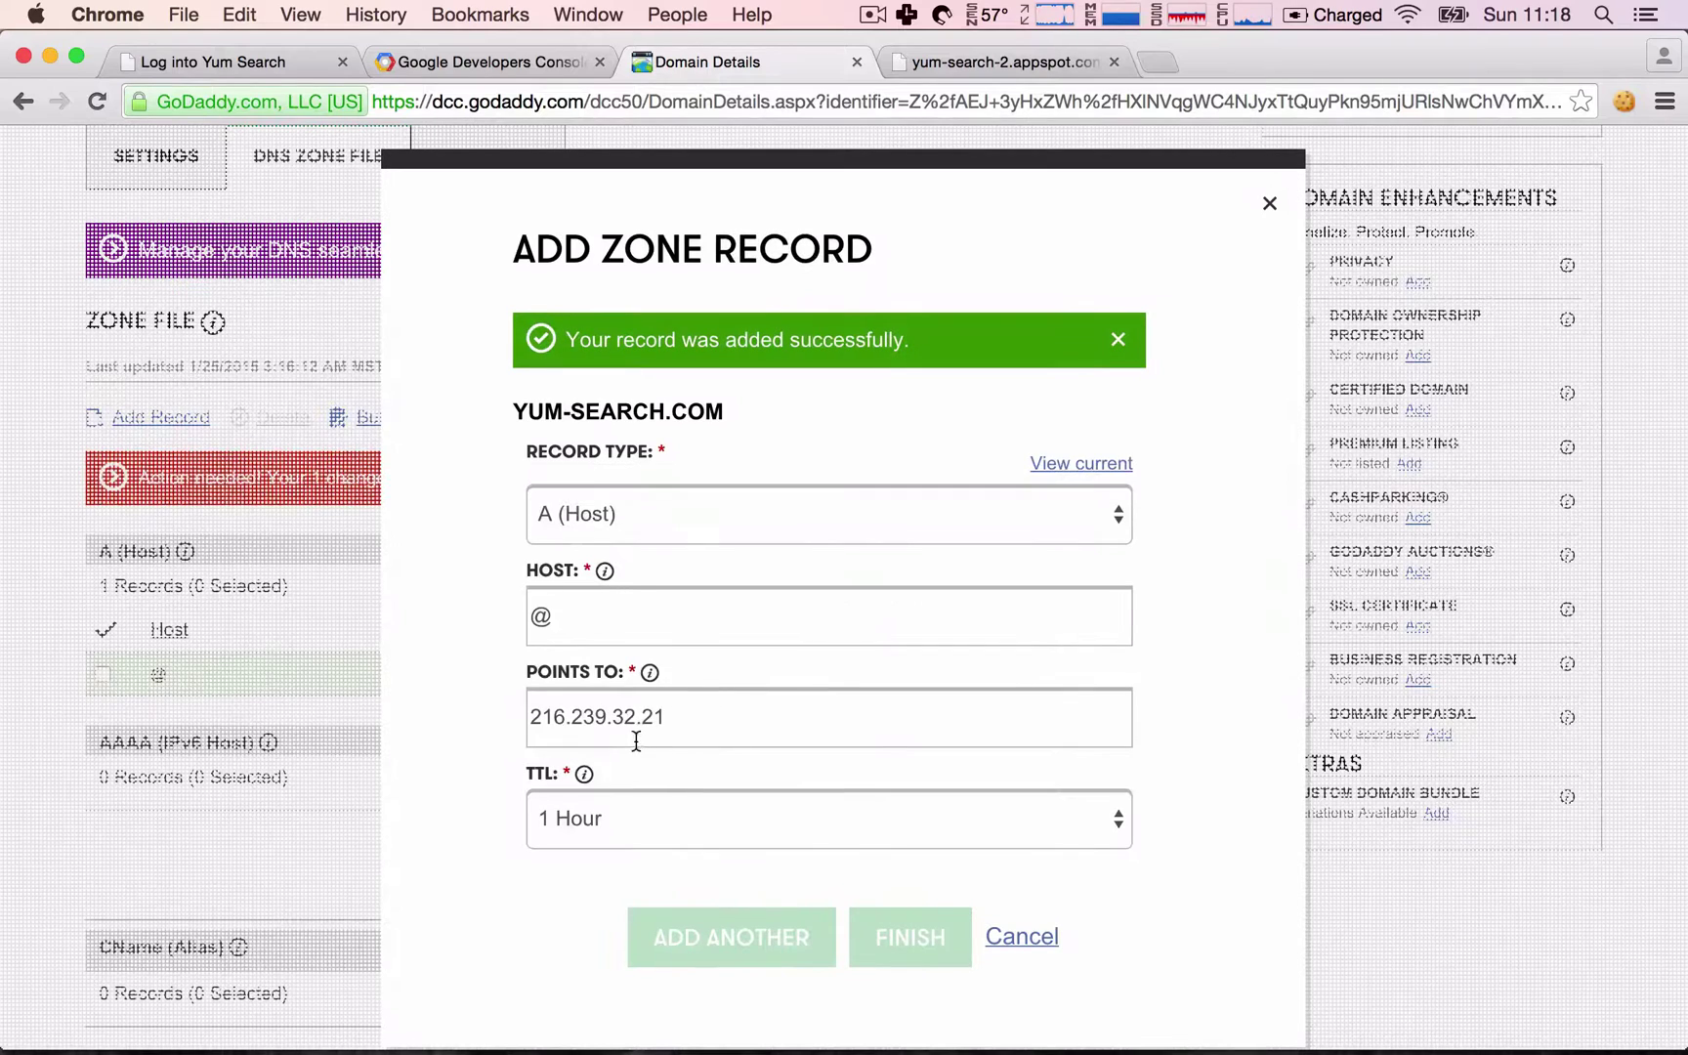
Step: Add two more A (Host) records for host @, pointing to 216.239.34.21 and 216.239.36.21
click(635, 716)
key(BackSpace)
text(4)
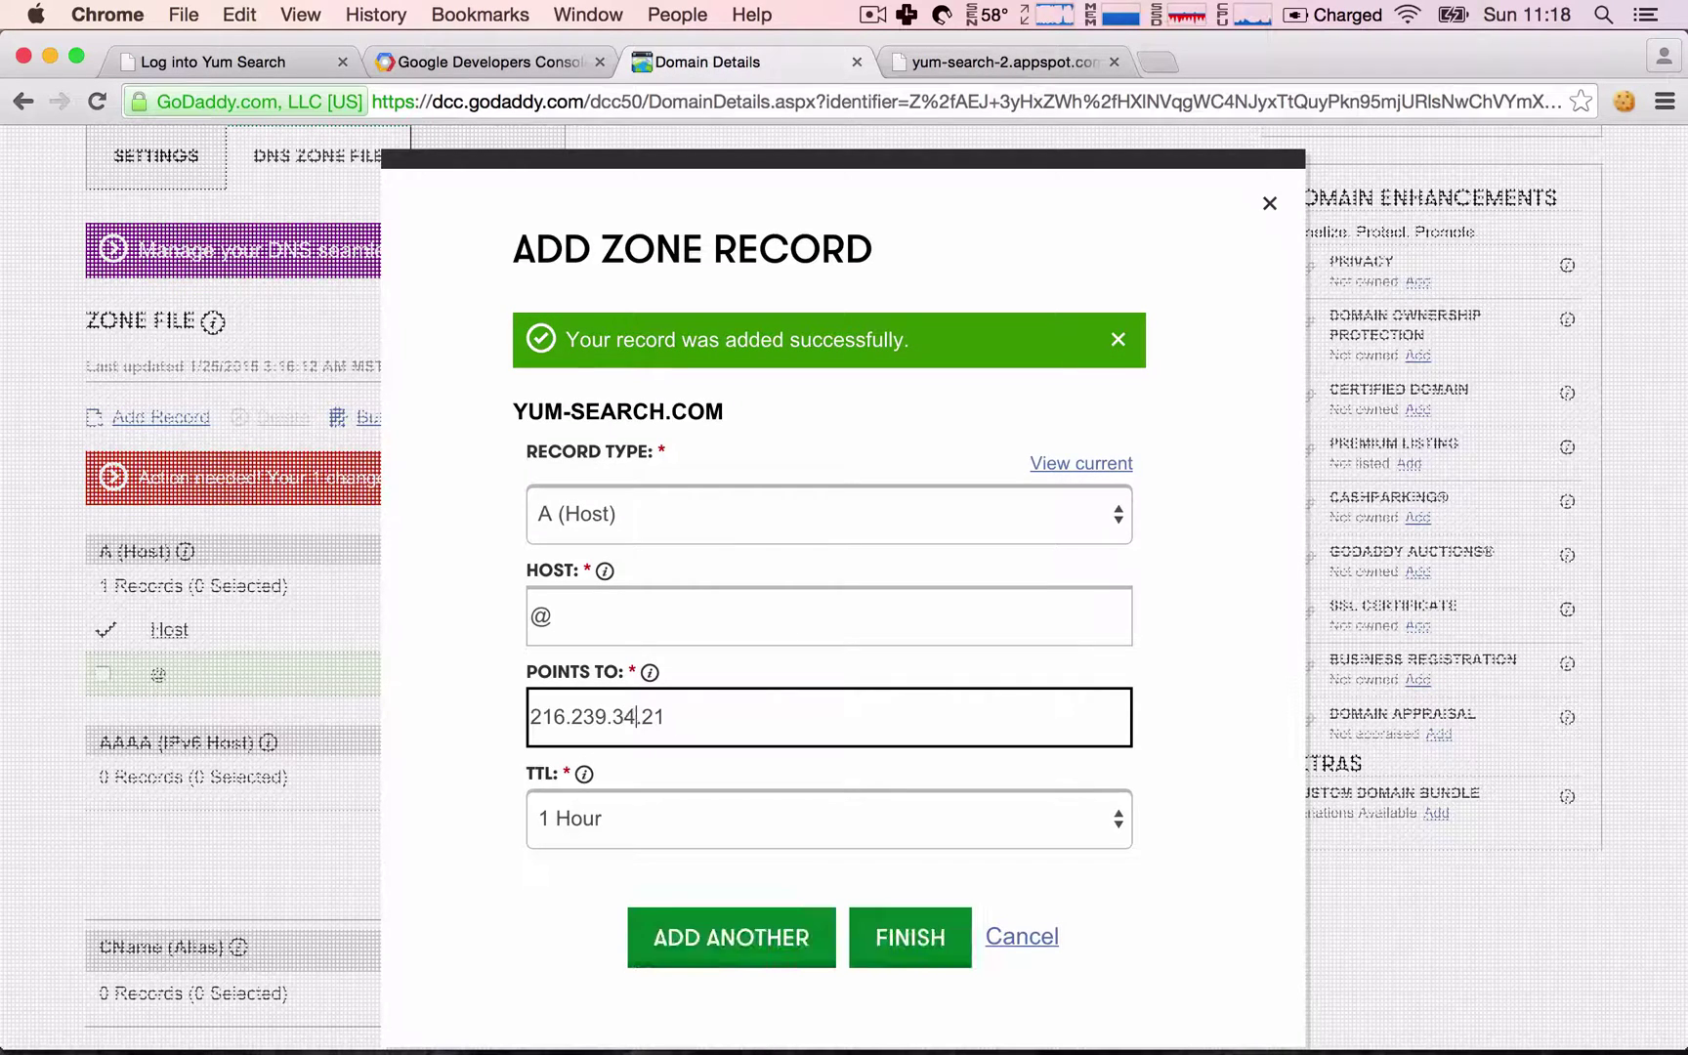
click(711, 909)
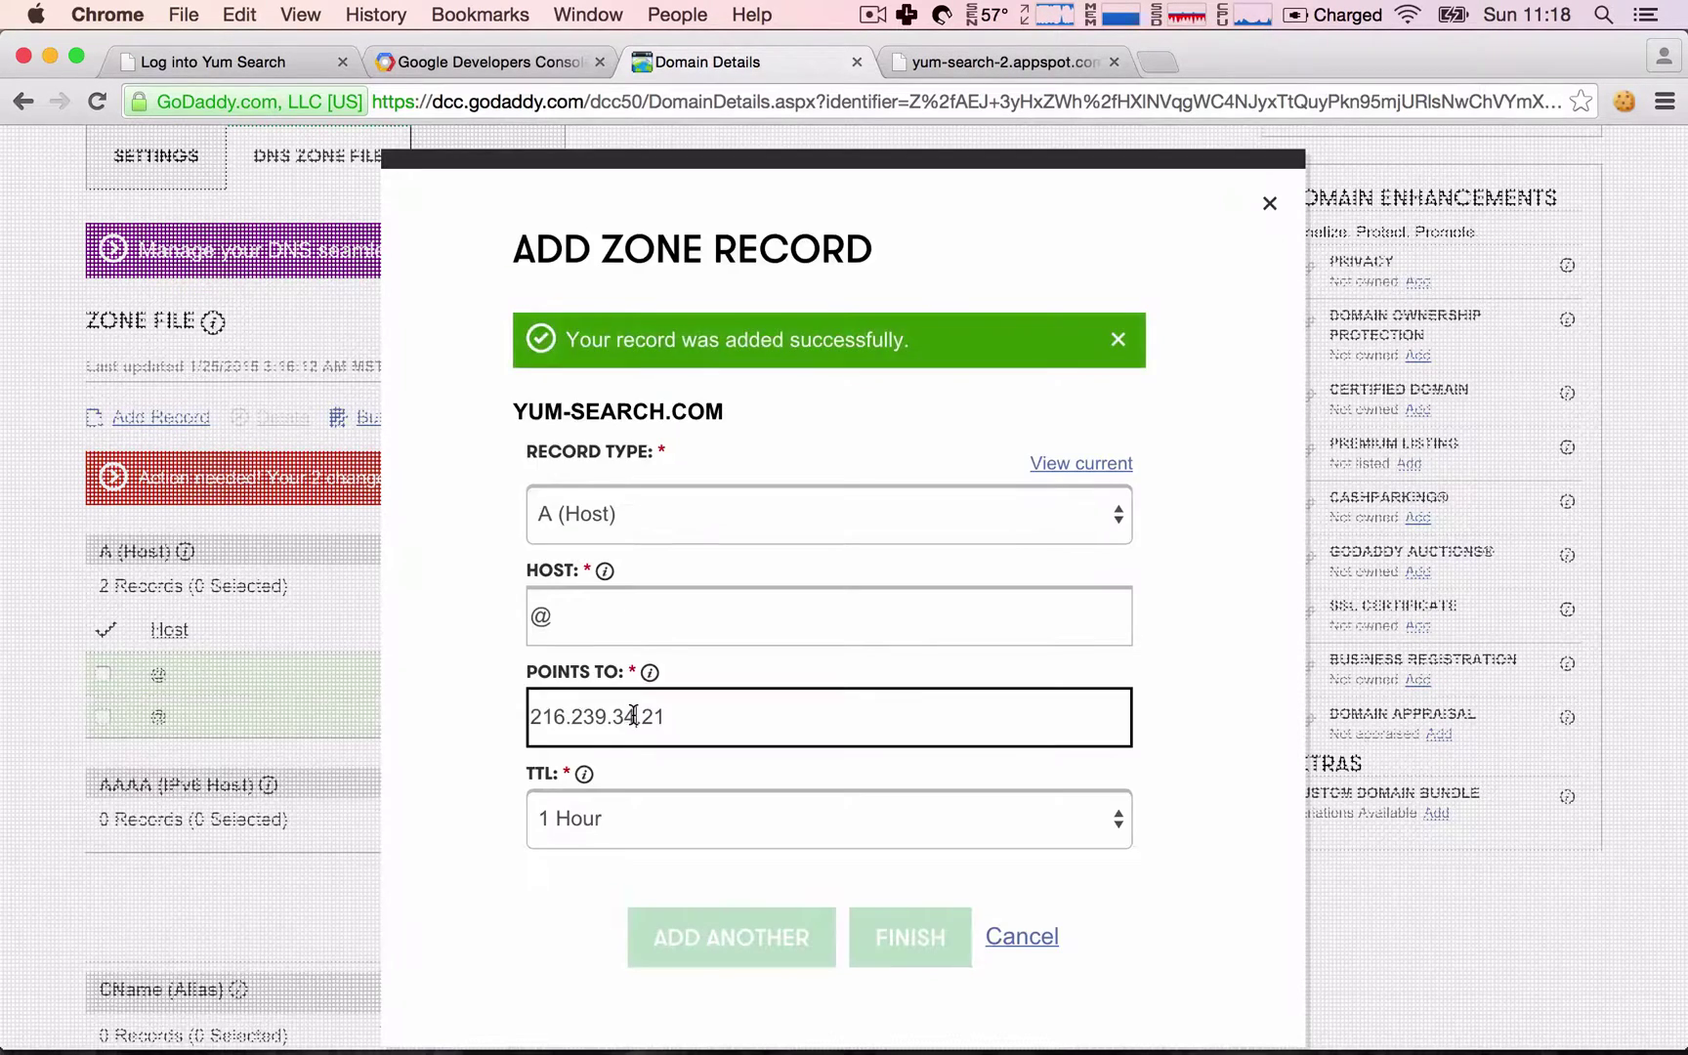
key(BackSpace)
text(6)
click(699, 928)
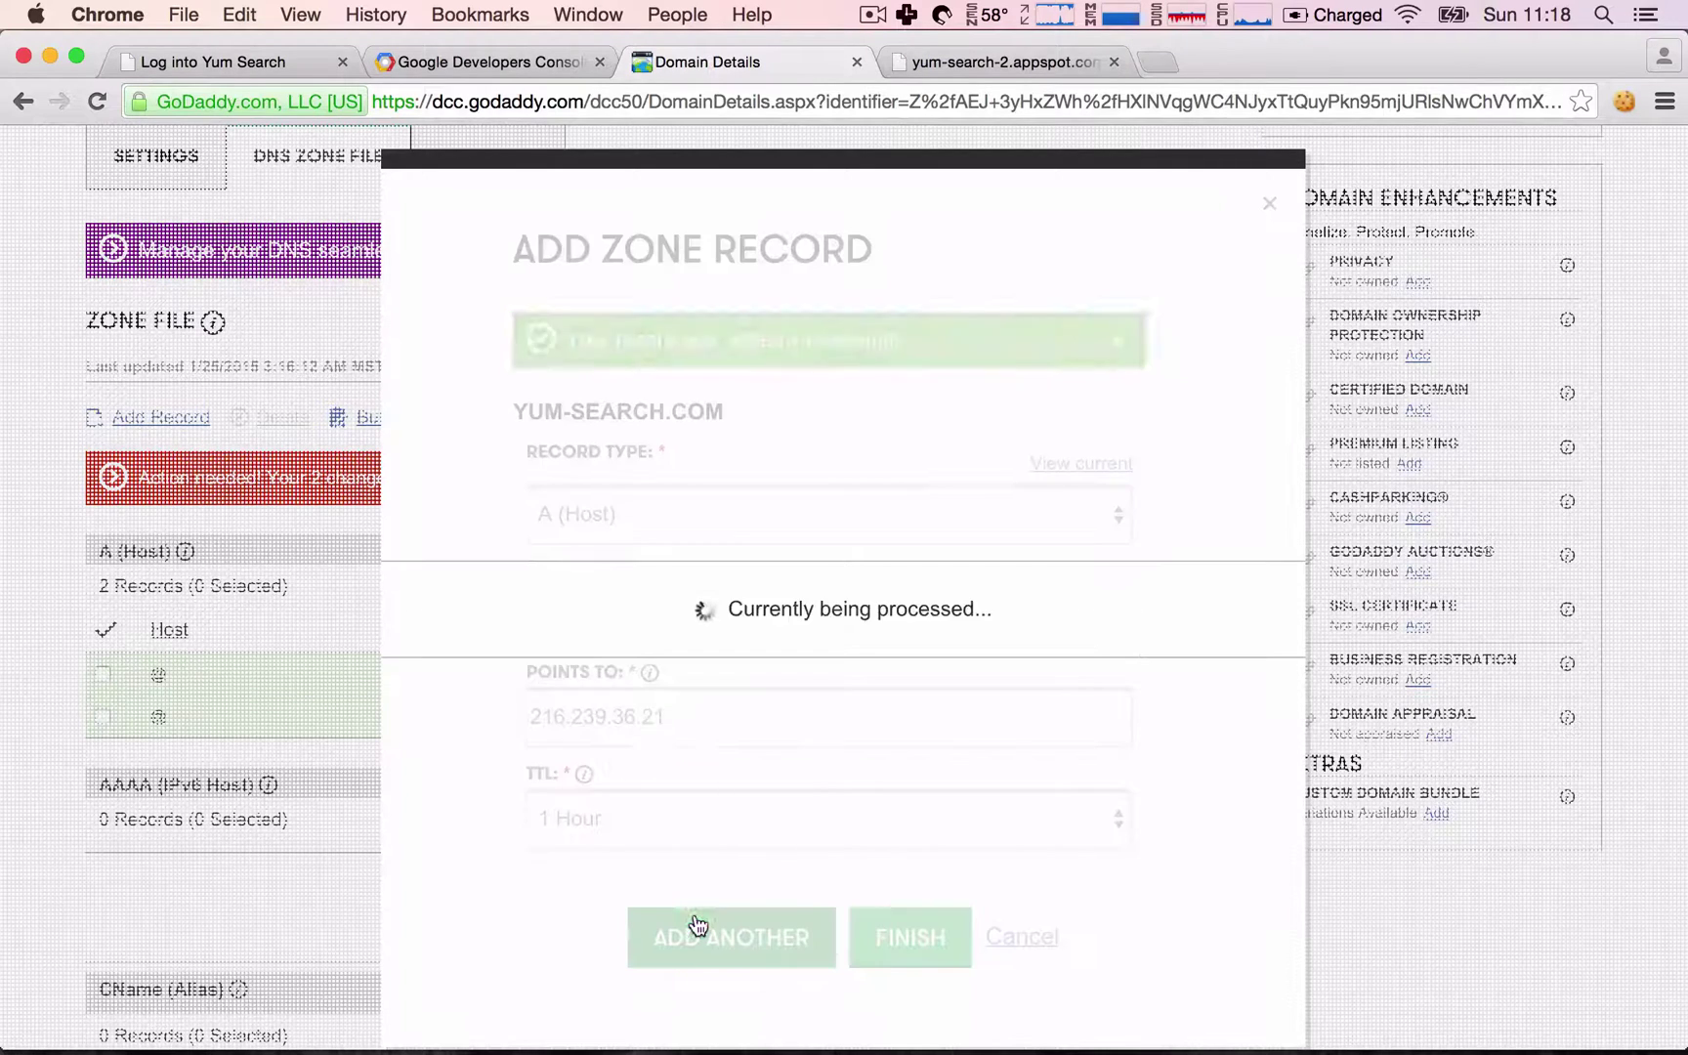
Step: Add the last A (Host) record for host @ pointing to 216.239.38.21 and save the zone file changes
click(639, 724)
key(BackSpace)
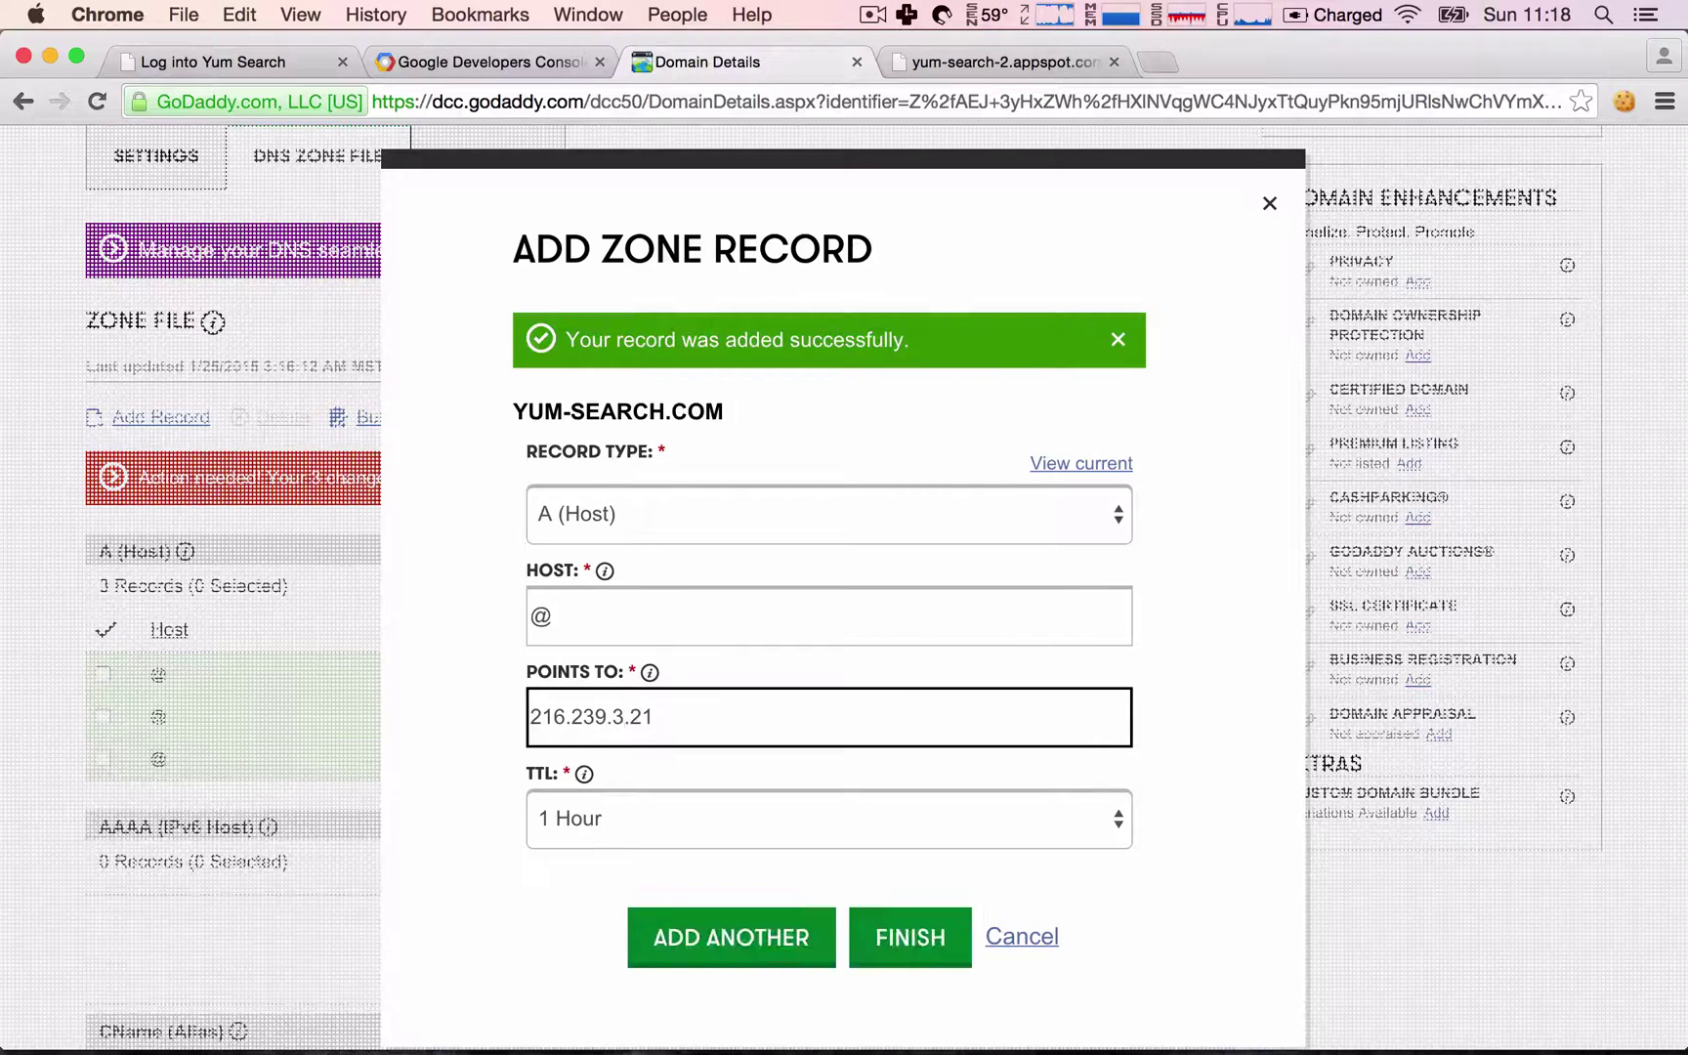
text(8)
click(908, 935)
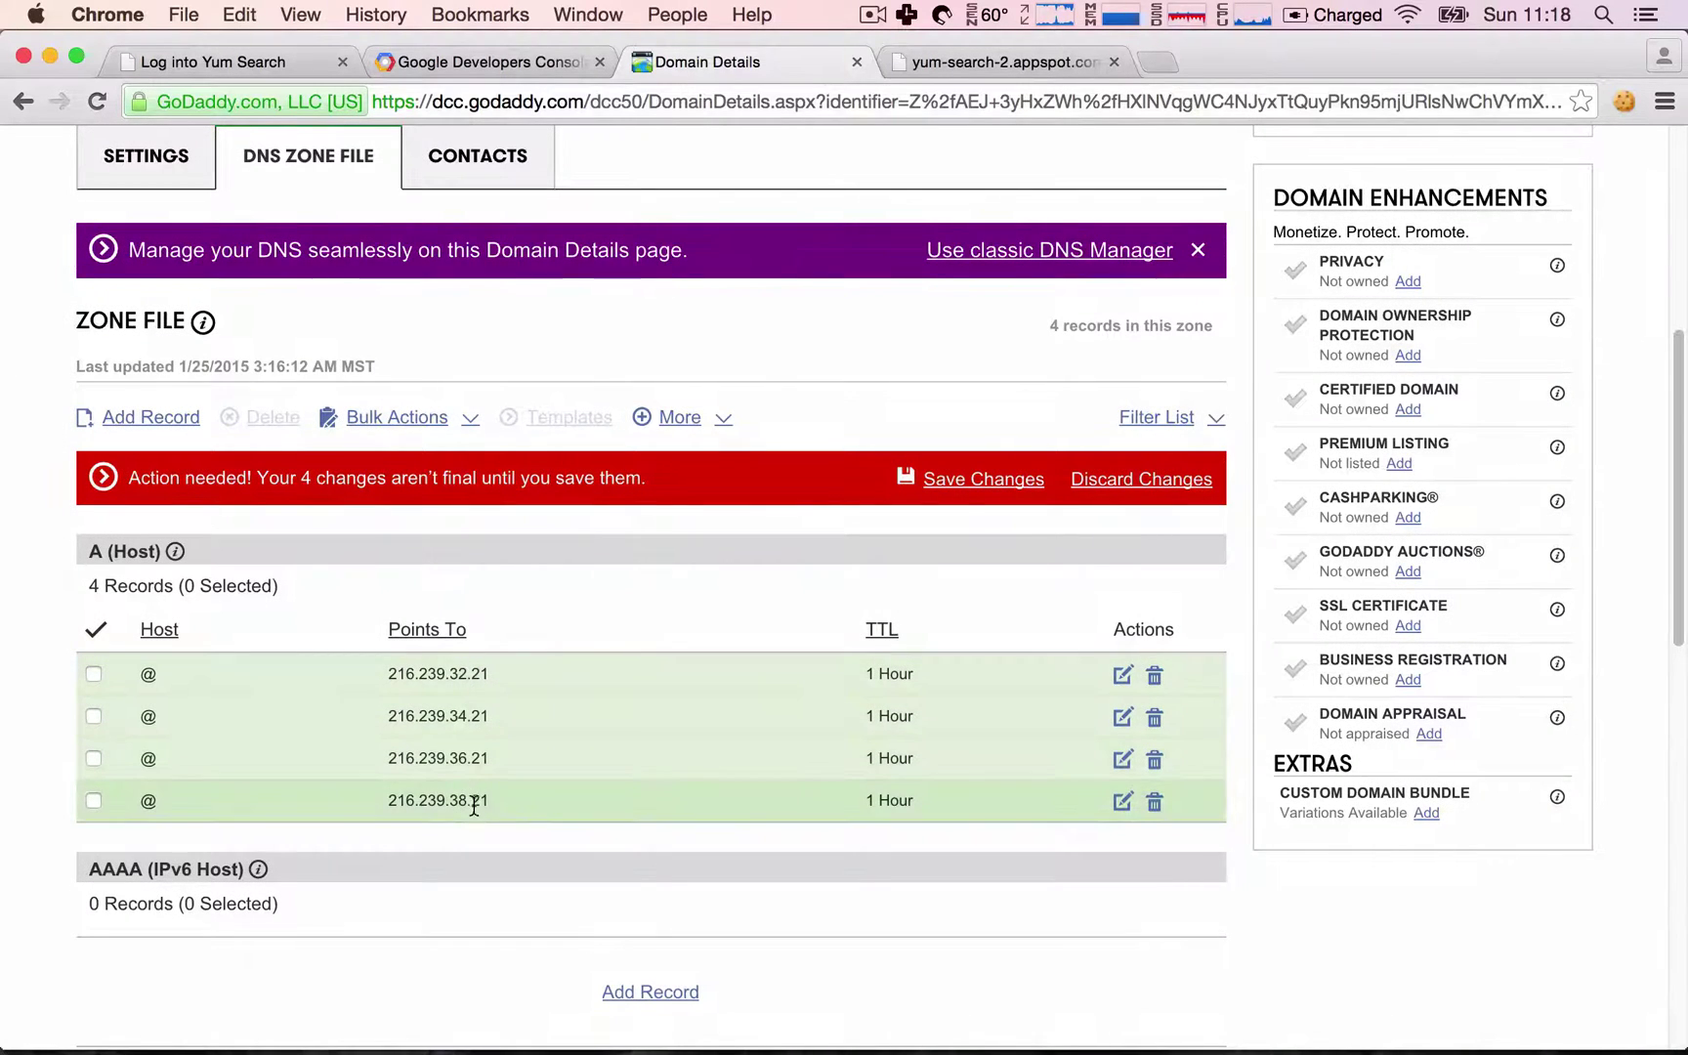
click(967, 479)
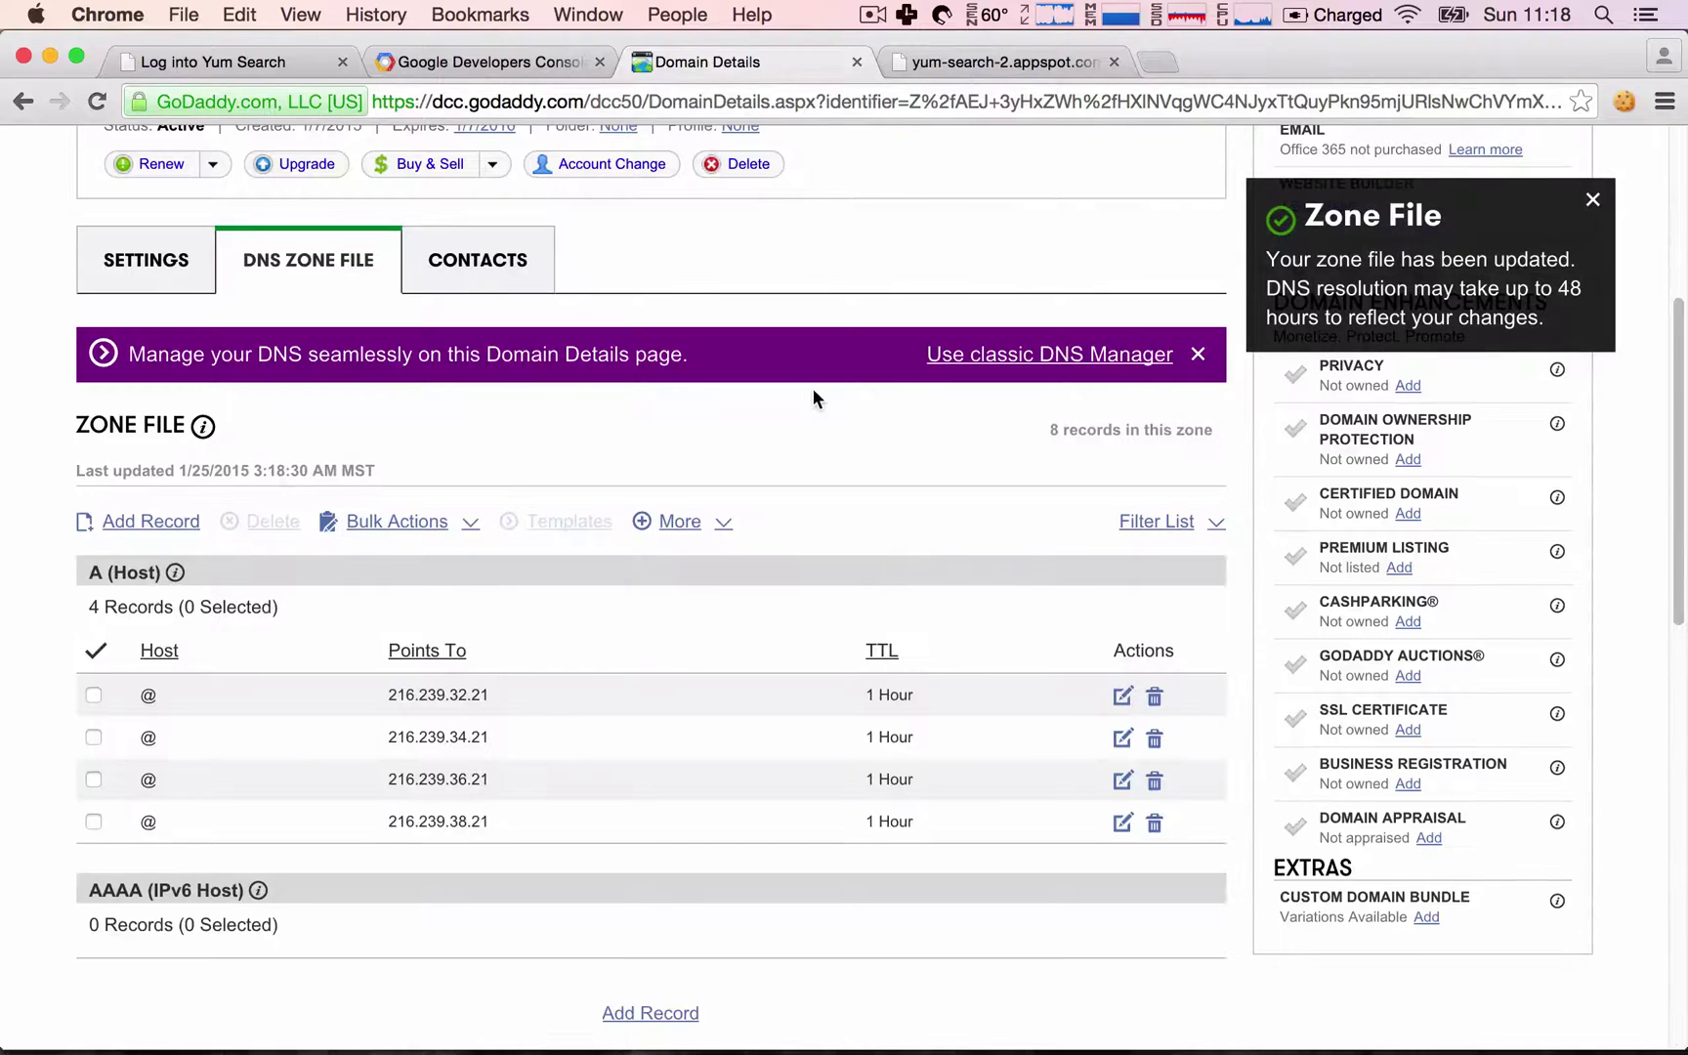
scroll(812, 388, down, 3)
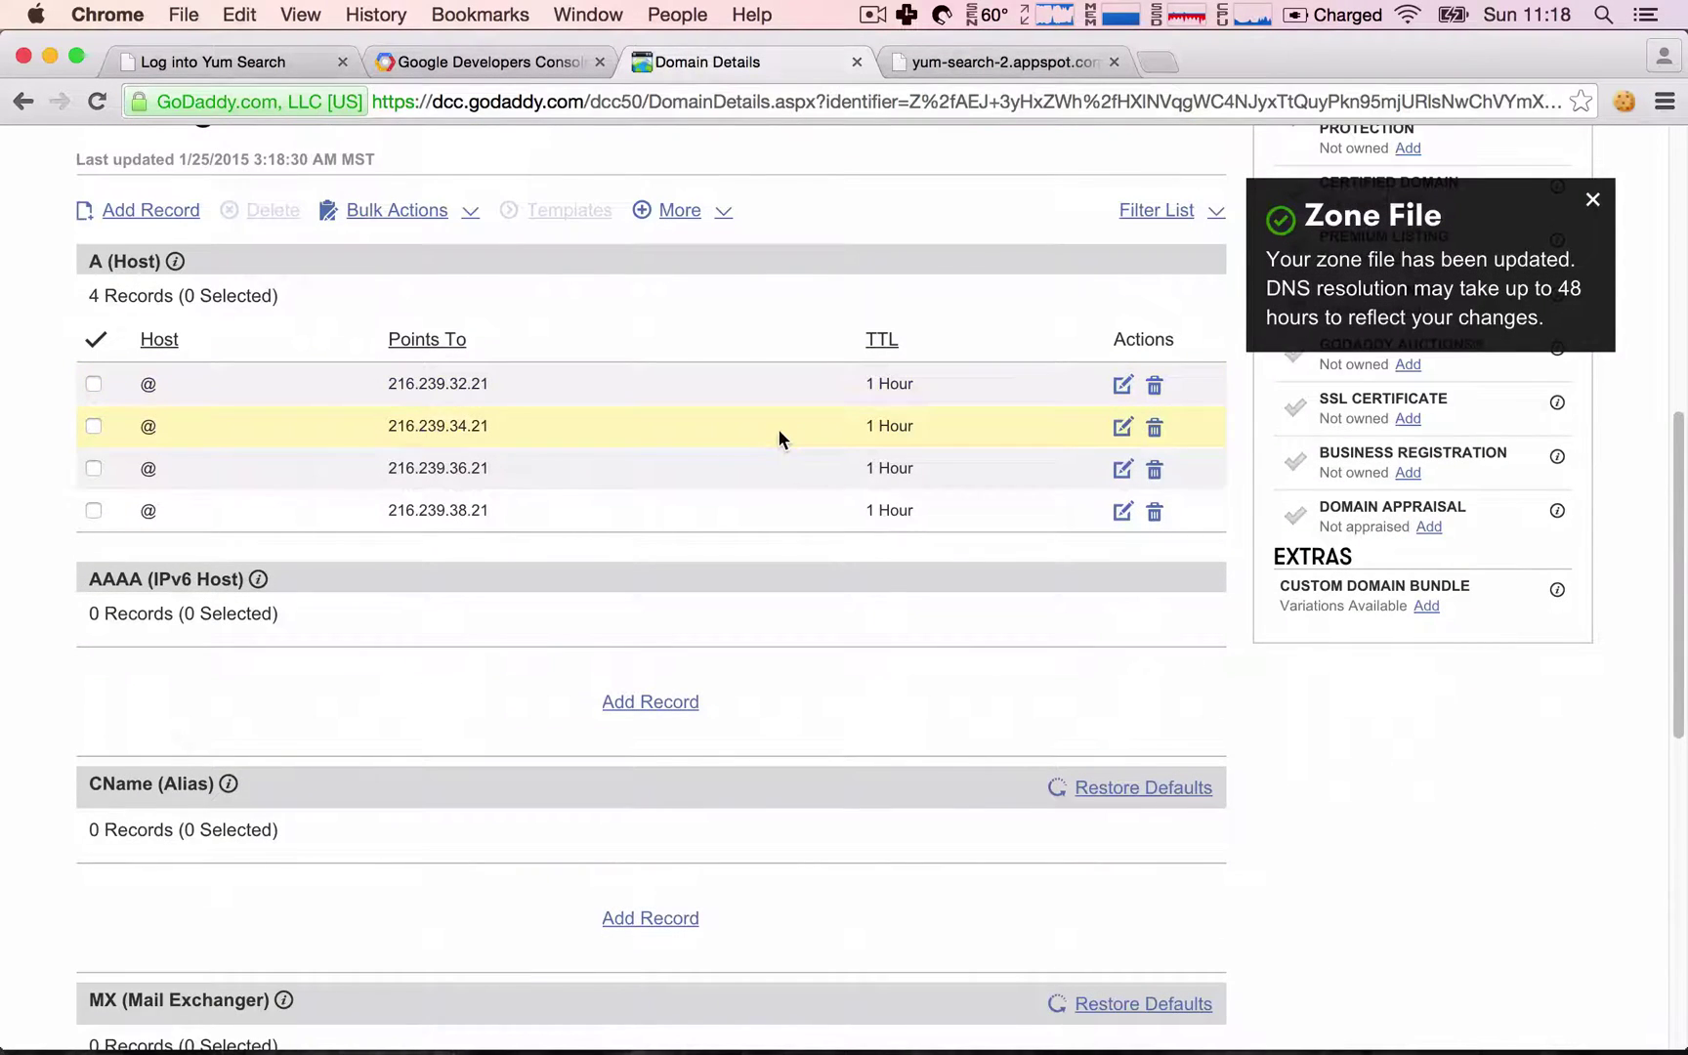
Step: In the Google Developers Console, point the www subdomain of yum-search.com to yum-search-2, overwriting its existing mapping
click(561, 62)
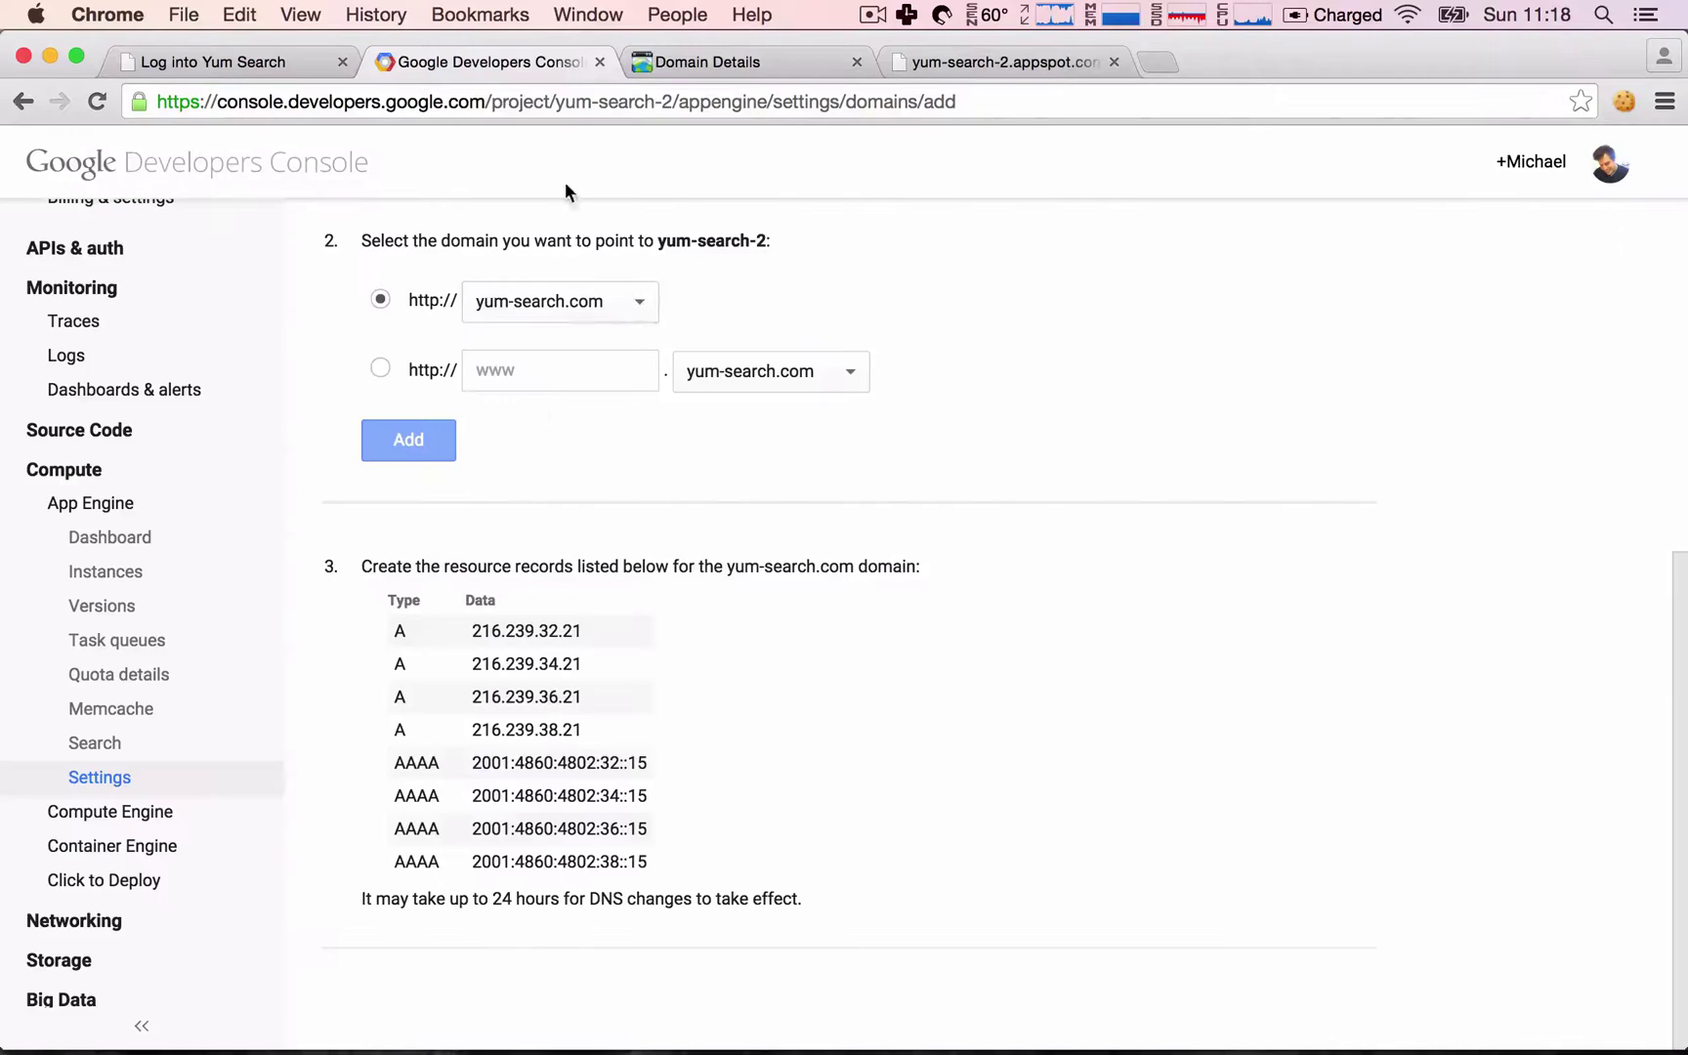
click(380, 369)
click(493, 513)
text(ww)
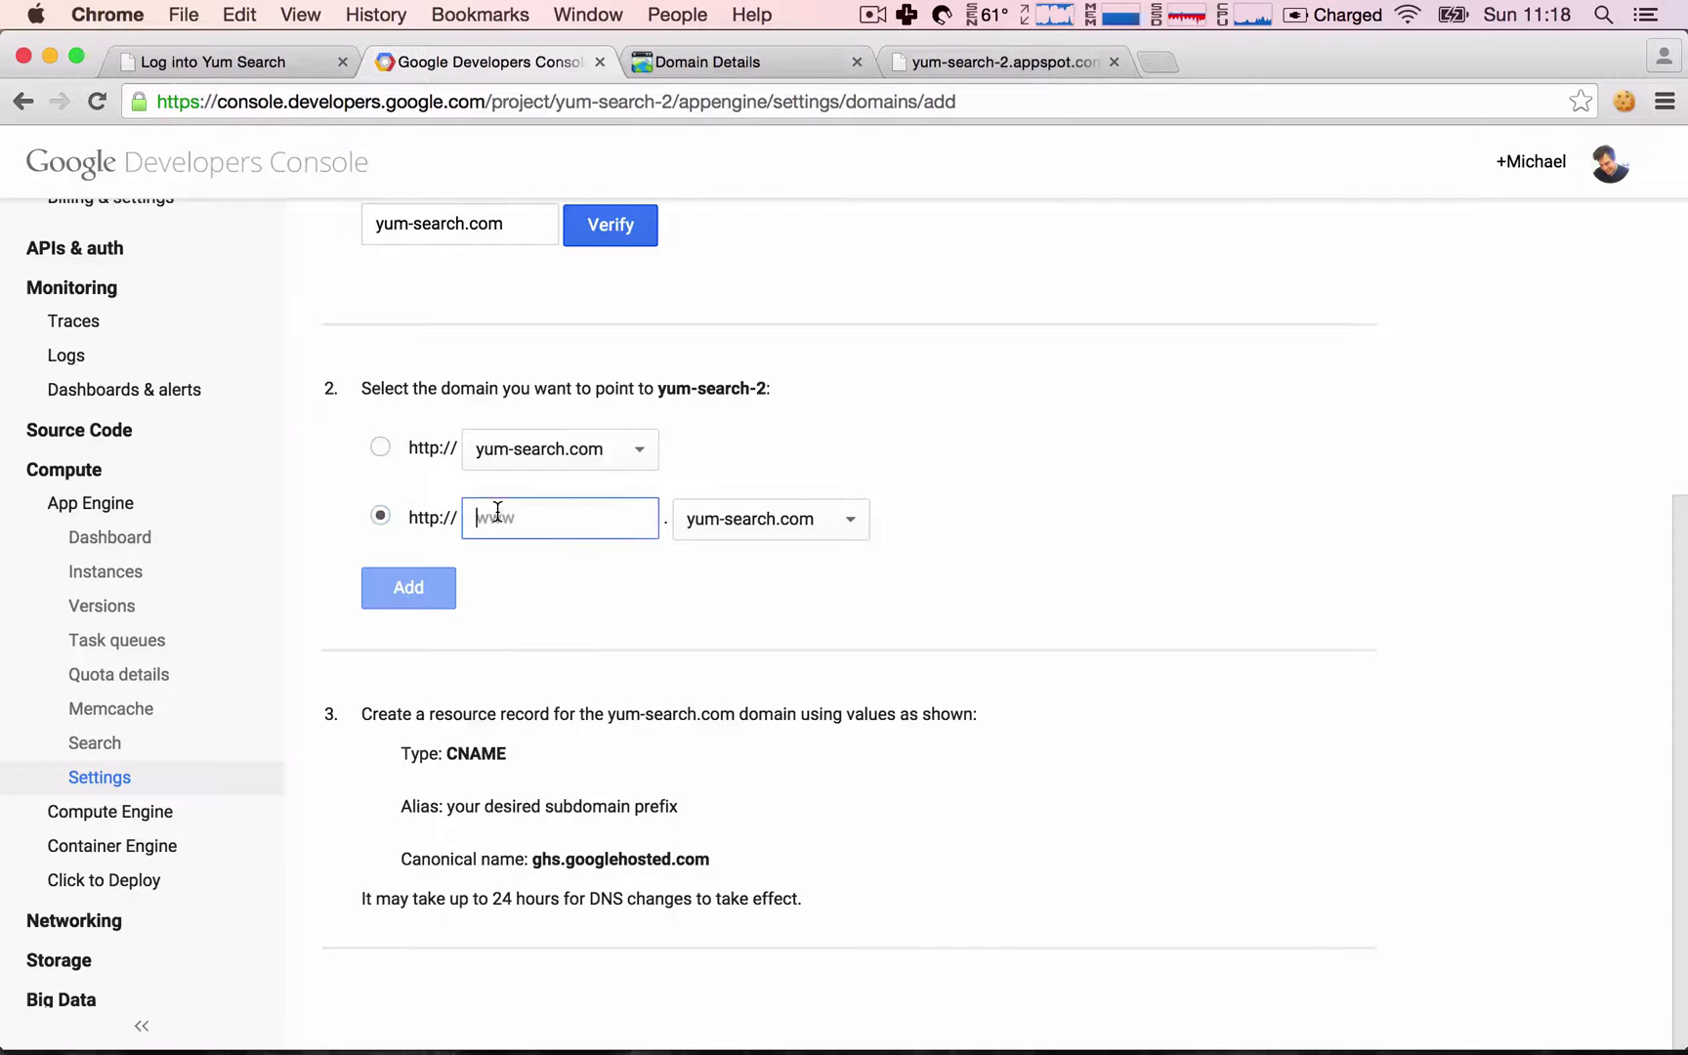
text(w)
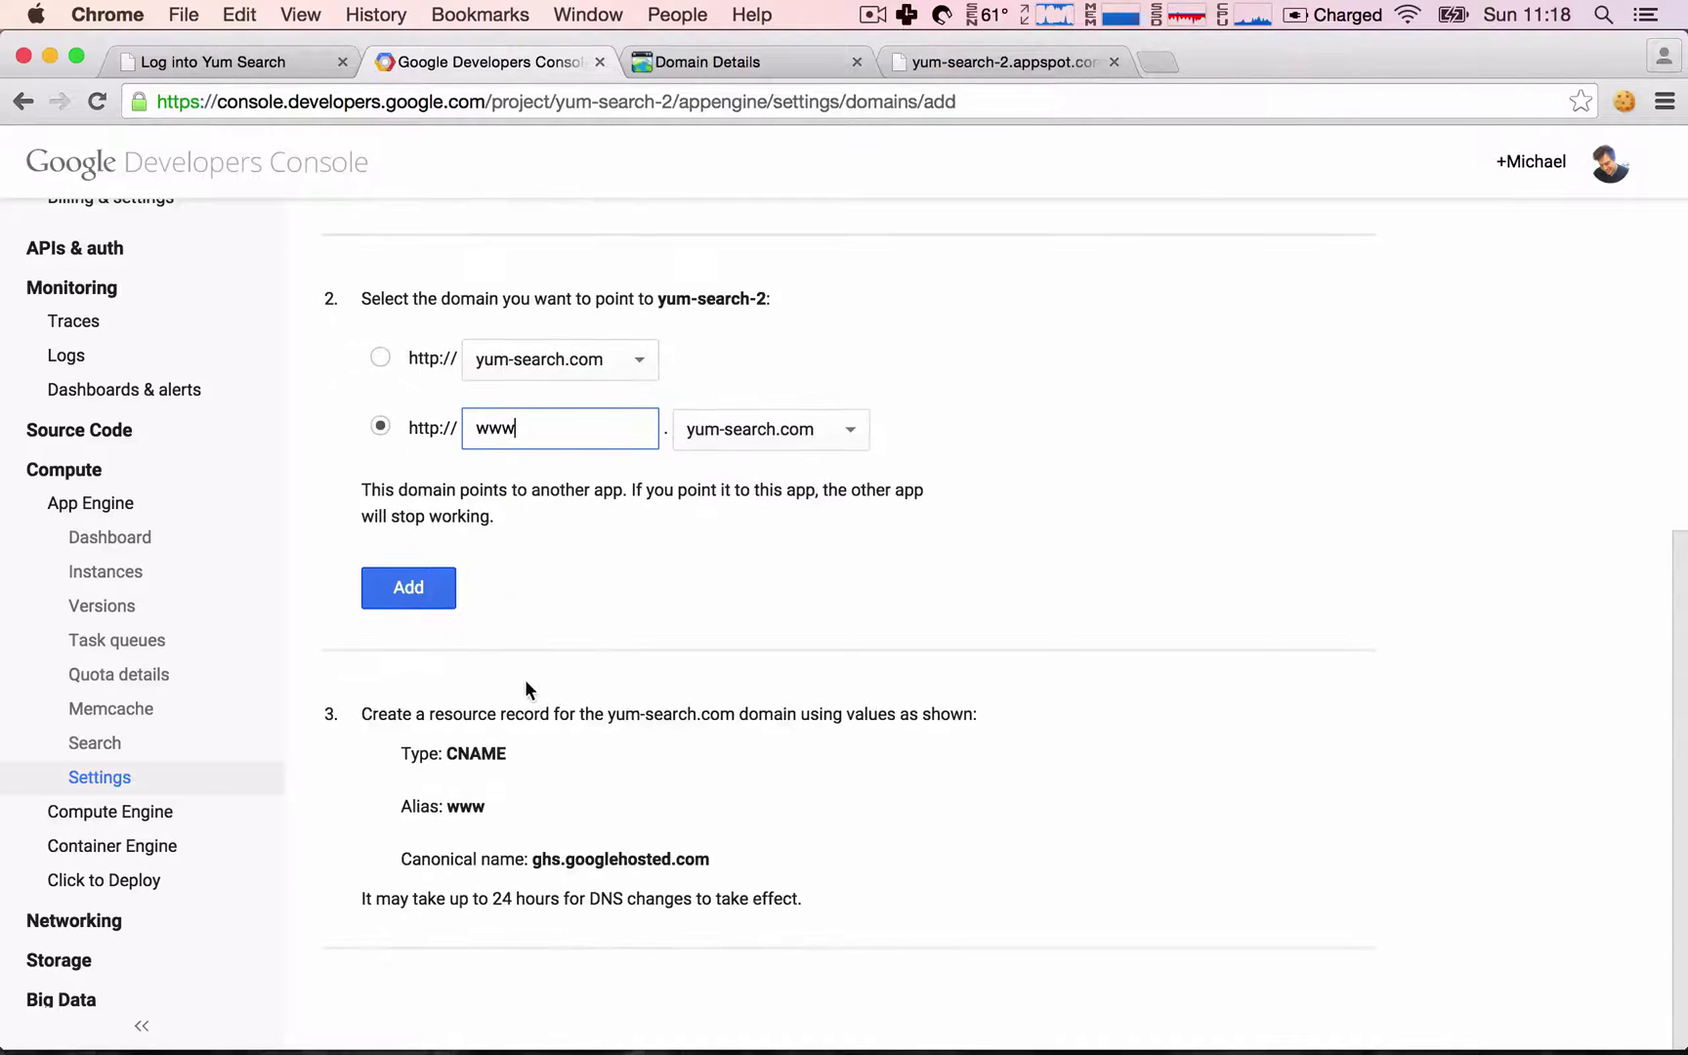
click(424, 586)
click(605, 418)
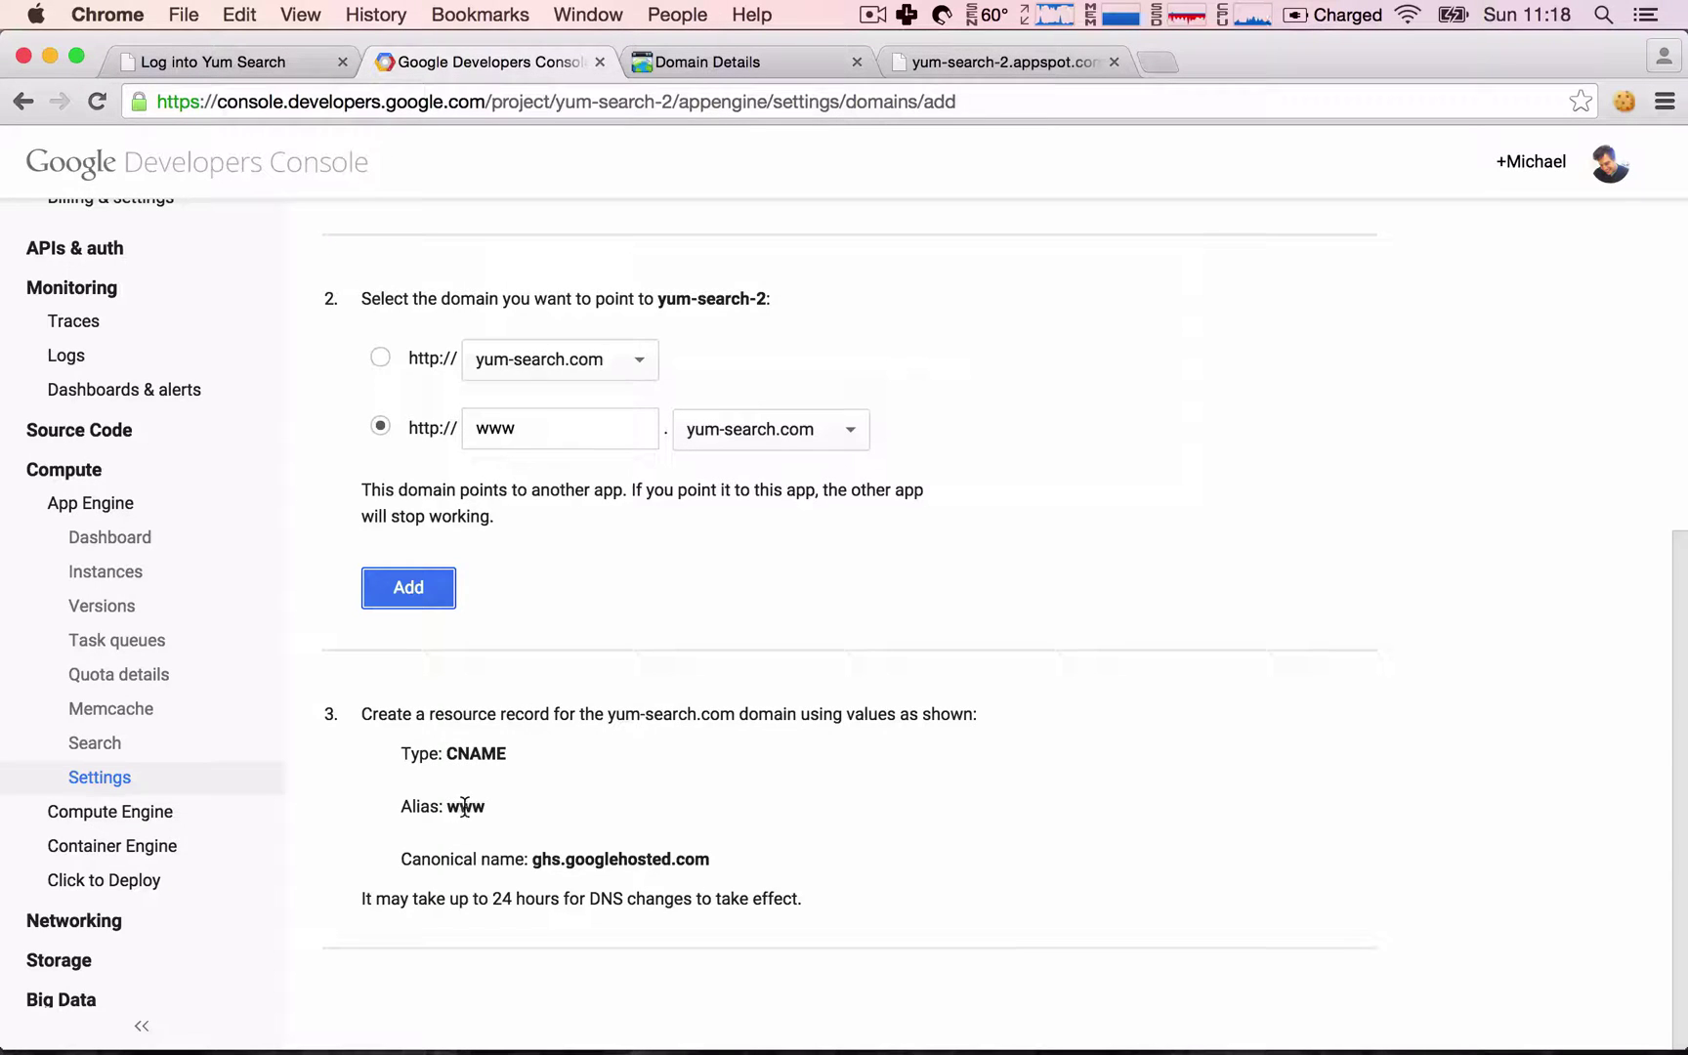
Step: Copy the CNAME record's canonical name ghs.googlehosted.com from the Developers Console
drag(532, 859, 740, 859)
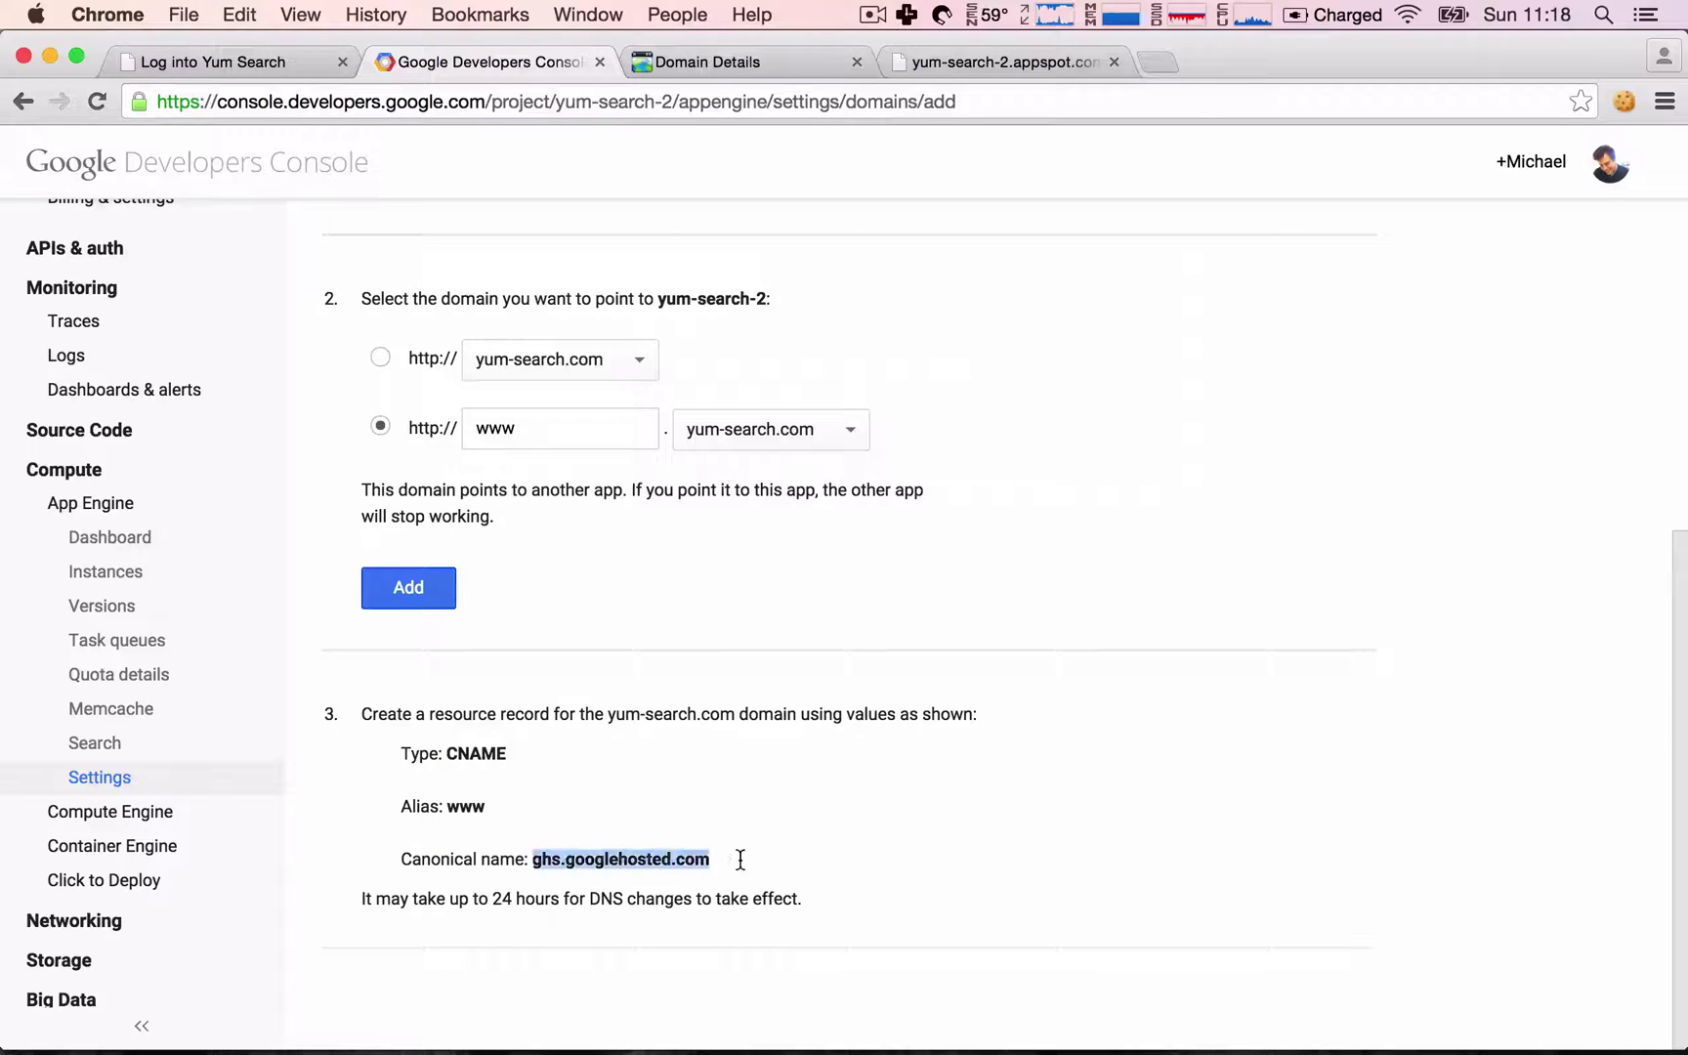
right_click(696, 858)
click(747, 798)
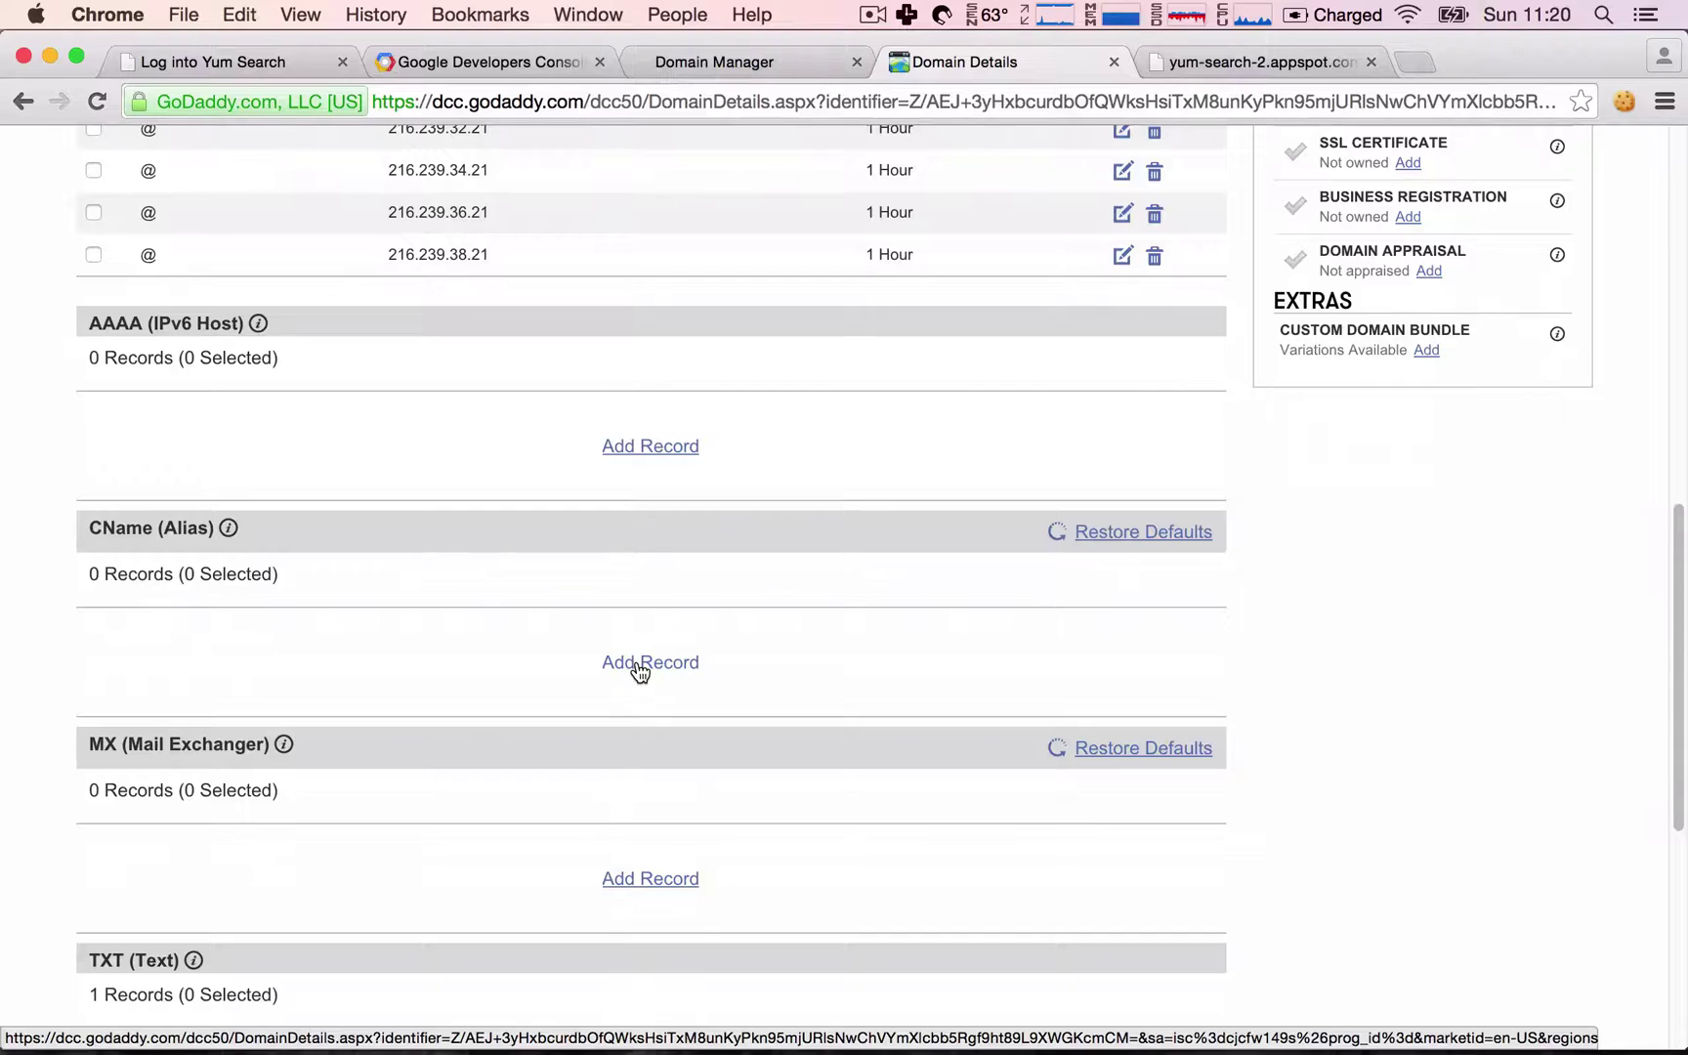
Step: In the GoDaddy zone file, add a CNAME (Alias) record for host www pointing to ghs.googlehosted.com and save the changes
click(640, 664)
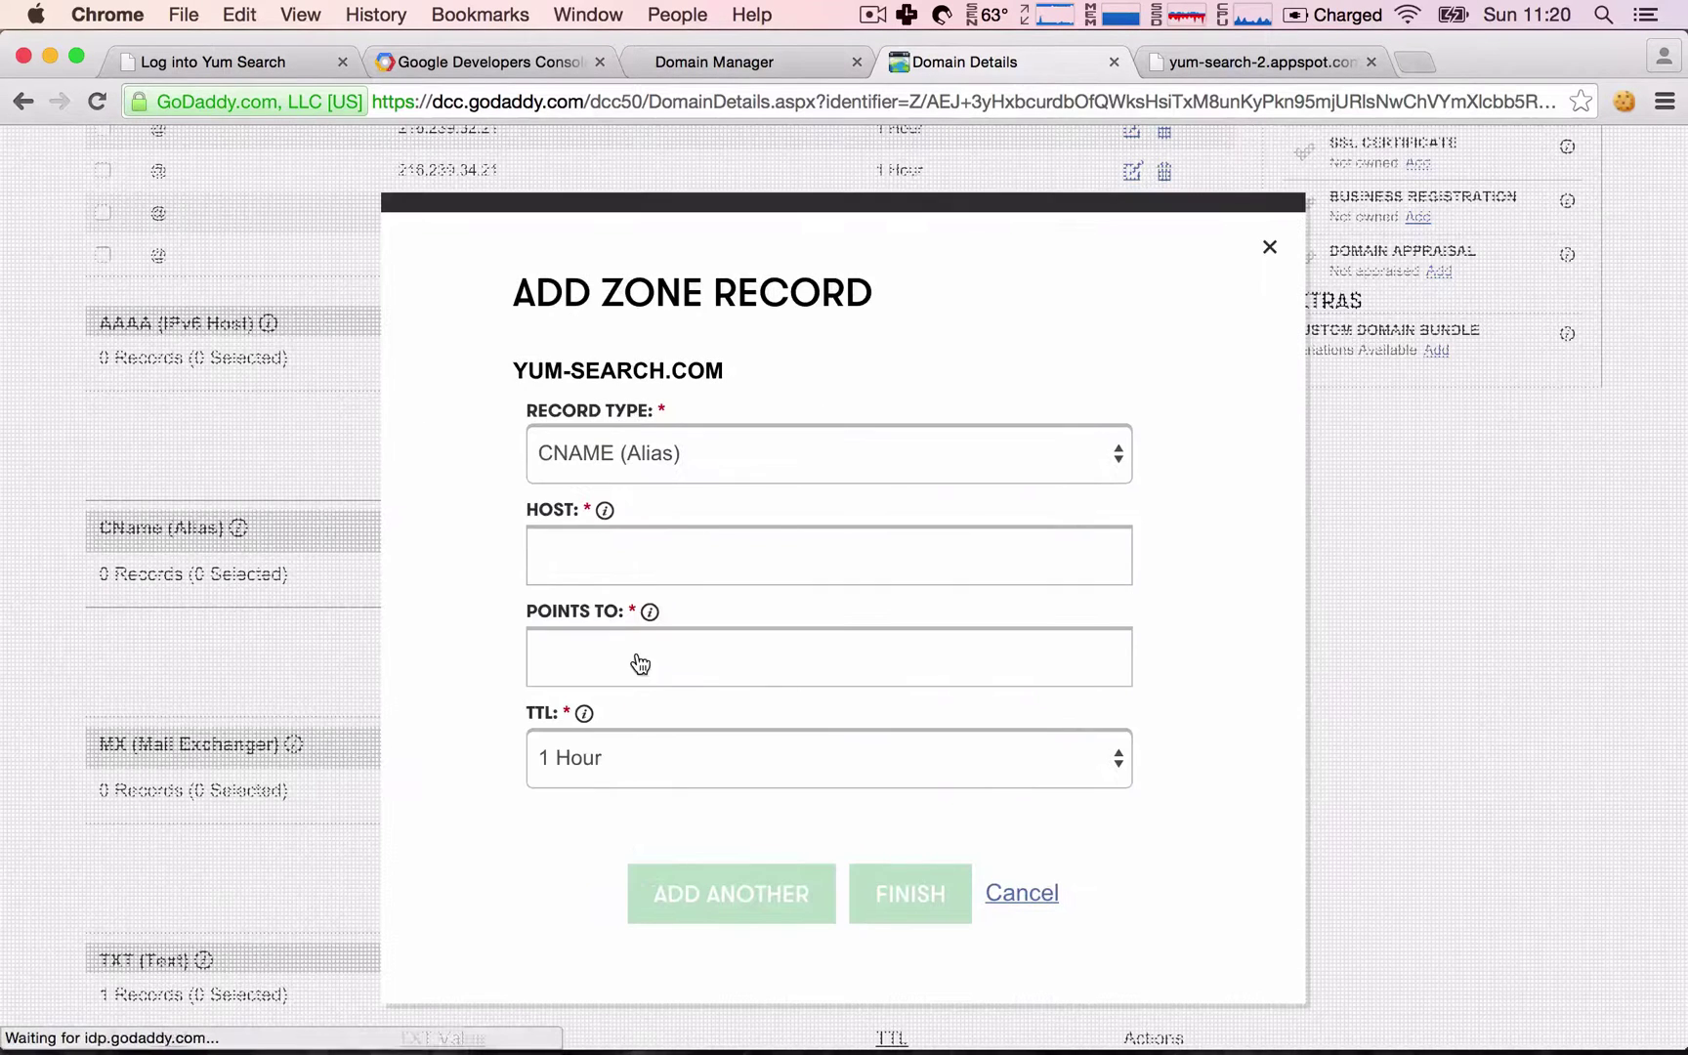
click(599, 539)
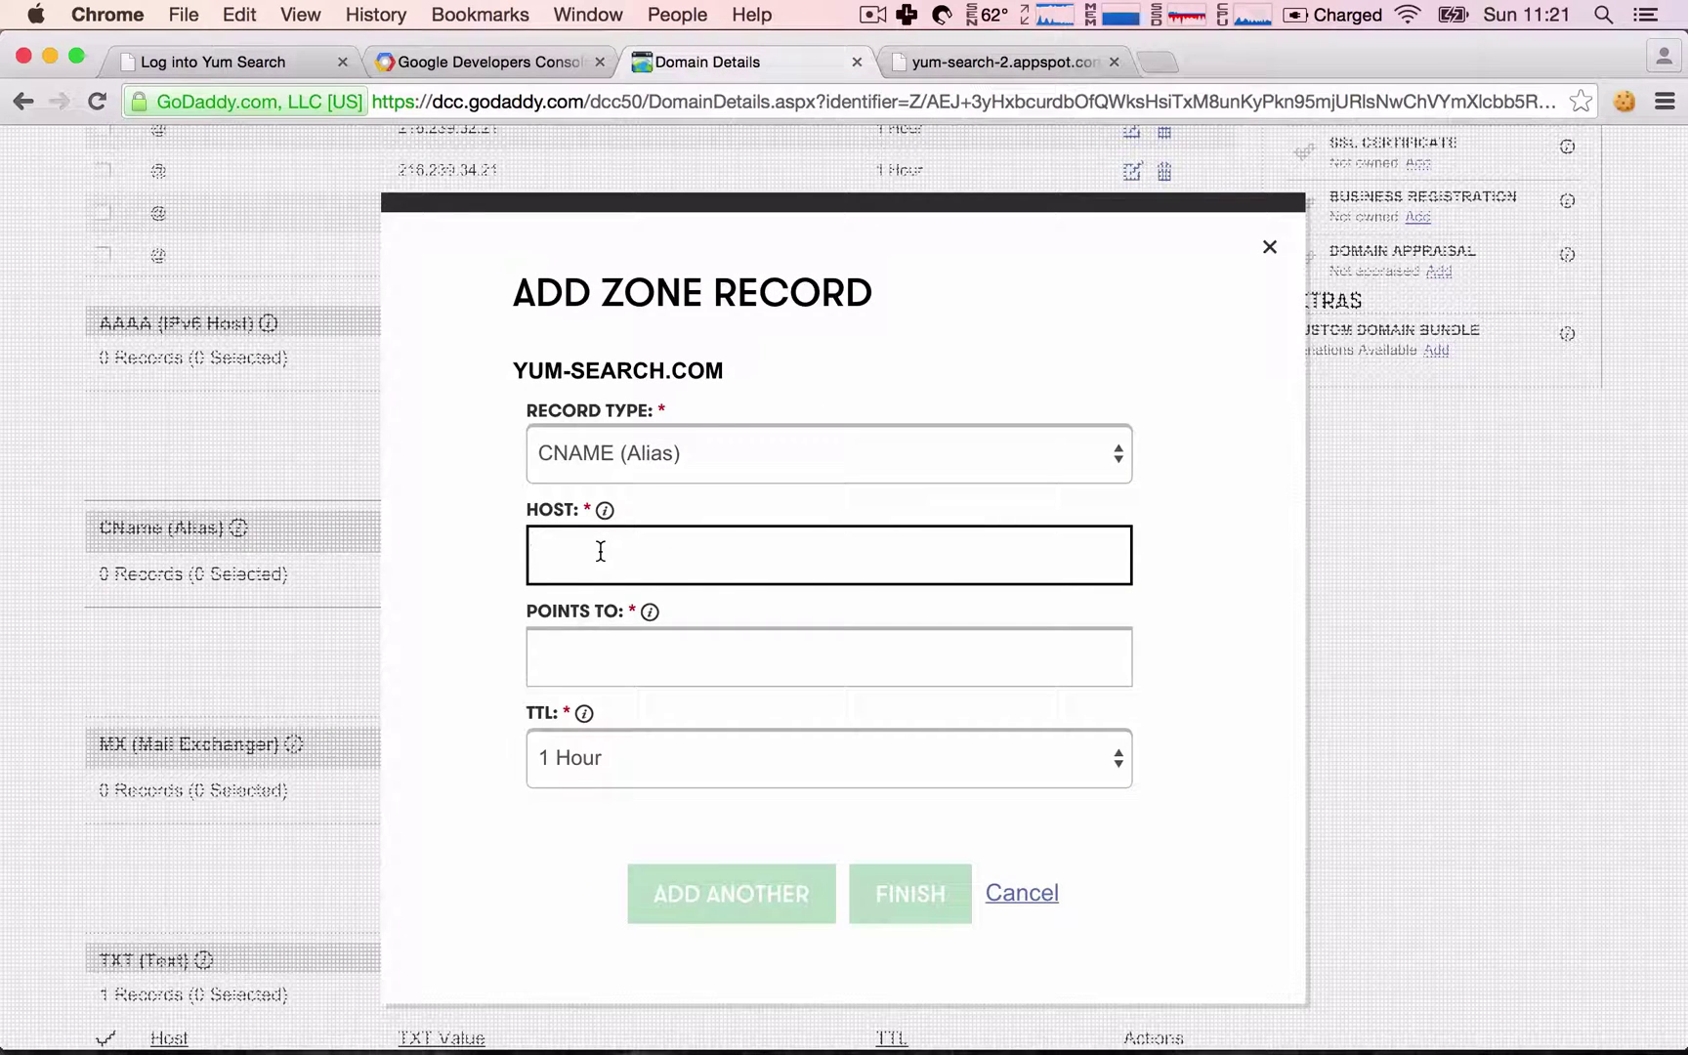
text(www)
click(600, 660)
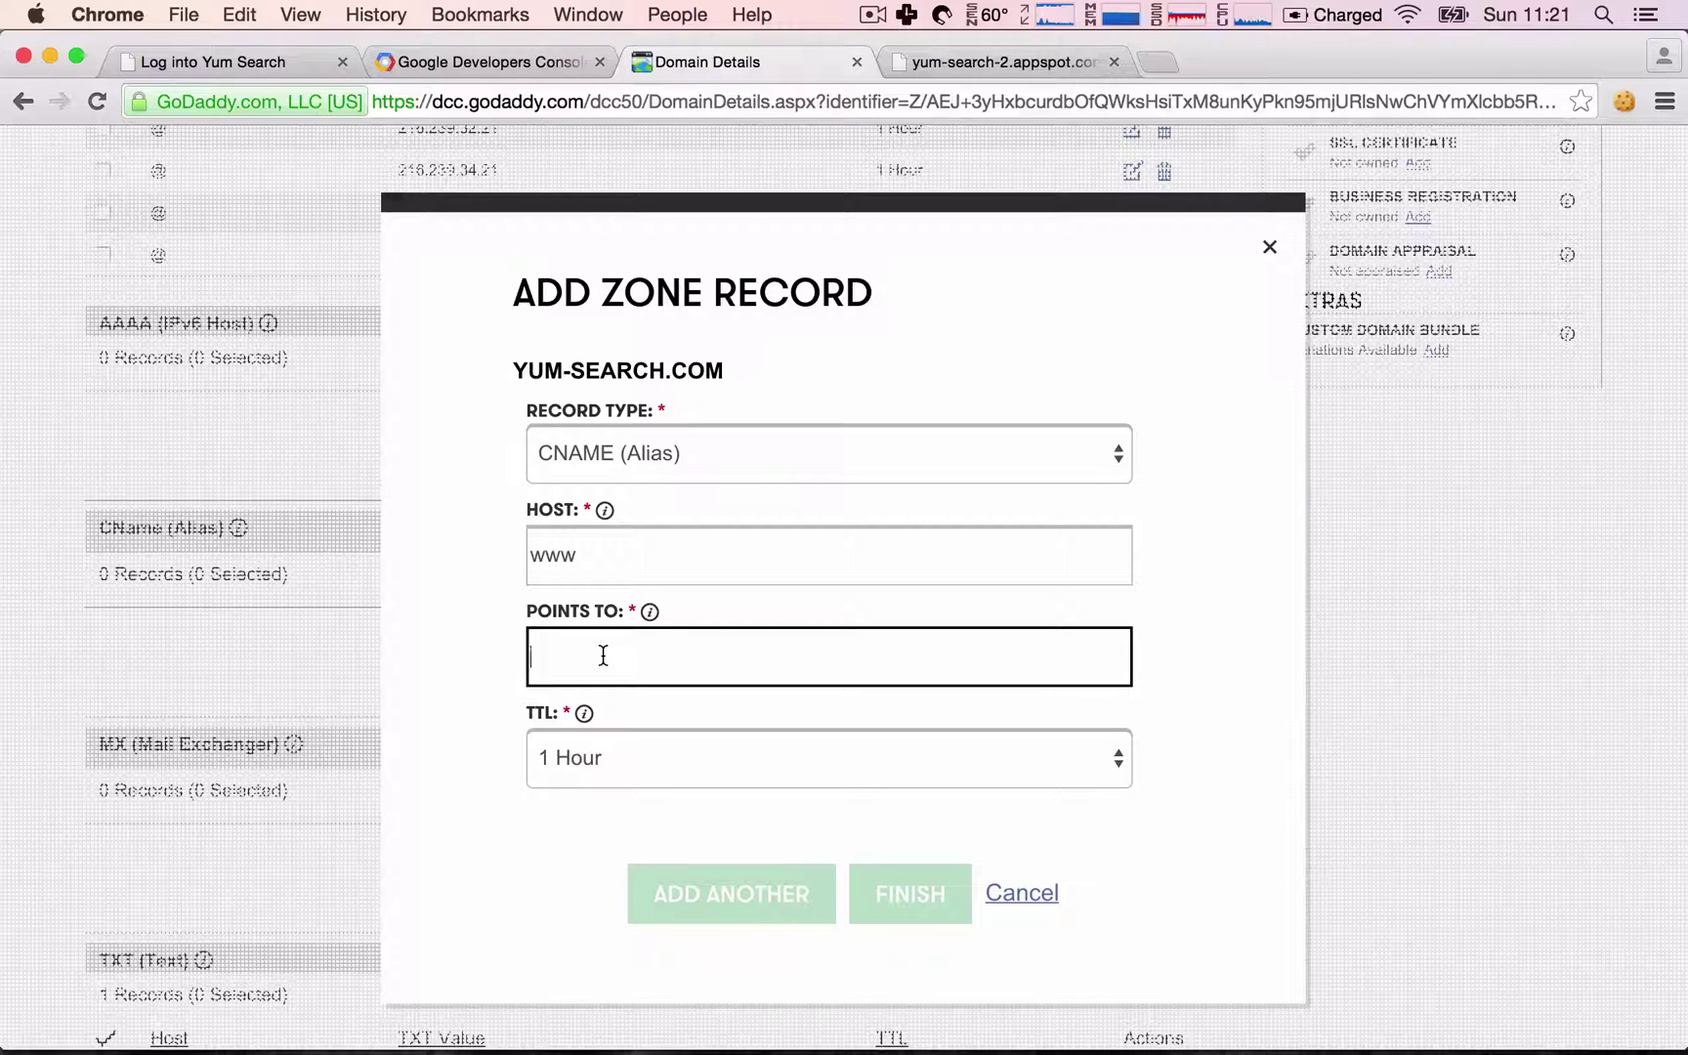
key(super+v)
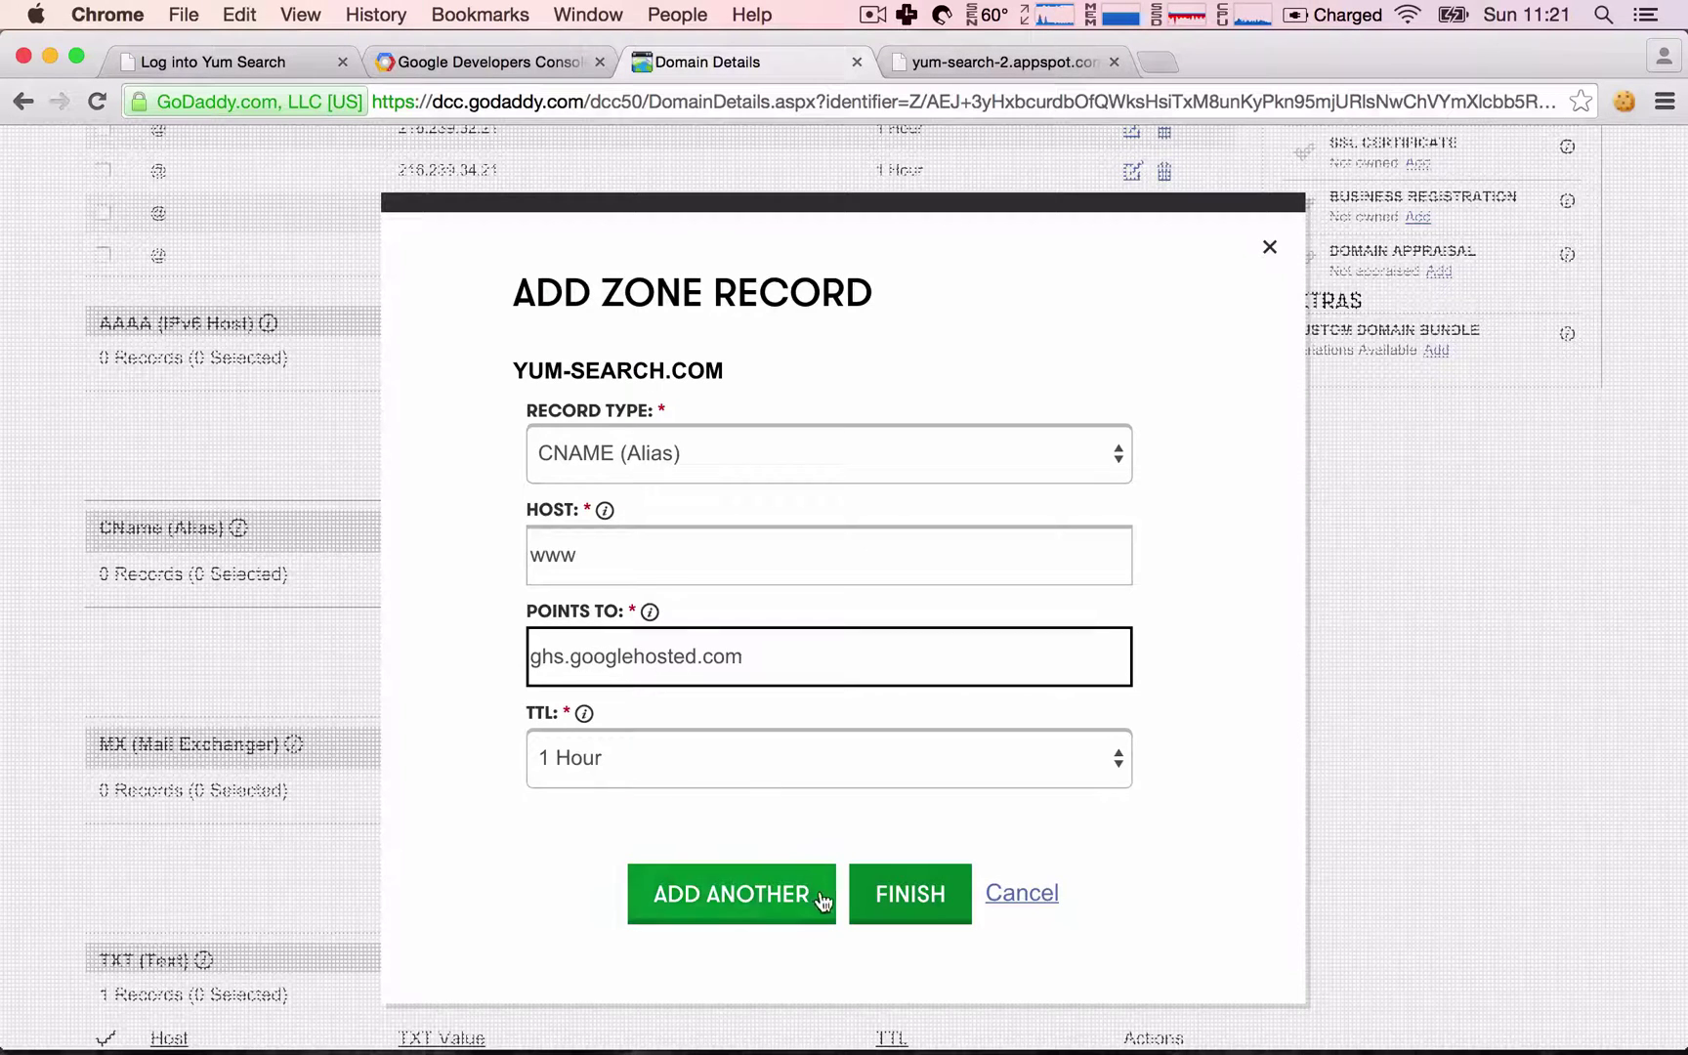
click(908, 893)
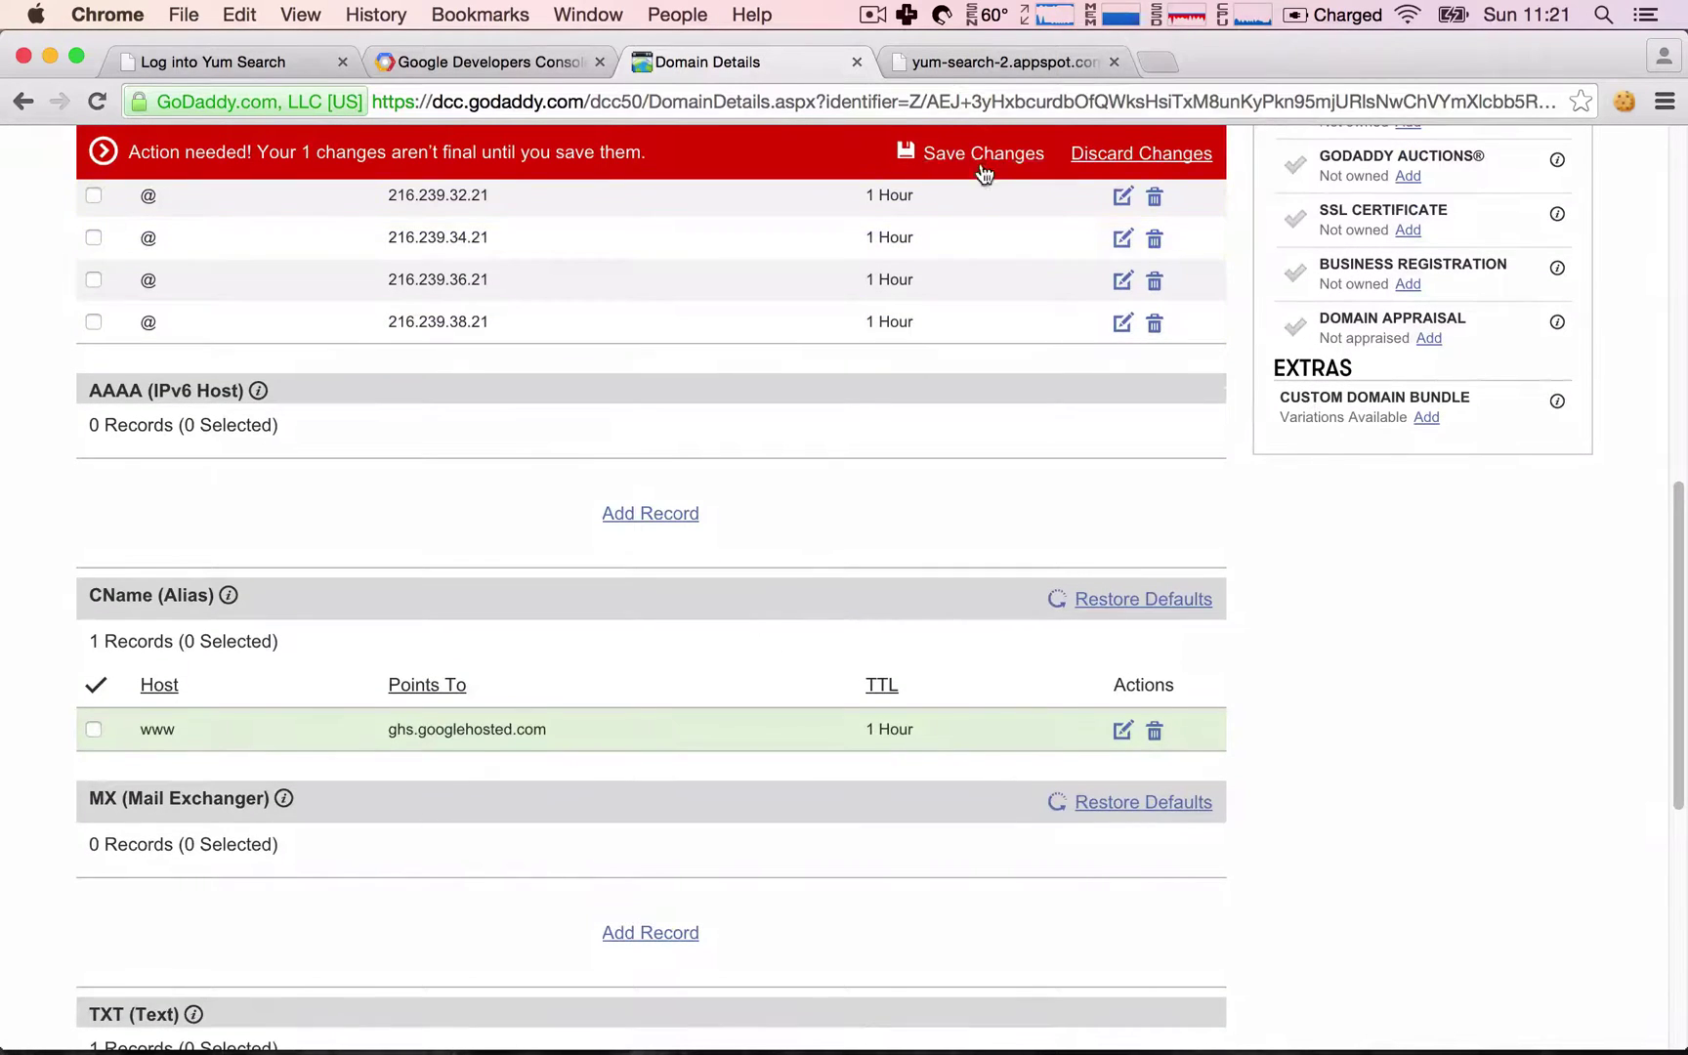
click(984, 156)
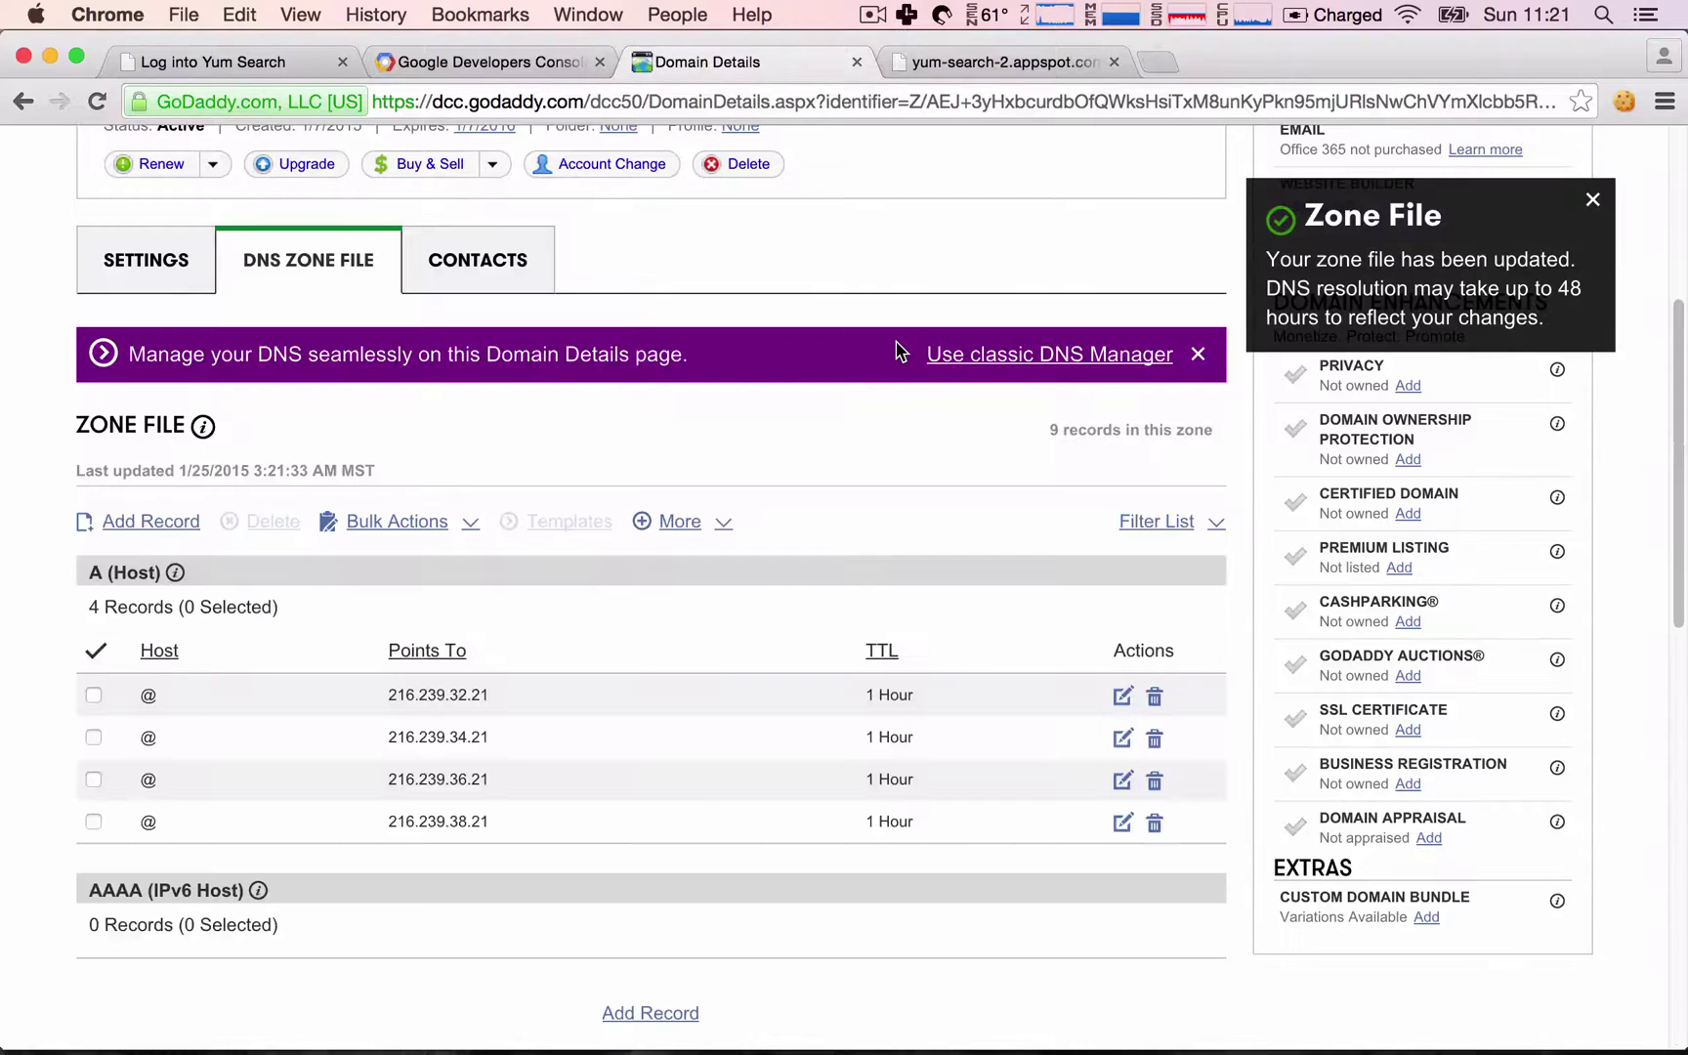
Step: Review the saved A (Host), CName (Alias) and TXT records in the yum-search.com zone file
scroll(873, 547, down, 5)
scroll(873, 550, down, 5)
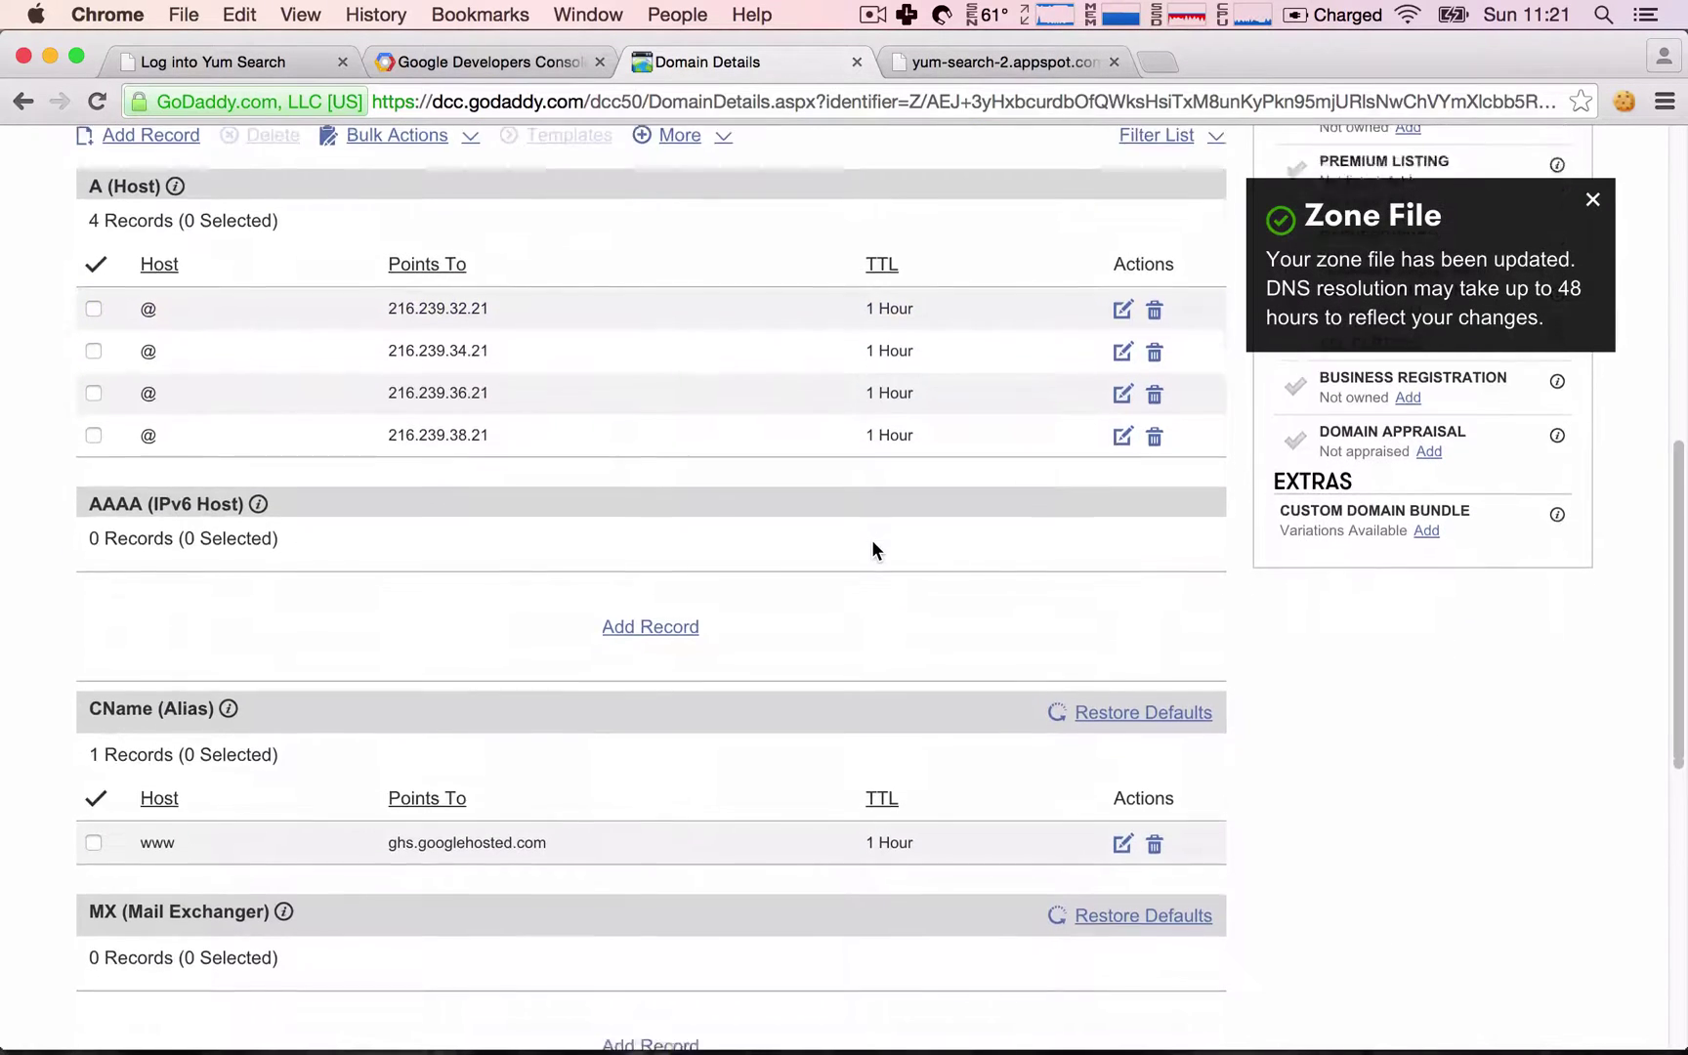
scroll(872, 550, up, 4)
scroll(872, 549, up, 1)
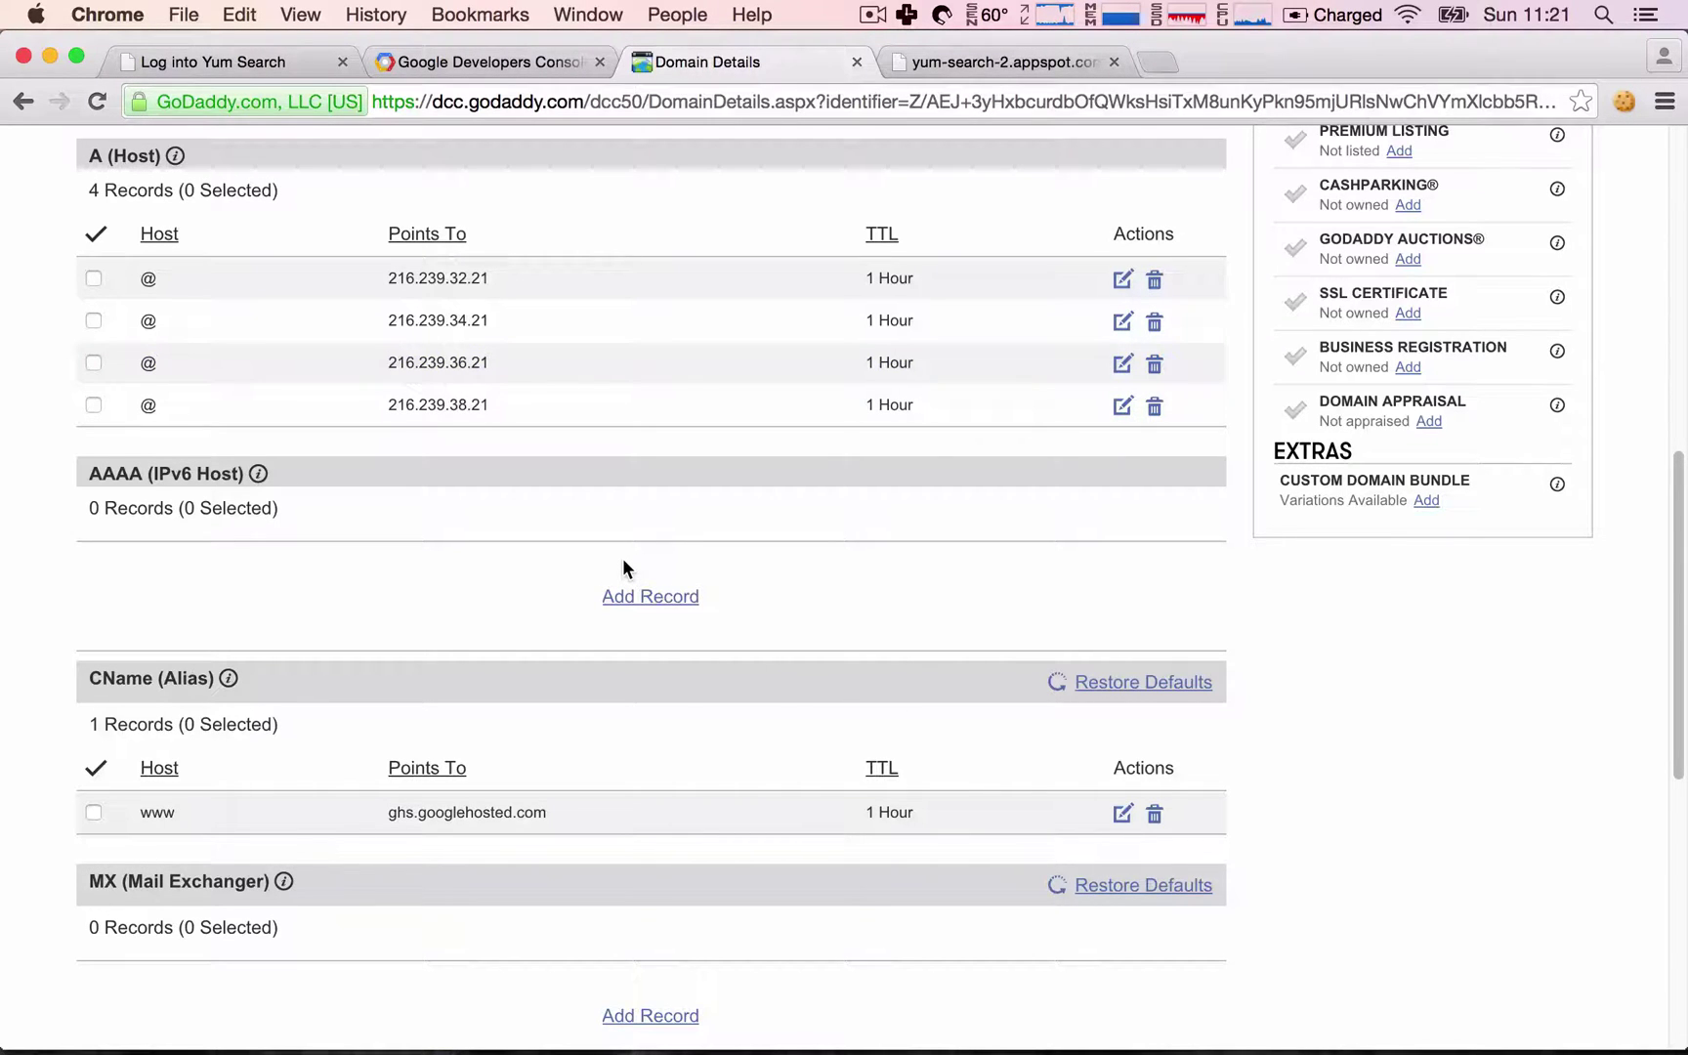
scroll(468, 552, up, 2)
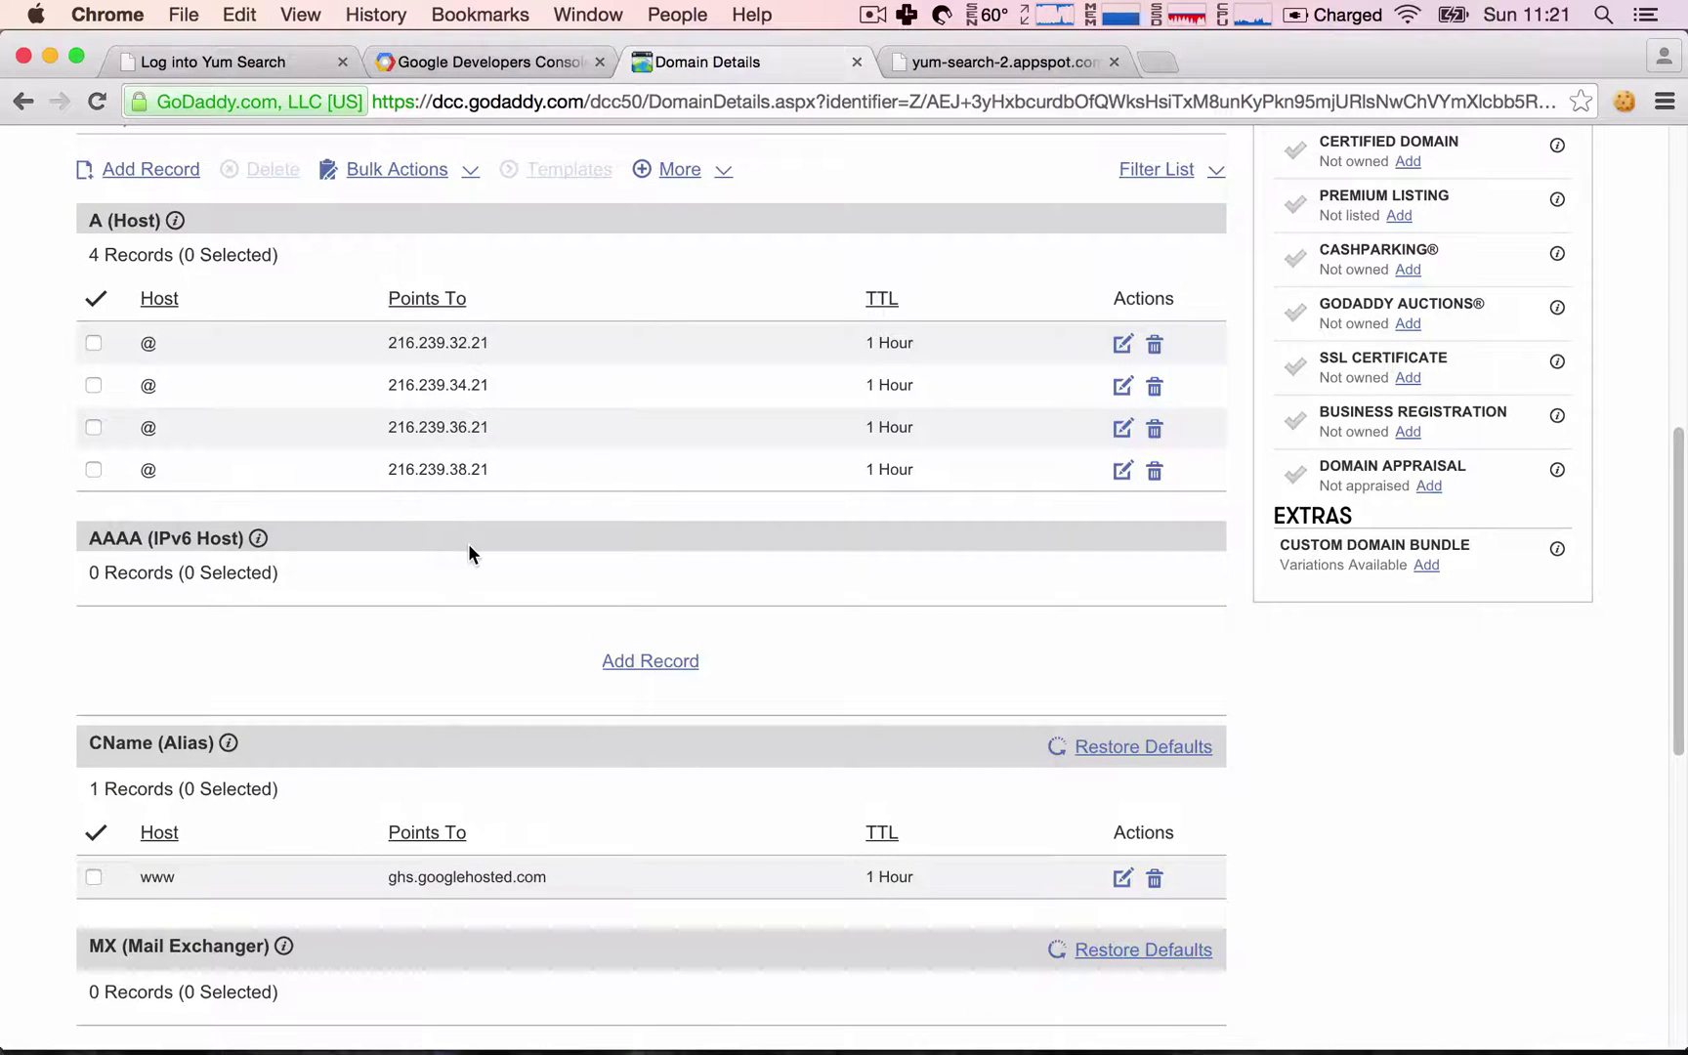
scroll(482, 574, up, 3)
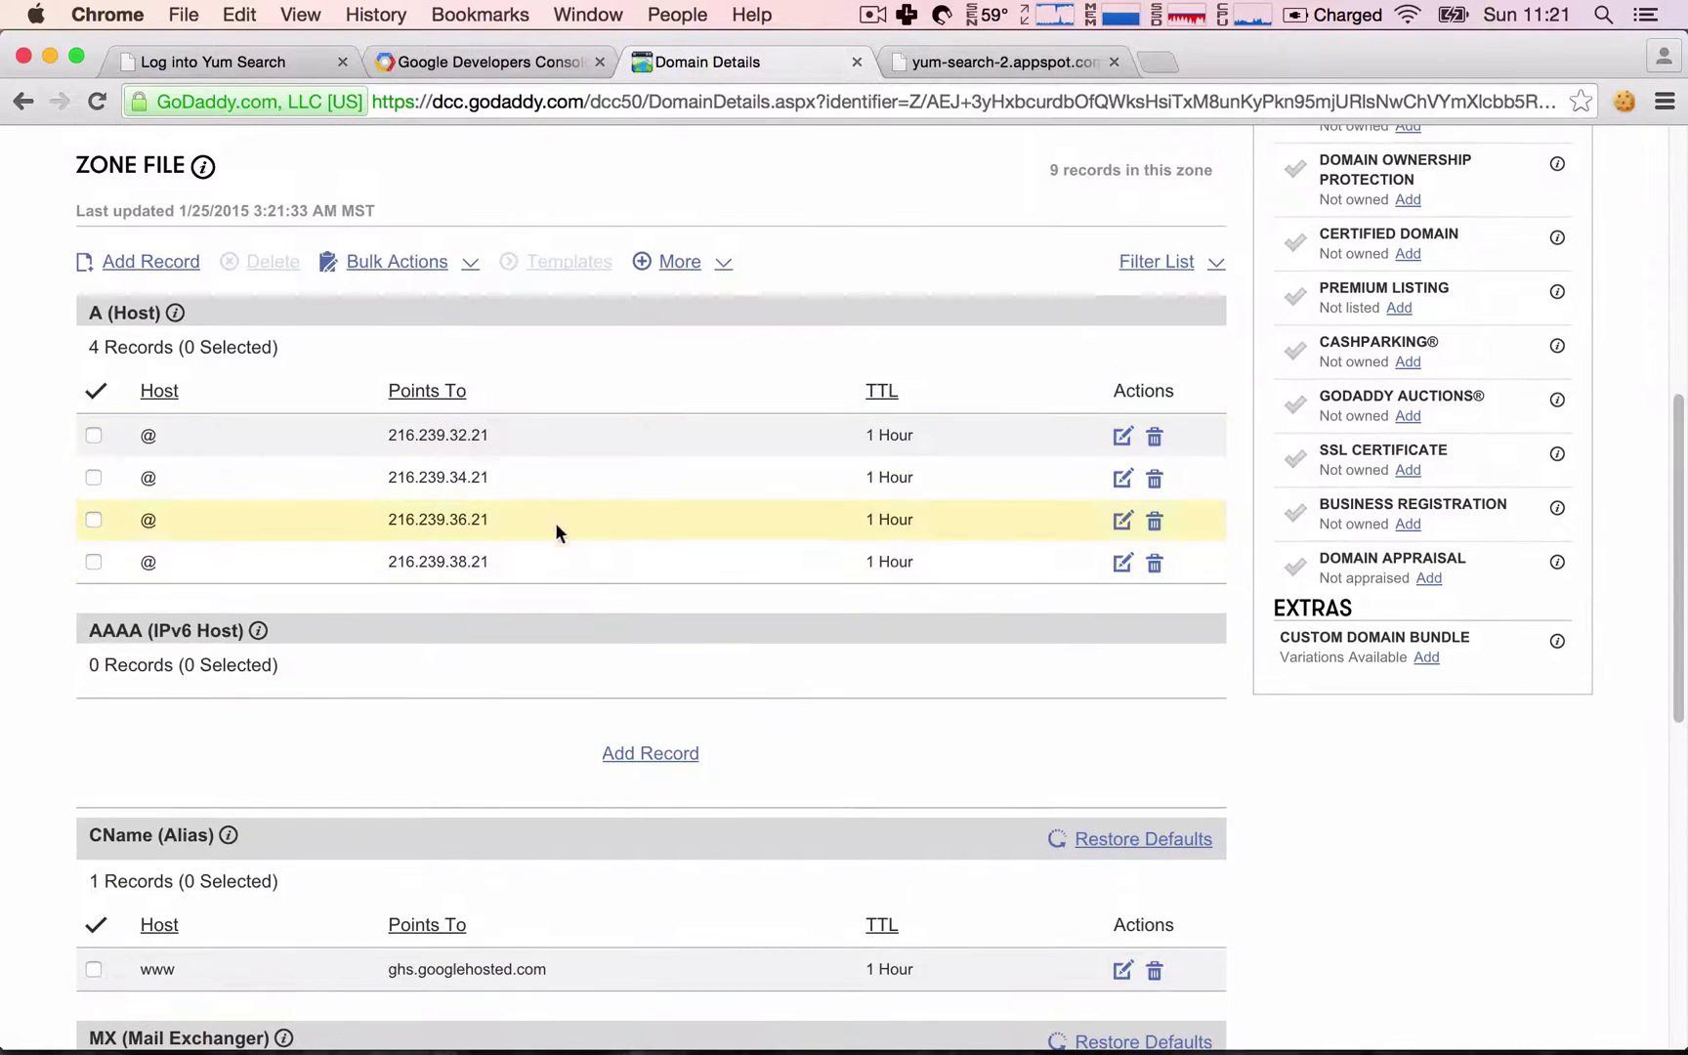
scroll(503, 488, up, 3)
scroll(391, 476, down, 2)
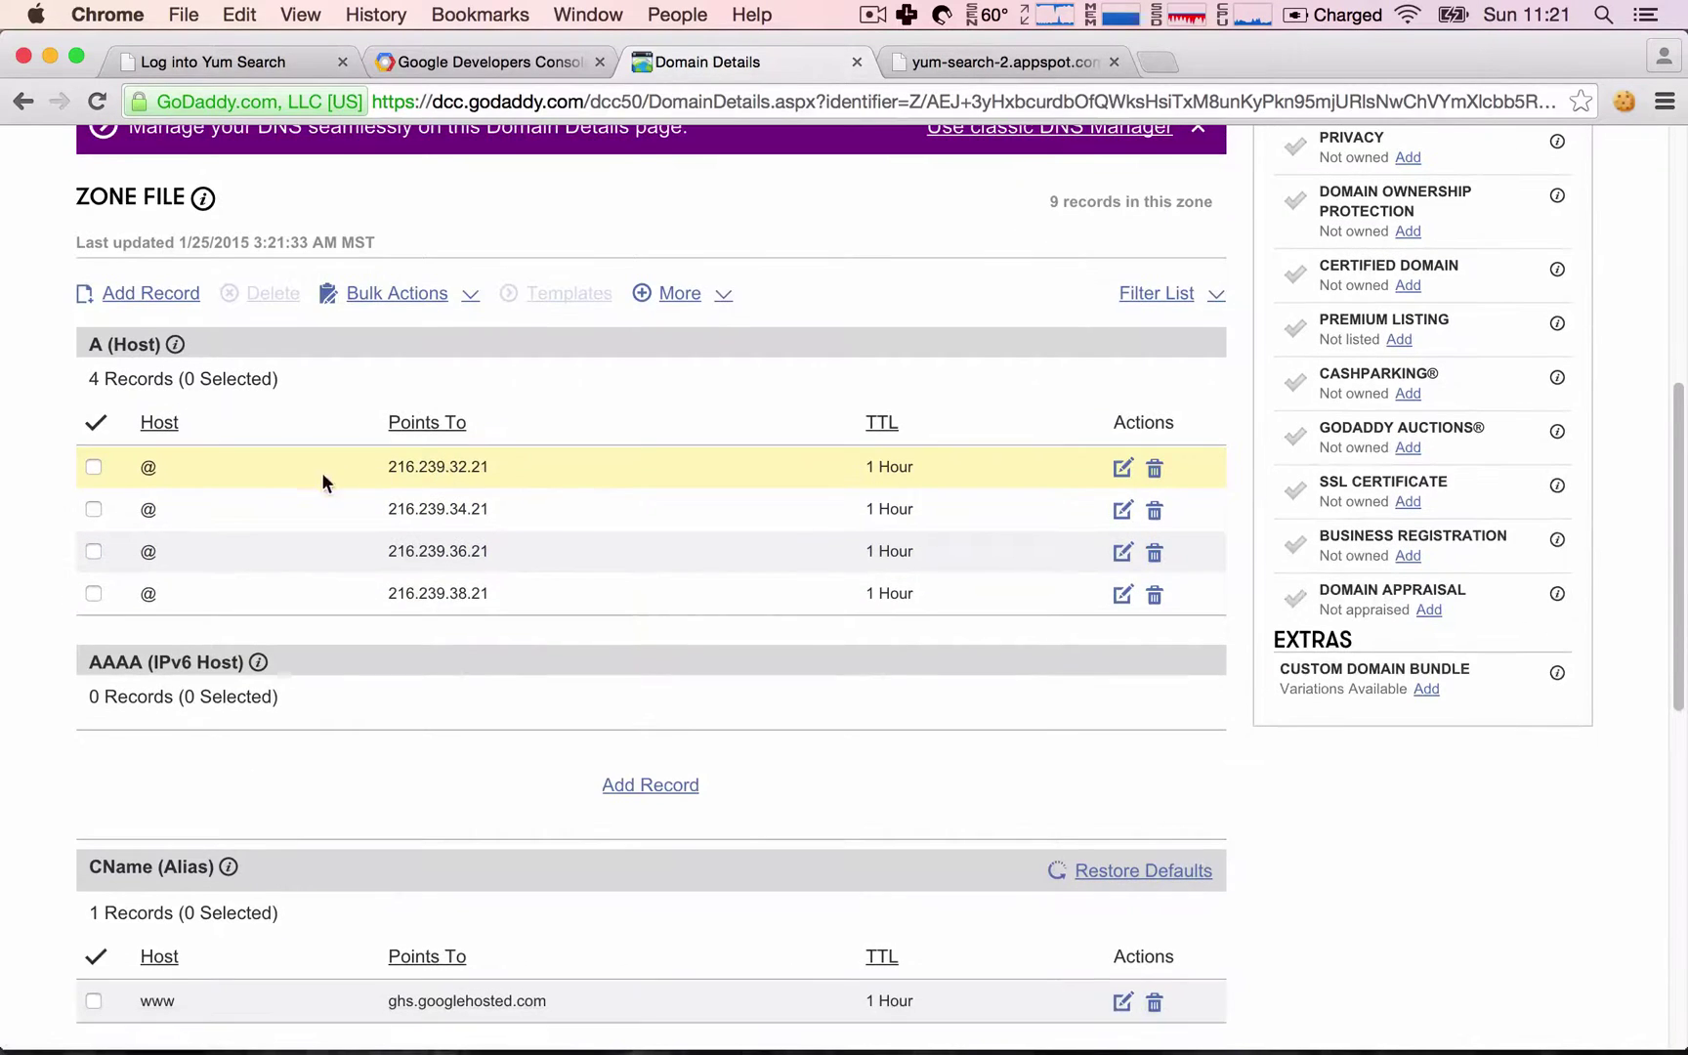
scroll(756, 589, down, 2)
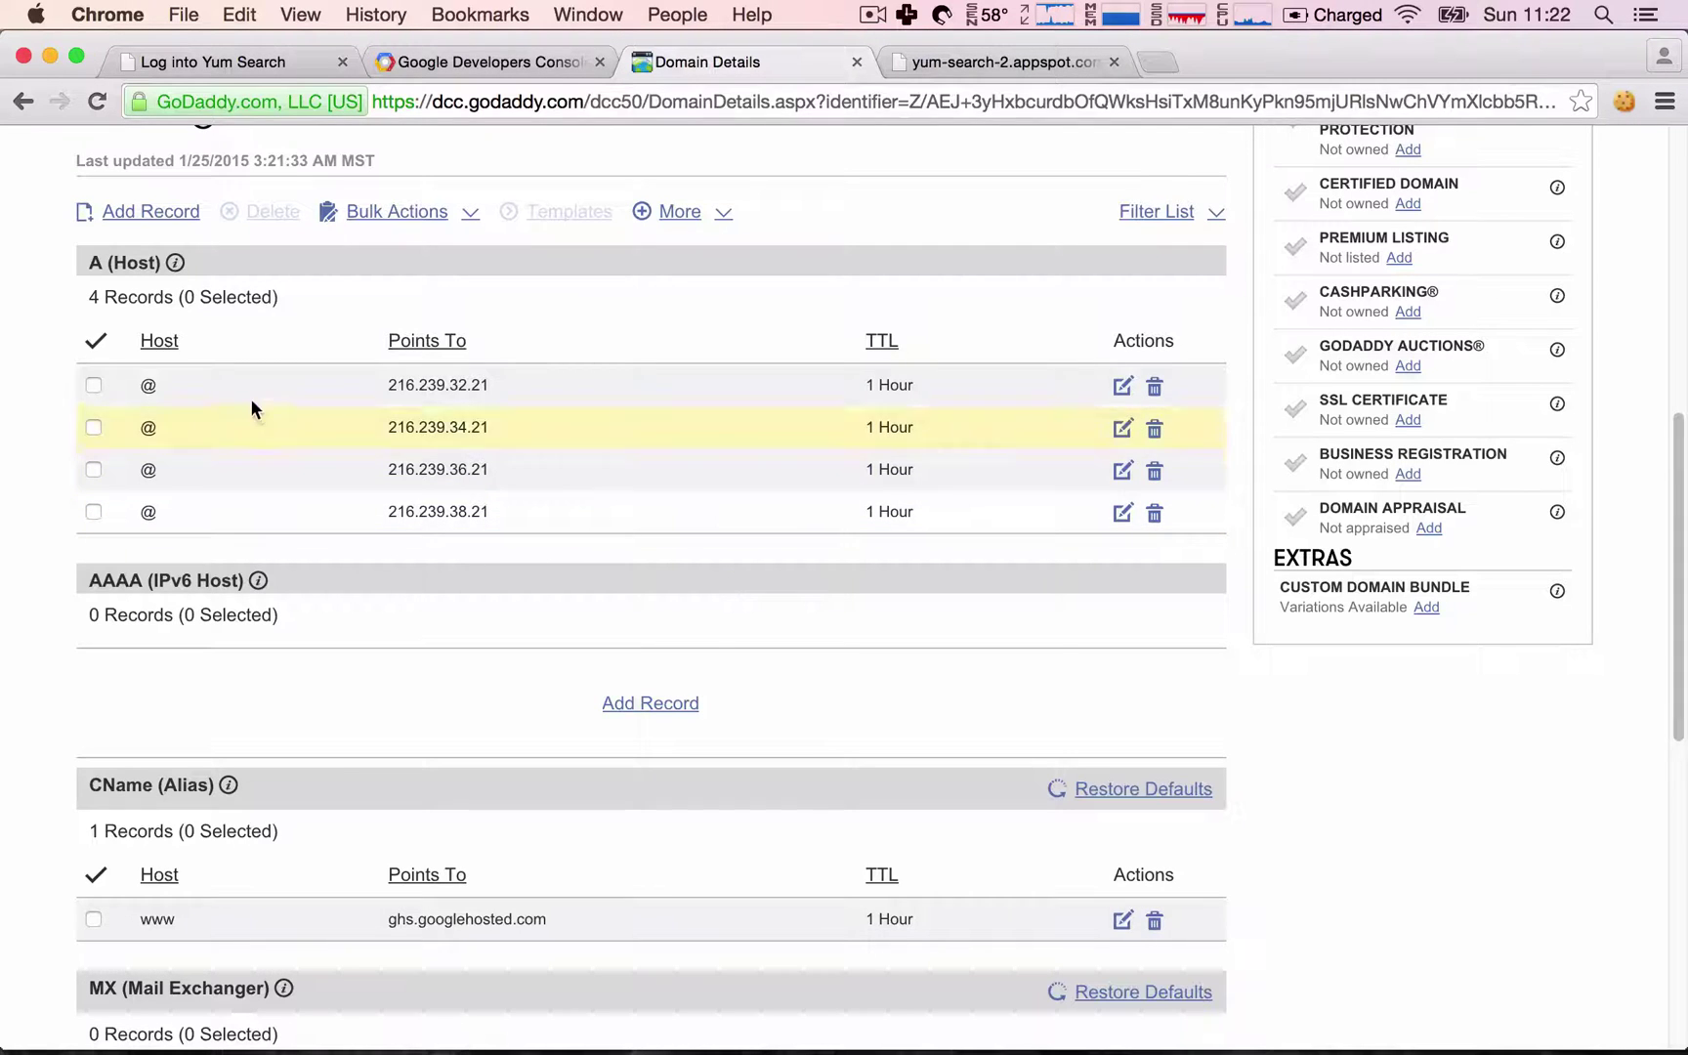
drag(376, 387, 493, 384)
click(415, 426)
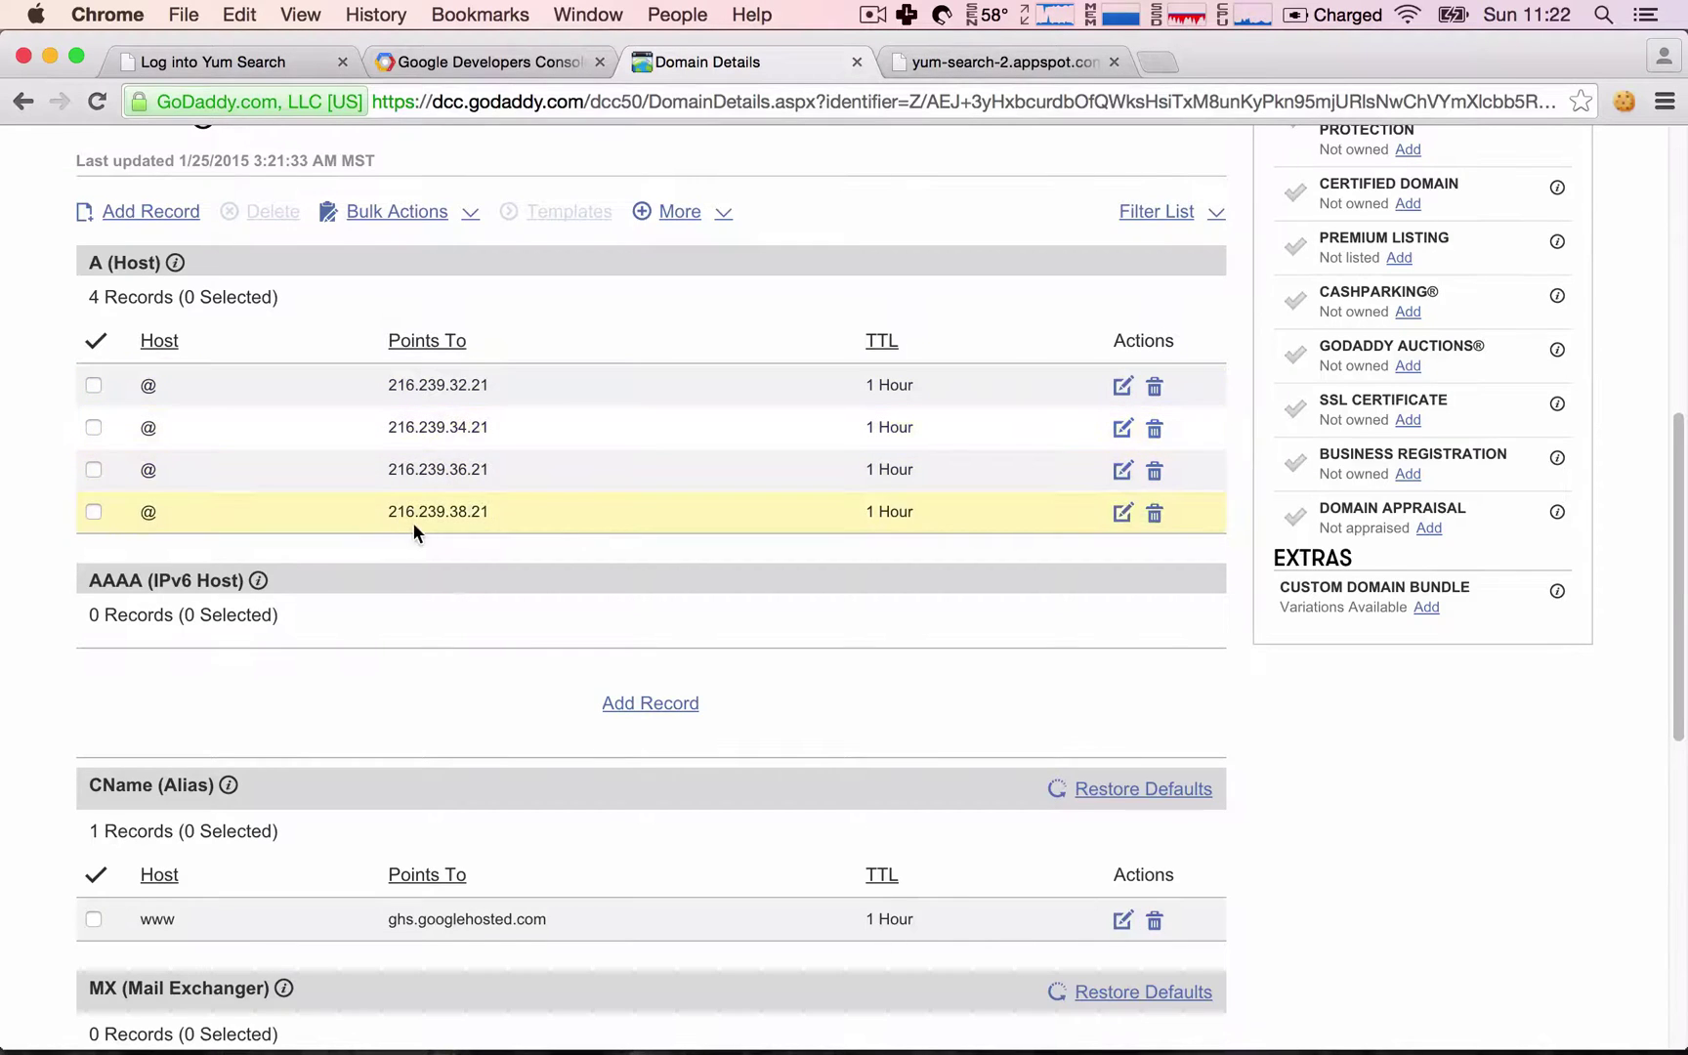
scroll(410, 635, down, 3)
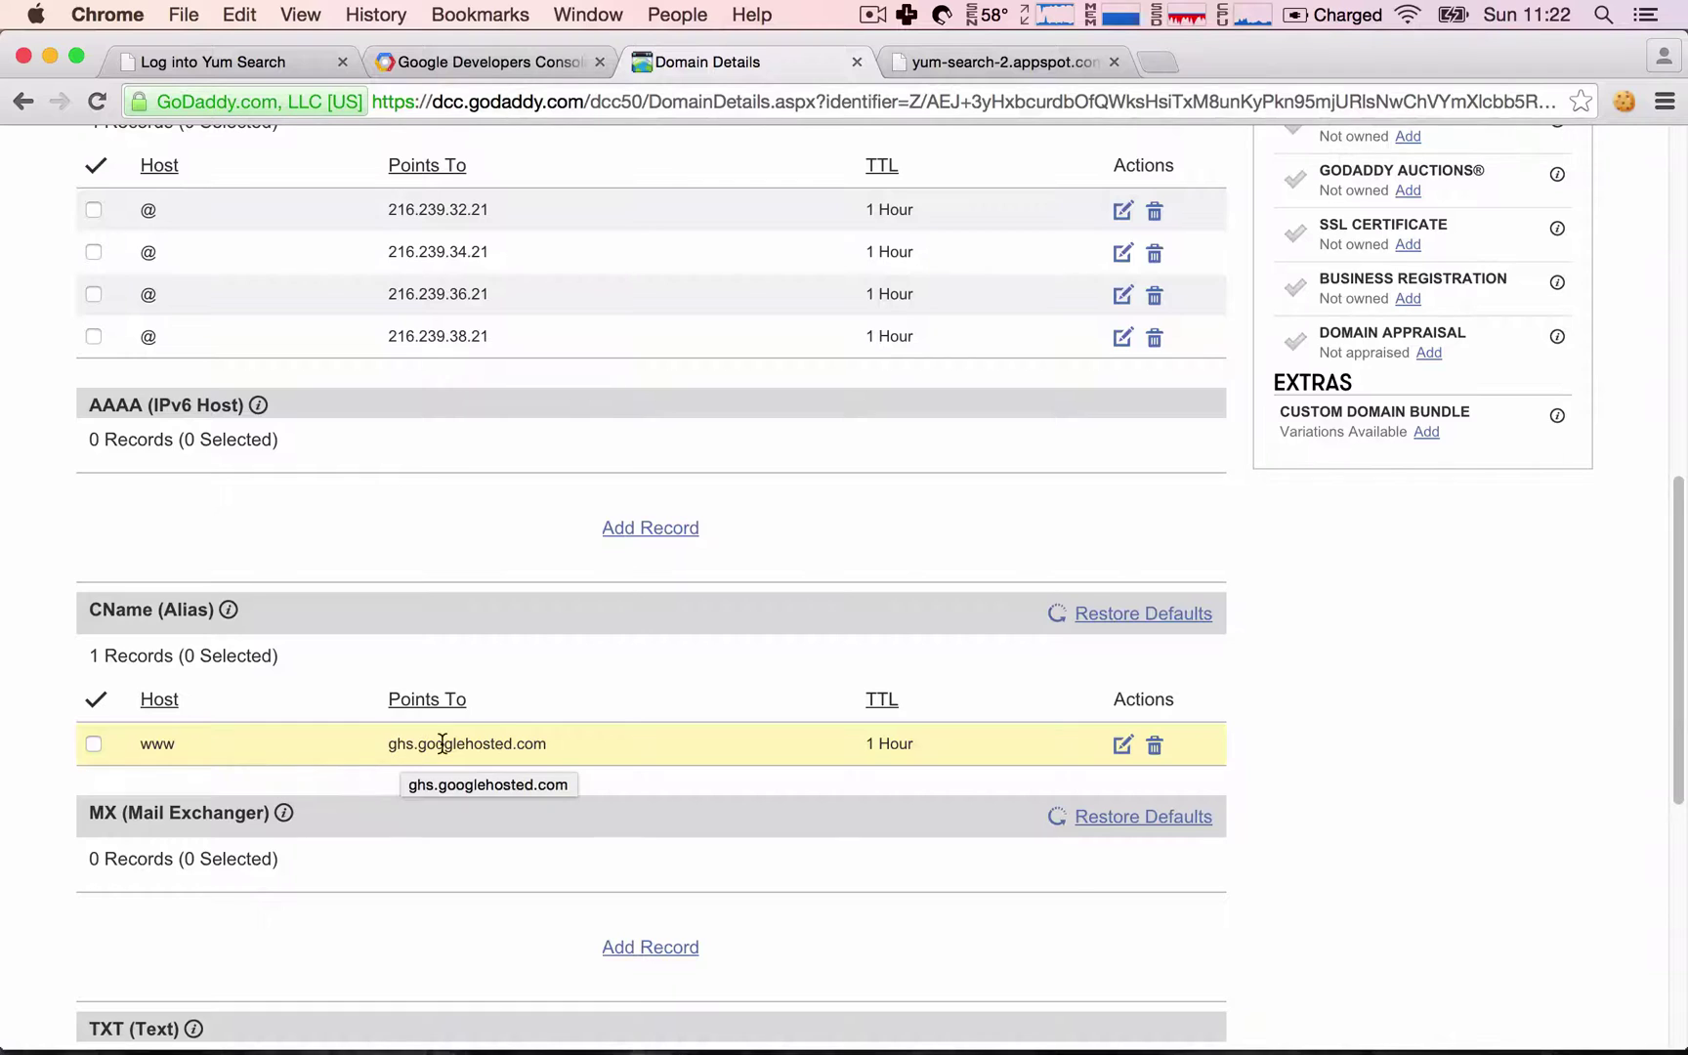
scroll(501, 743, down, 3)
scroll(500, 739, down, 3)
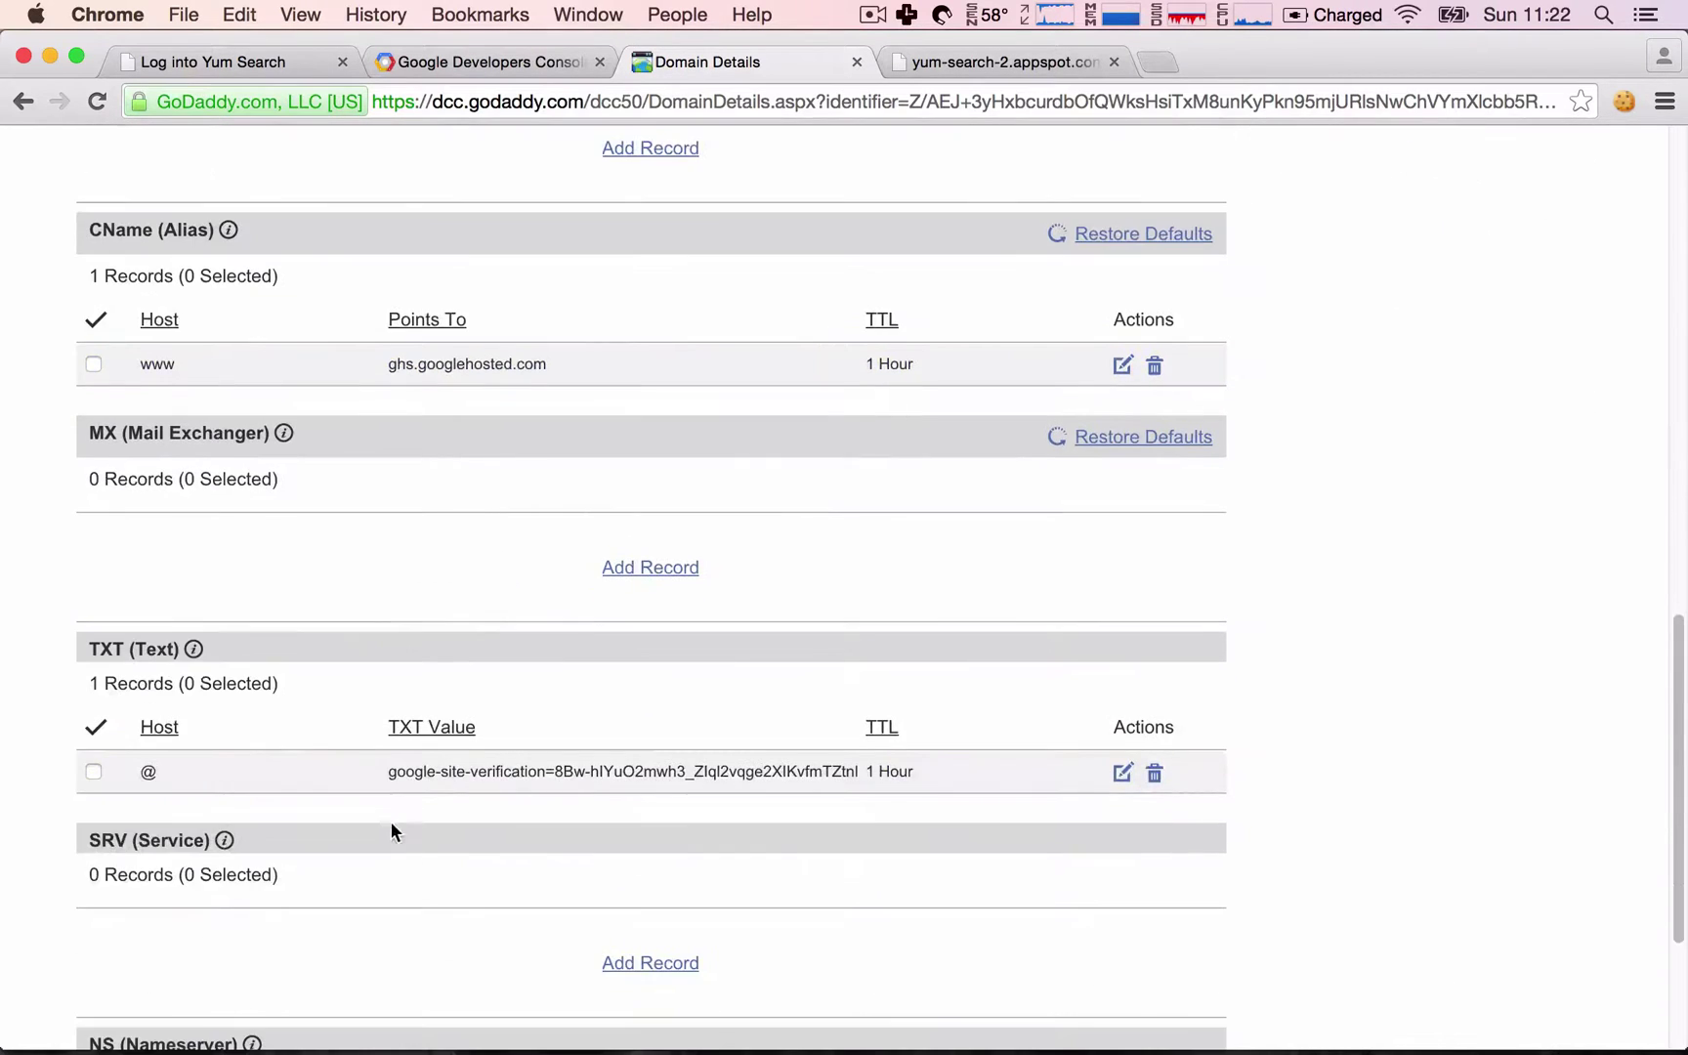
scroll(682, 782, up, 7)
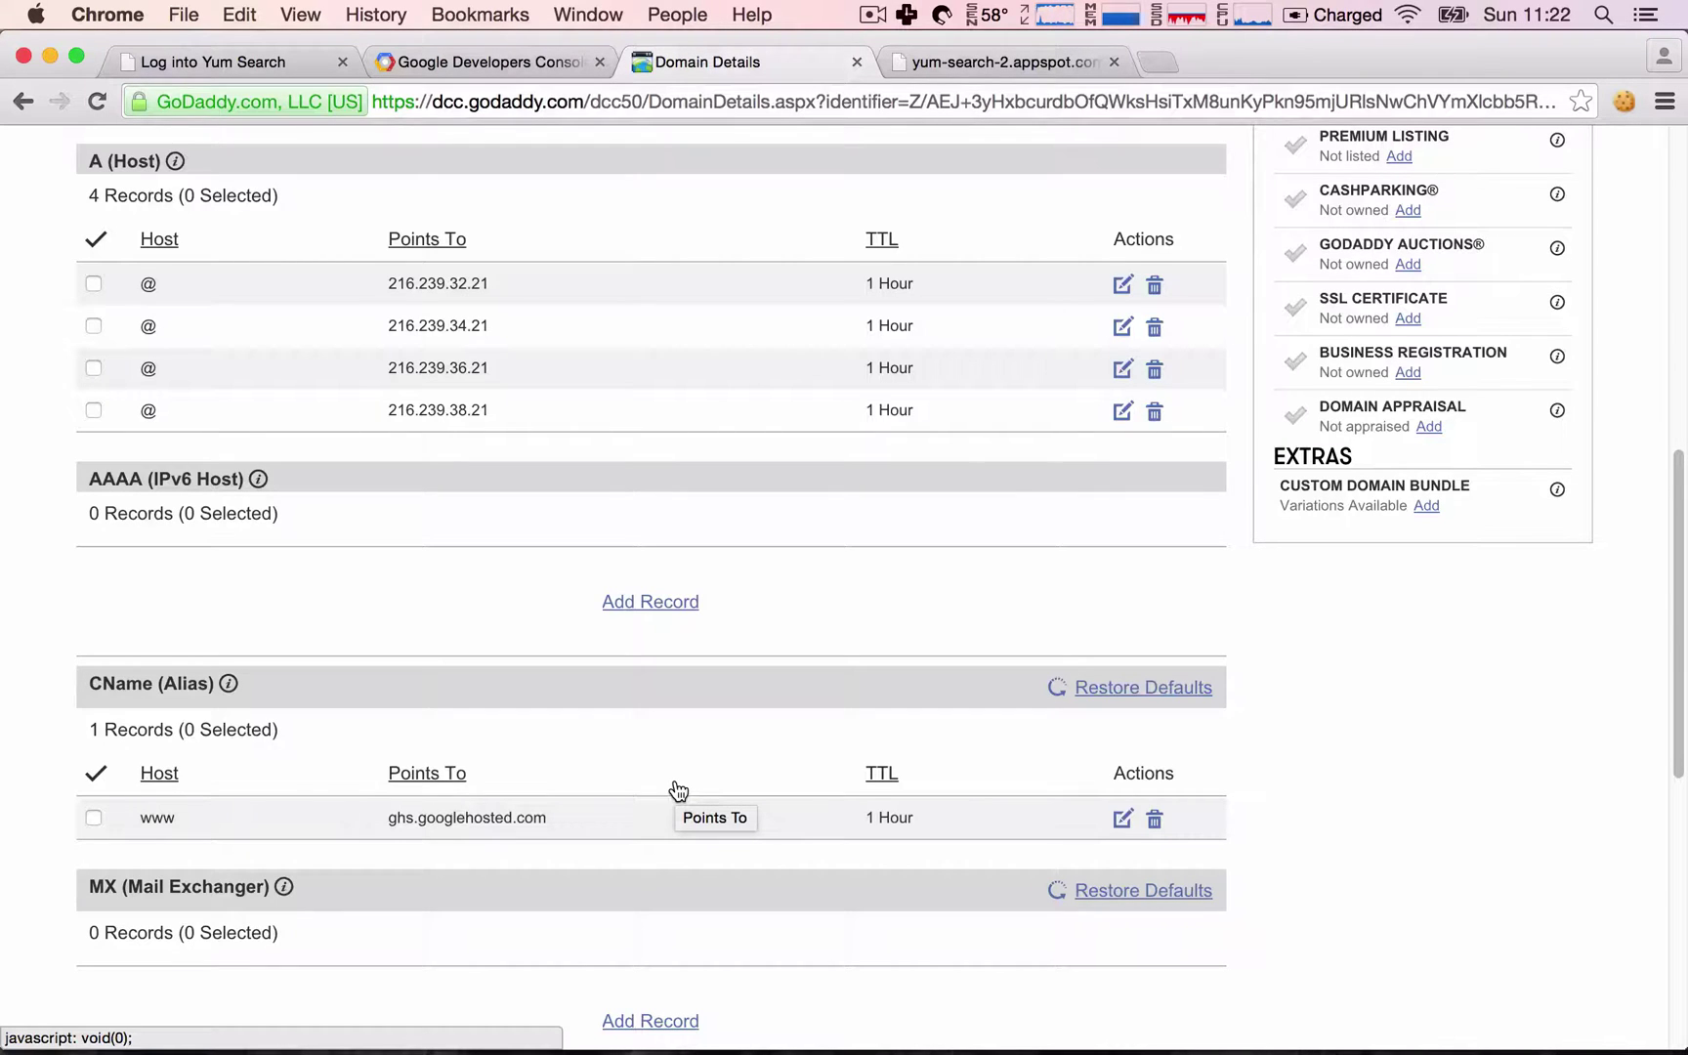
scroll(678, 790, up, 1)
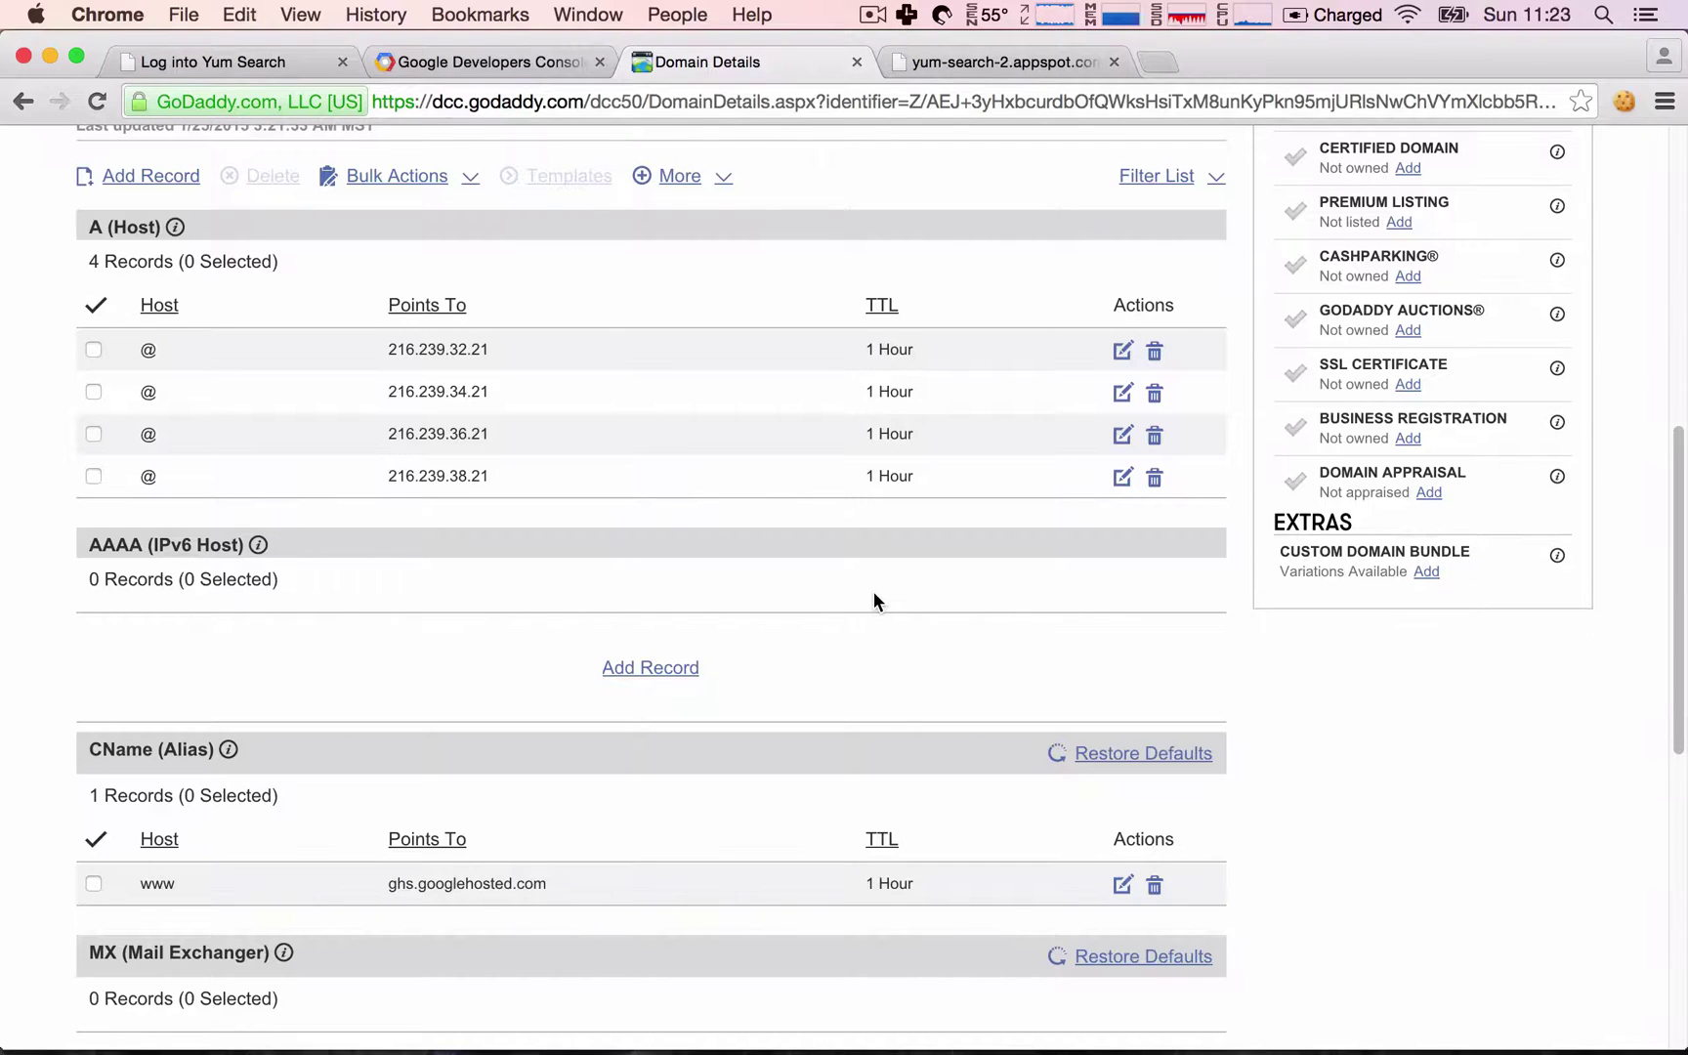
Step: Recheck the zone file's A and CNAME records, review the custom domain instructions in the Google Developers Console, and return to the task queues page
scroll(873, 591, up, 3)
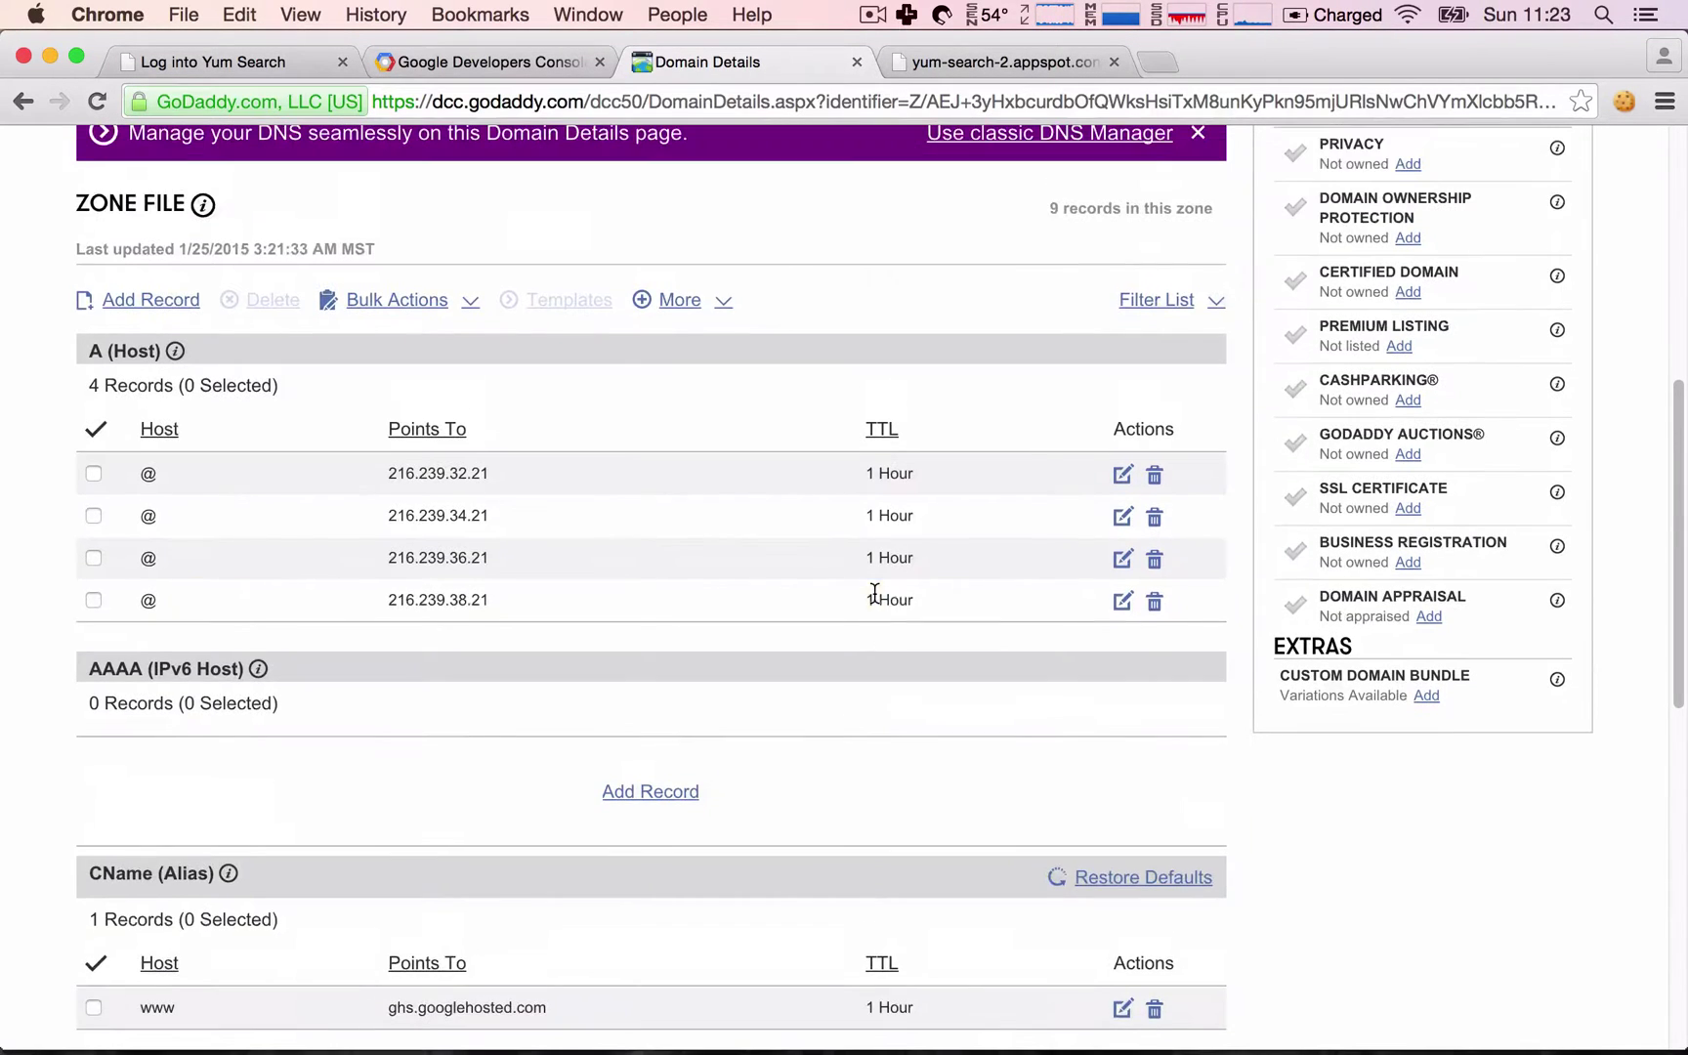
scroll(847, 618, down, 2)
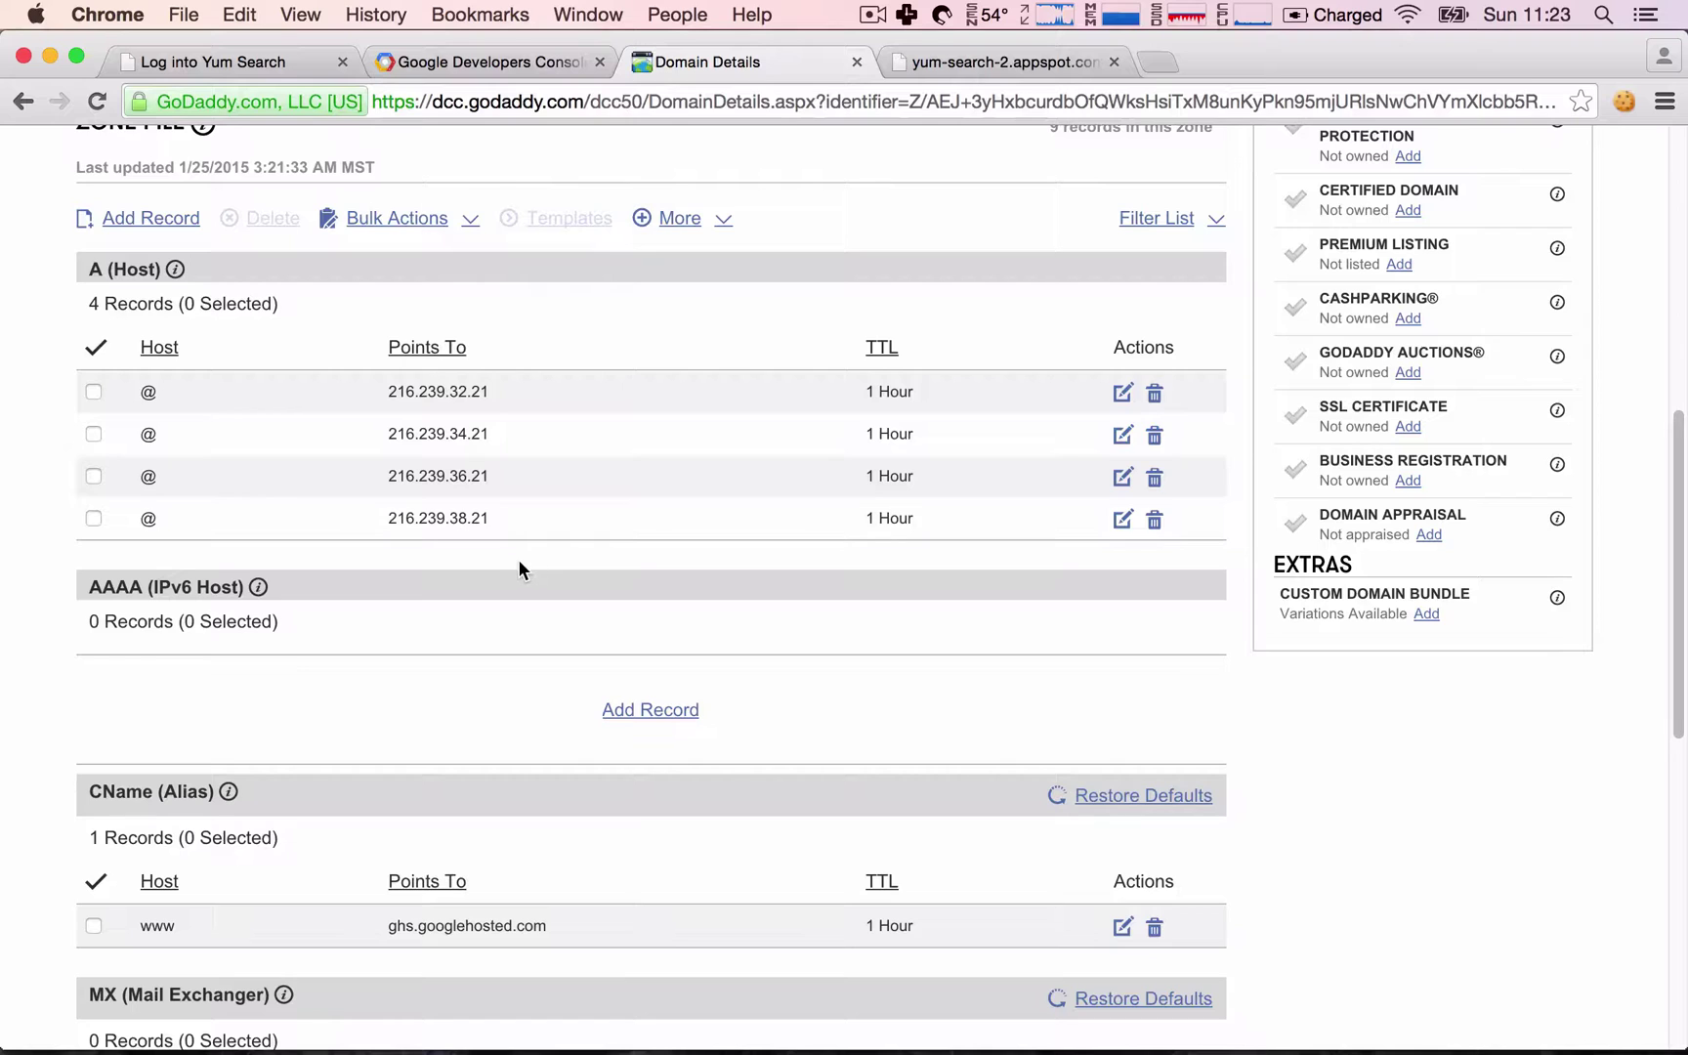
click(476, 64)
click(780, 504)
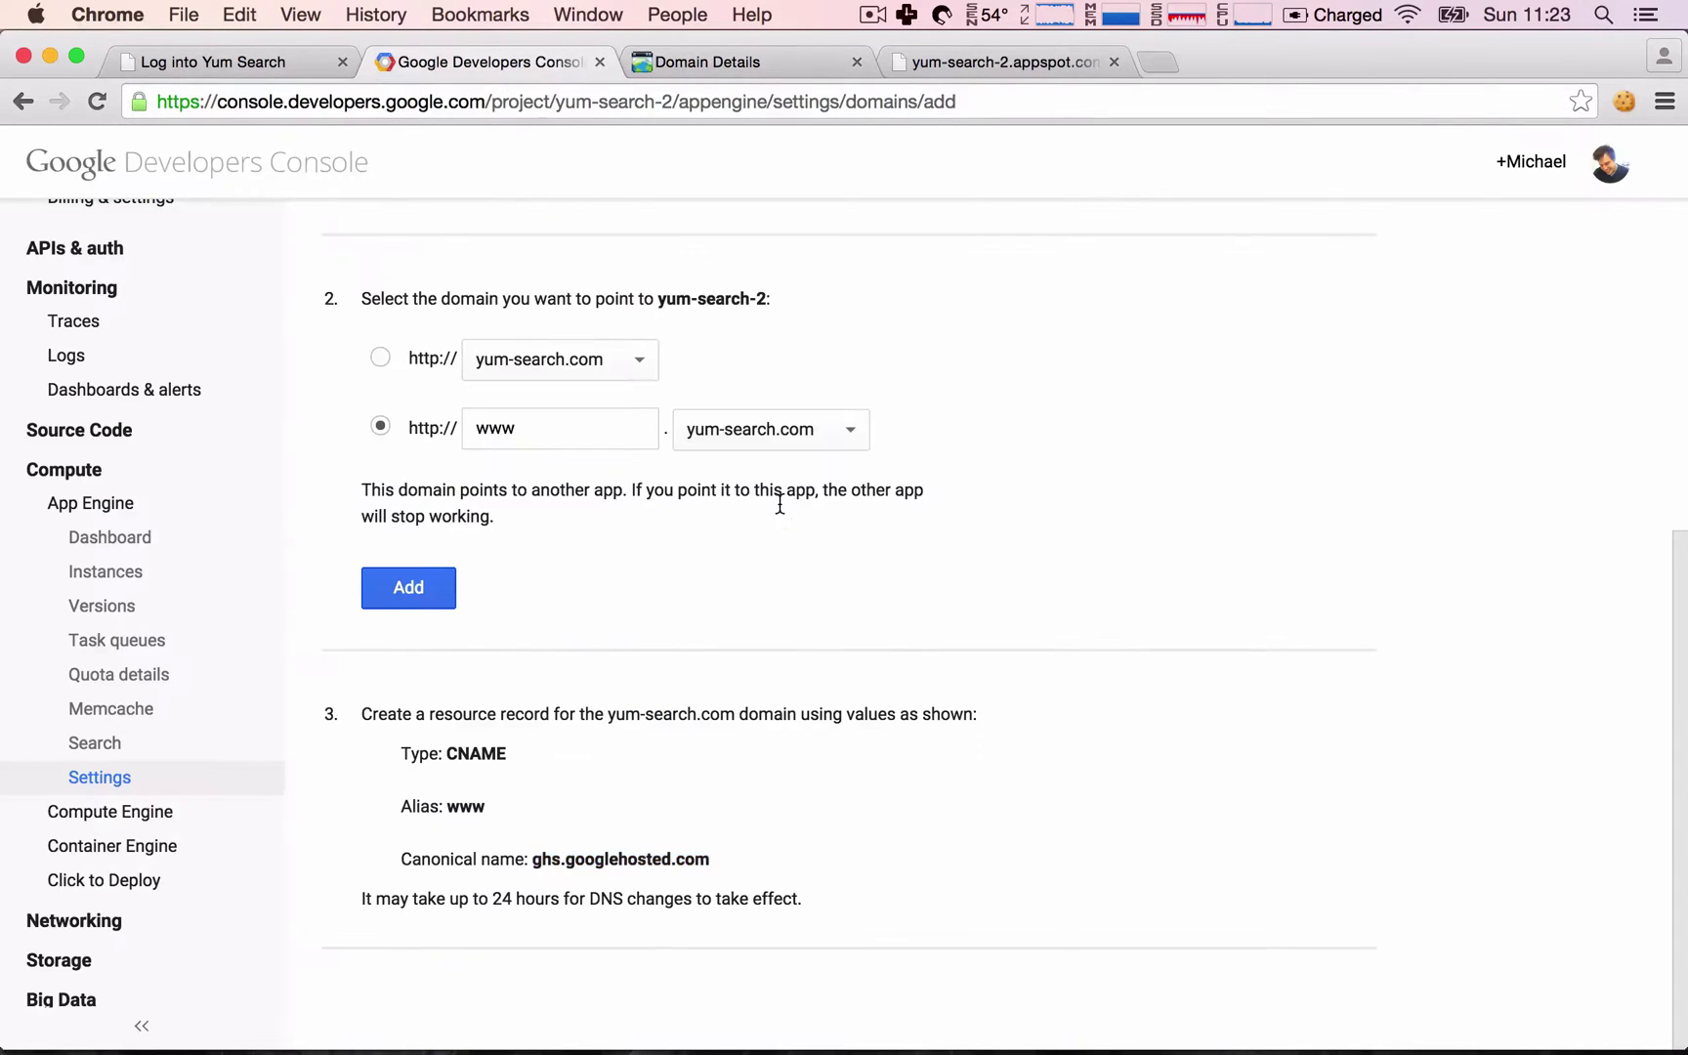
scroll(700, 420, up, 3)
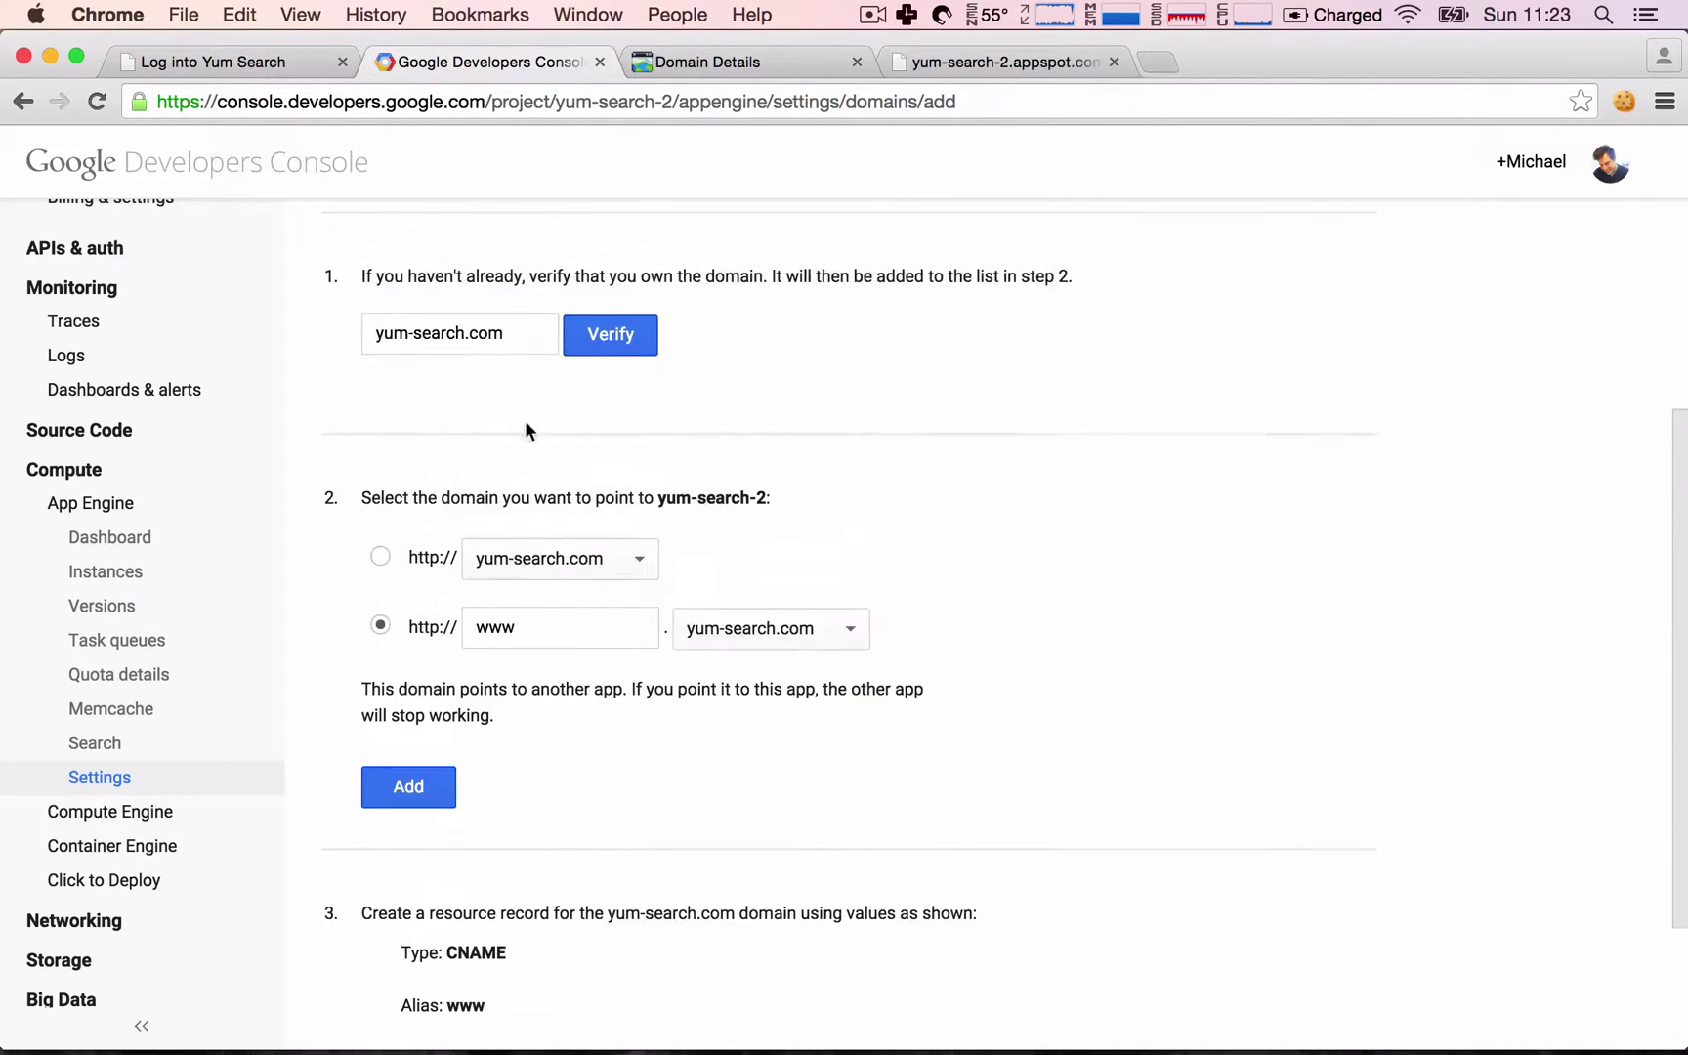
scroll(598, 689, down, 3)
scroll(591, 690, up, 5)
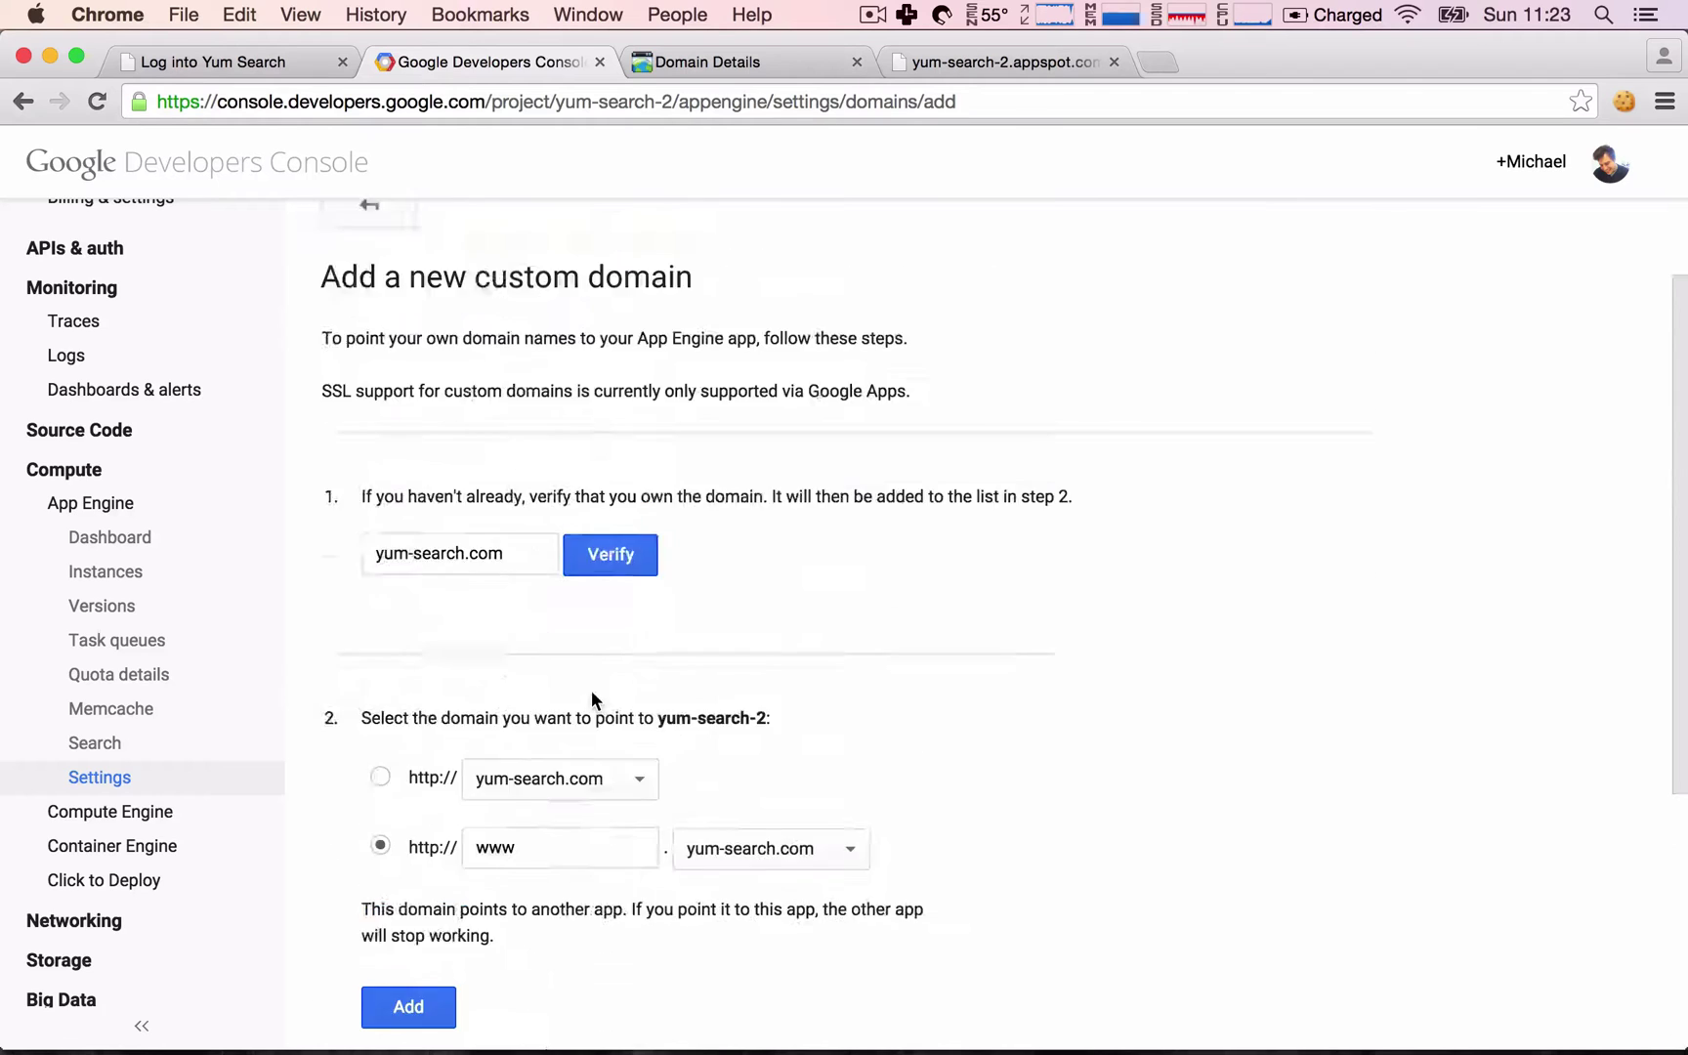
click(399, 344)
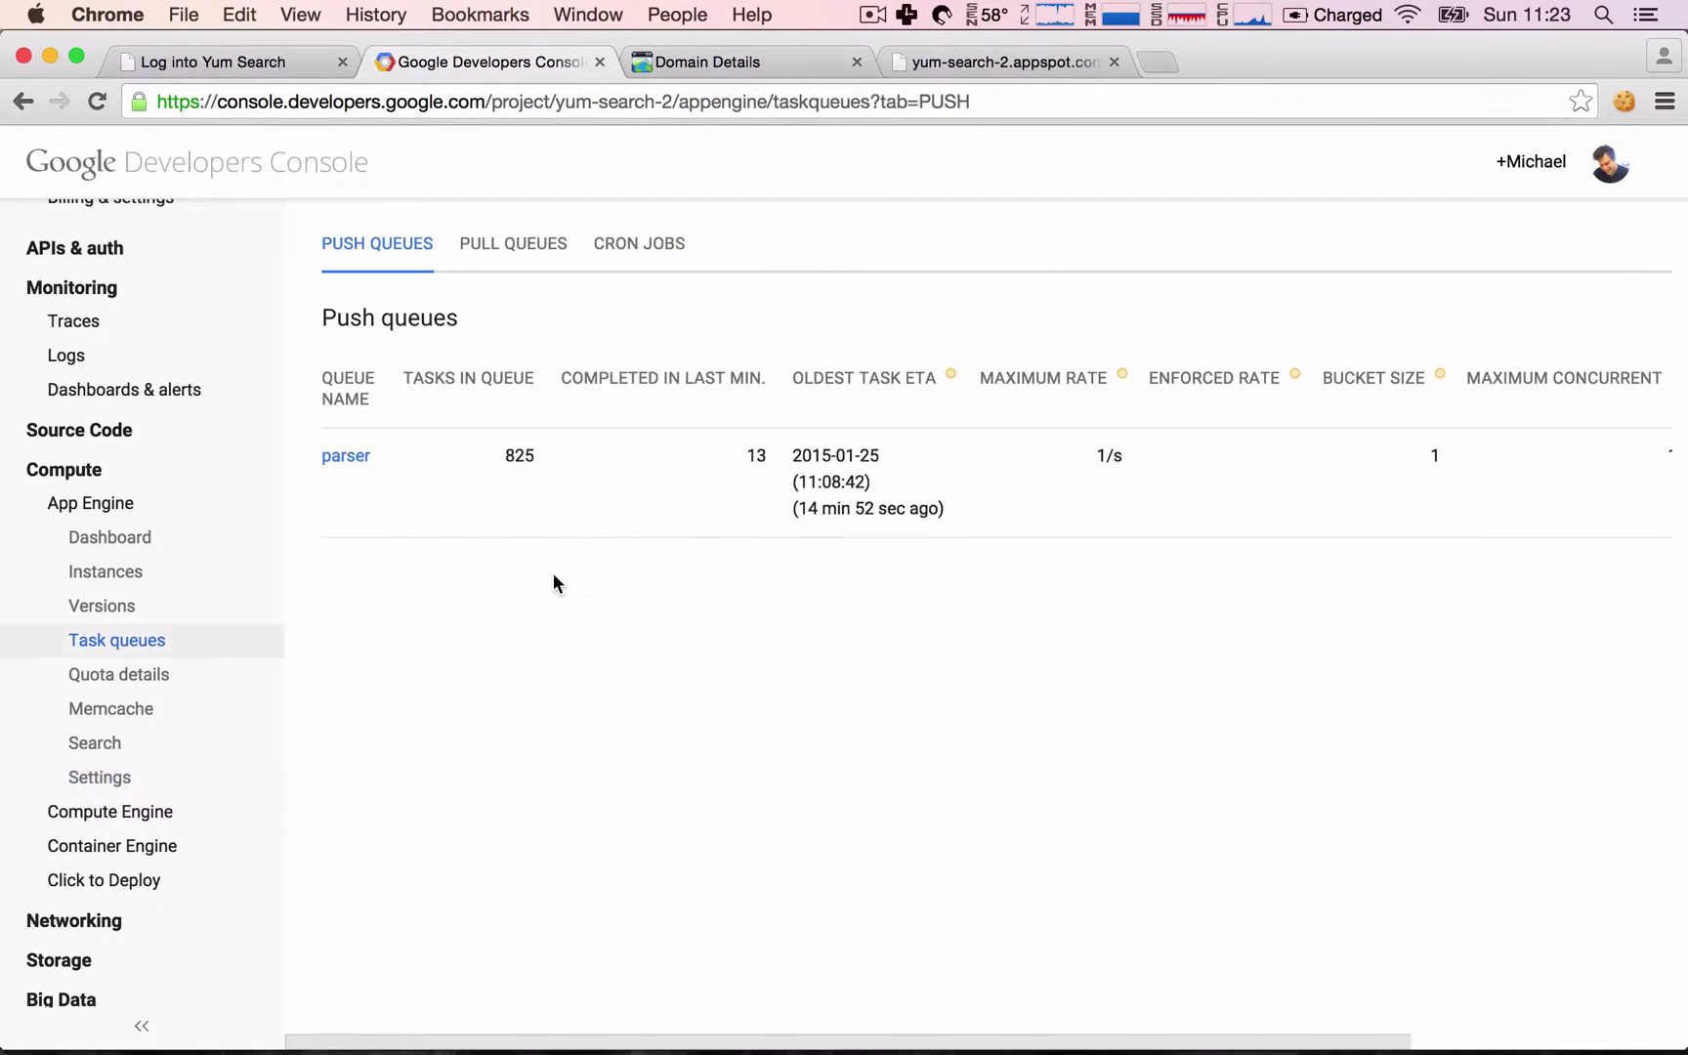